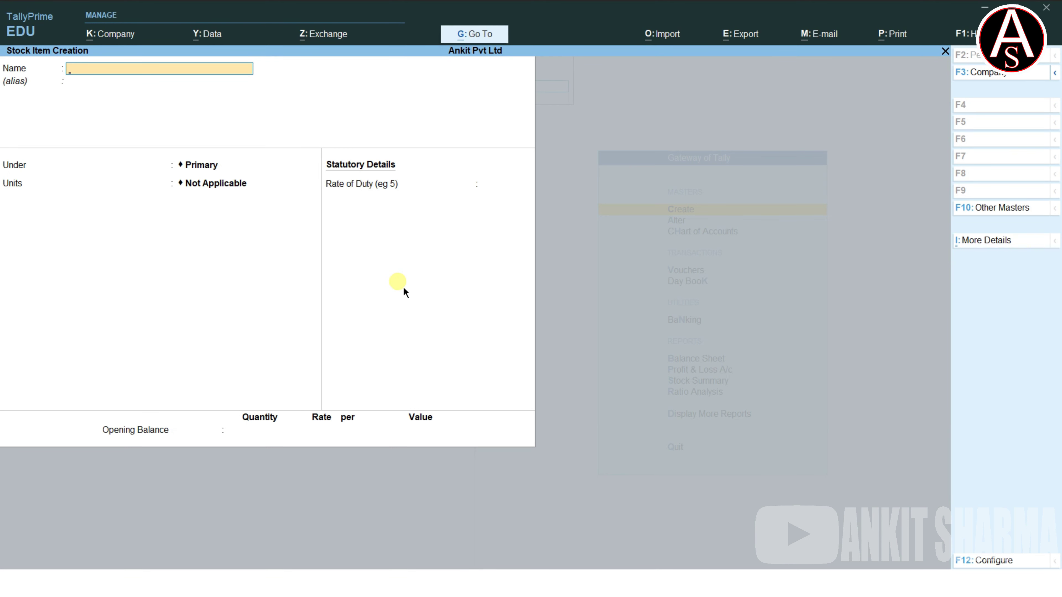
Step: Leave the empty stock item creation form and open the Chart of Accounts
key("Escape")
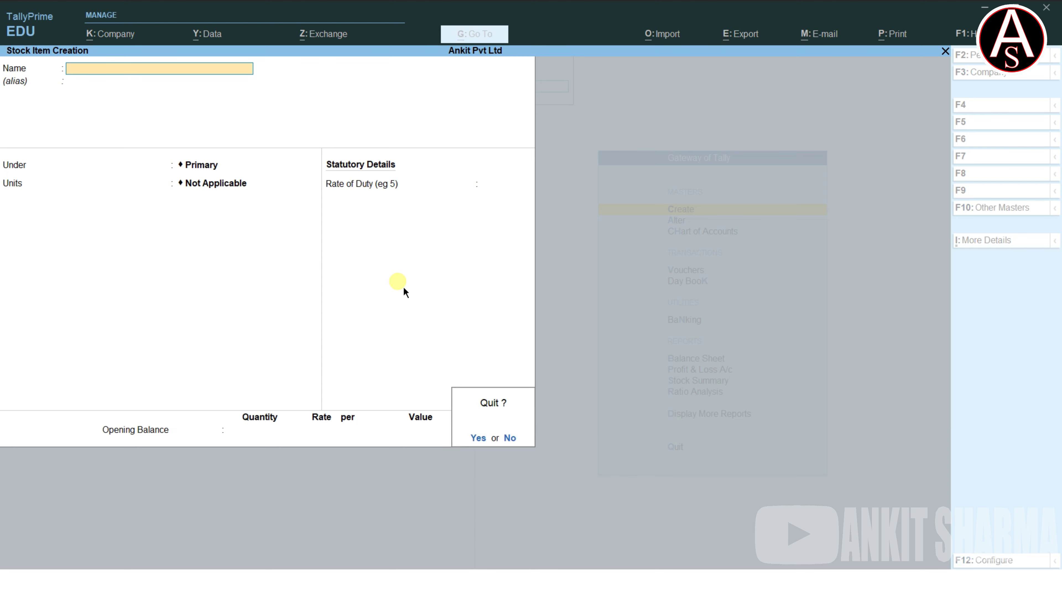
key("y")
key("Escape")
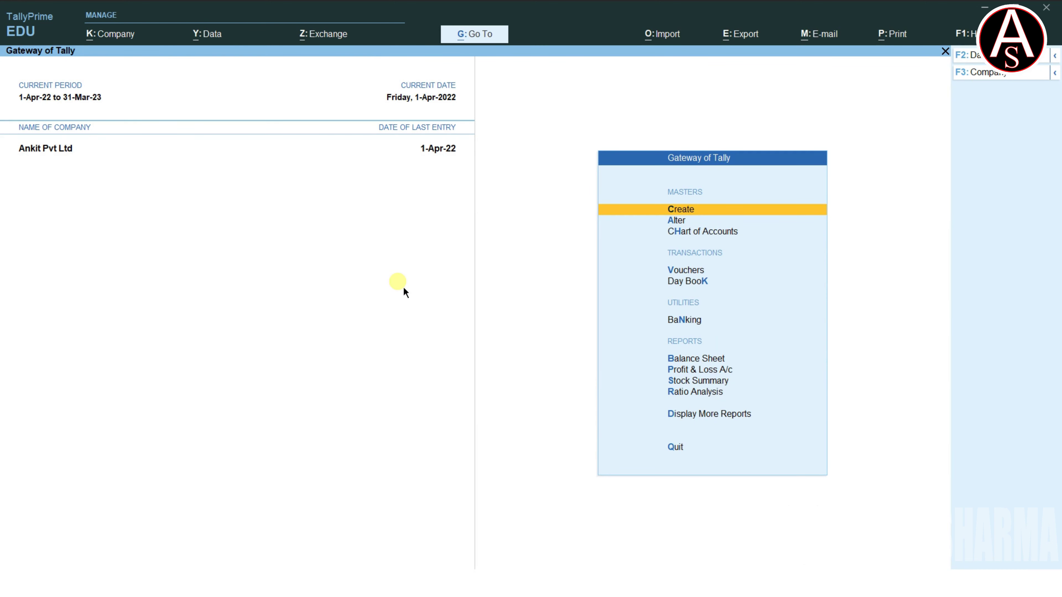
key("Down")
key("Down")
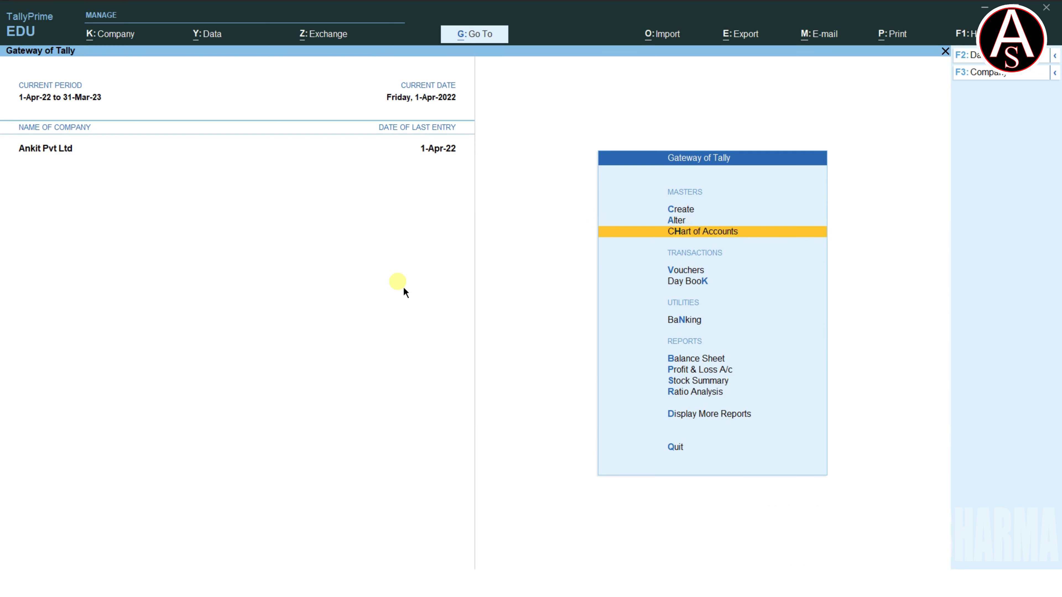
key("Return")
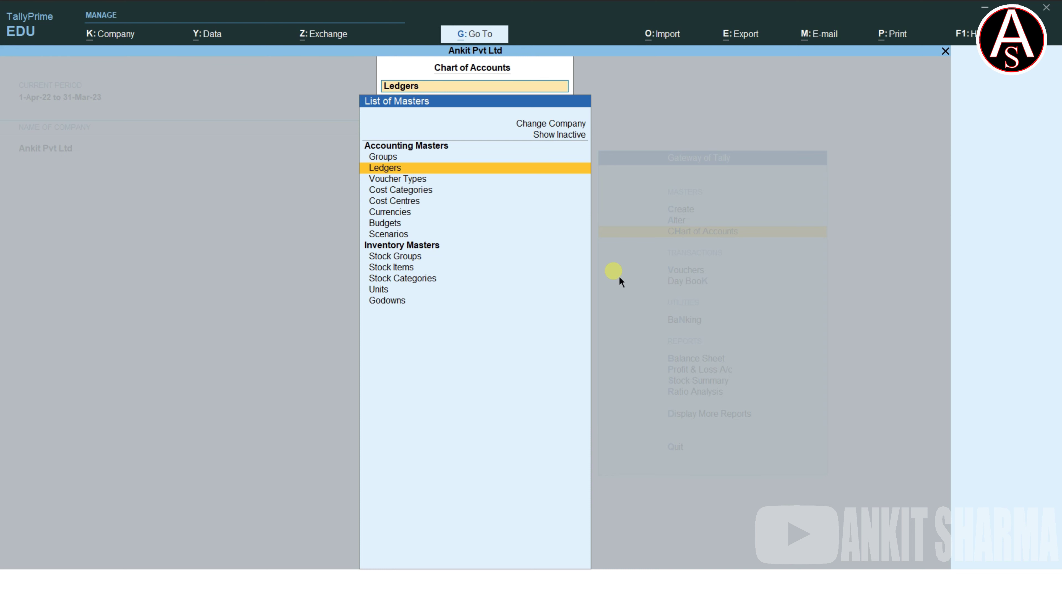
Step: Open the list of stock items from the inventory masters
key("Down")
key("Down")
key("Down")
key("Down")
key("Down")
key("Down")
key("Down")
key("Down")
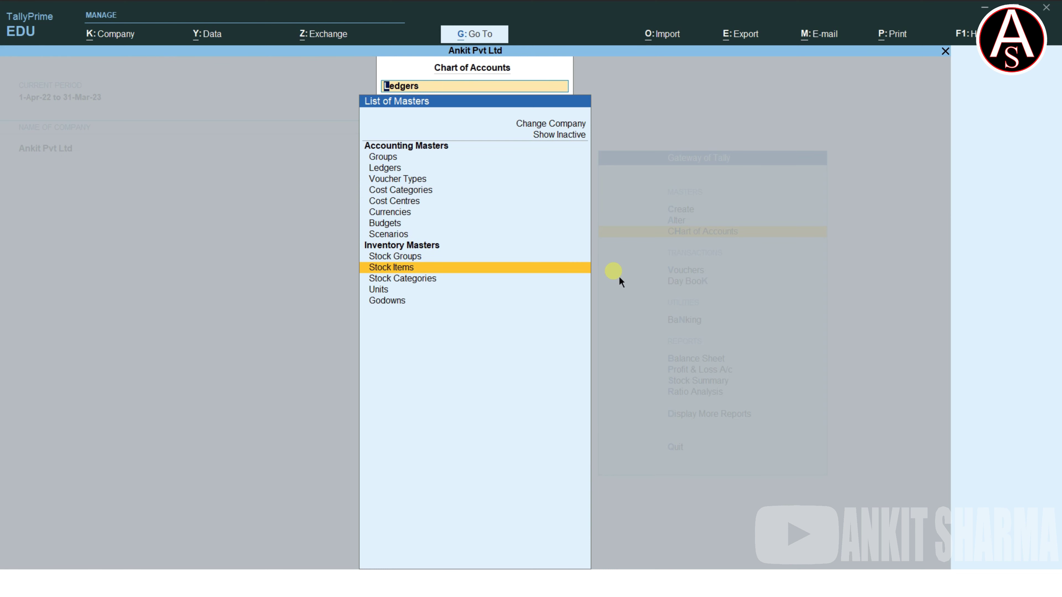
key("Return")
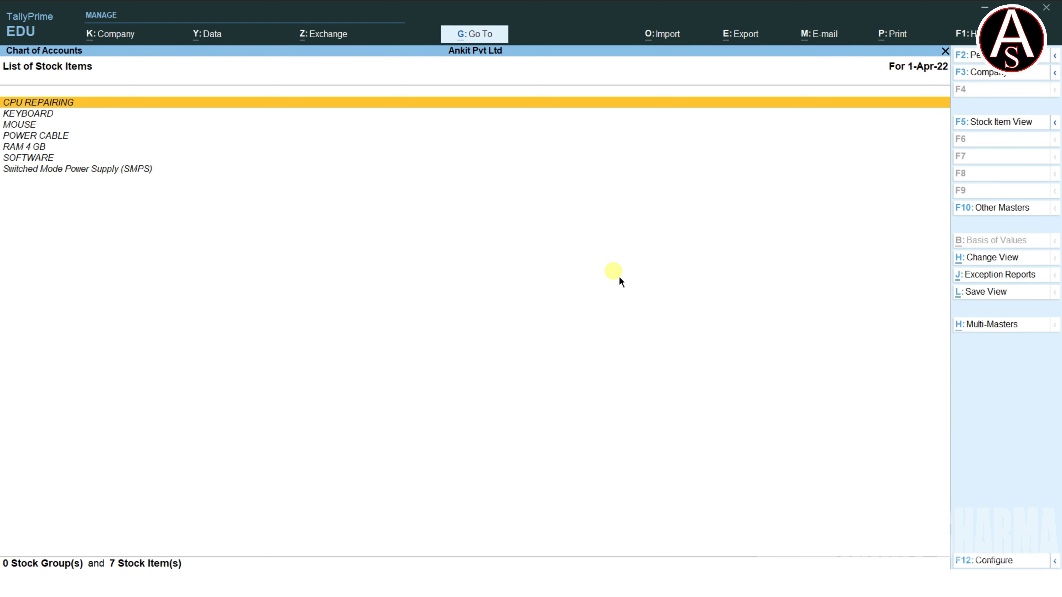
Step: Start a multiple stock item creation with All Items as the group, checking the item table in the presentation
left_click(991, 322)
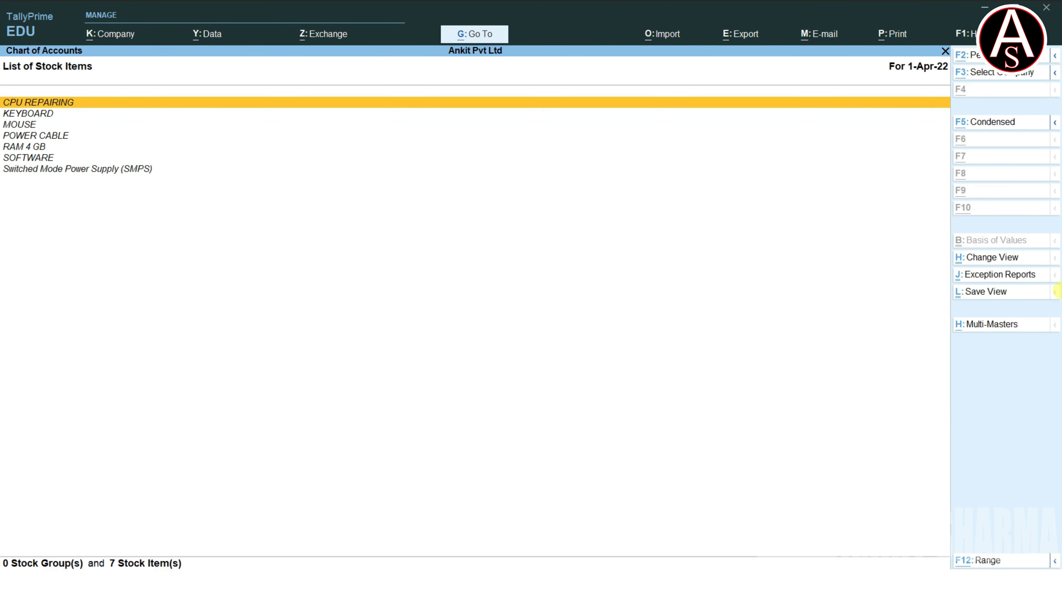
key("alt+h")
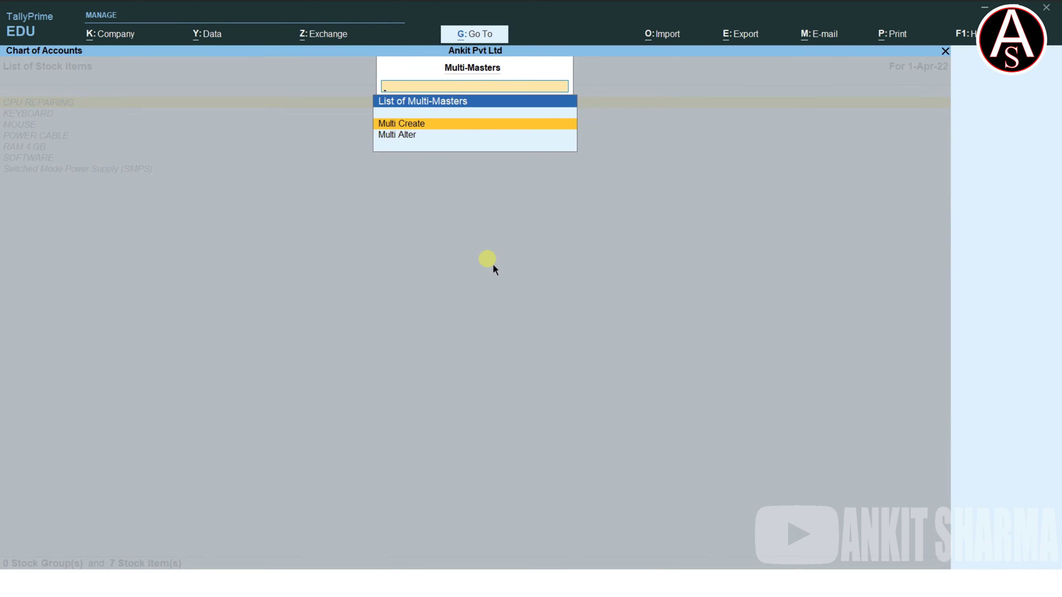
key("Return")
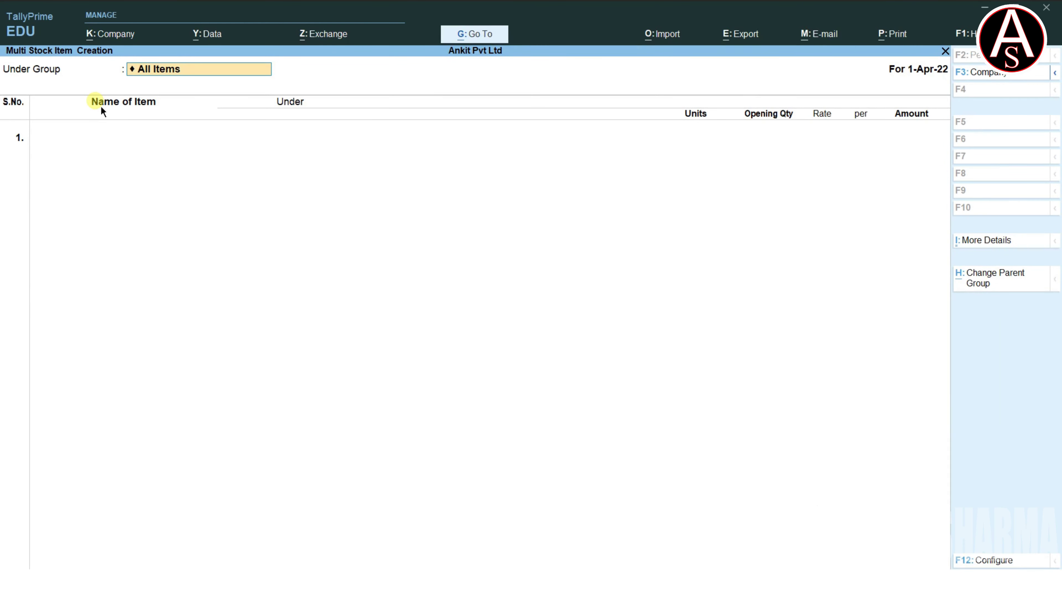
key("BackSpace")
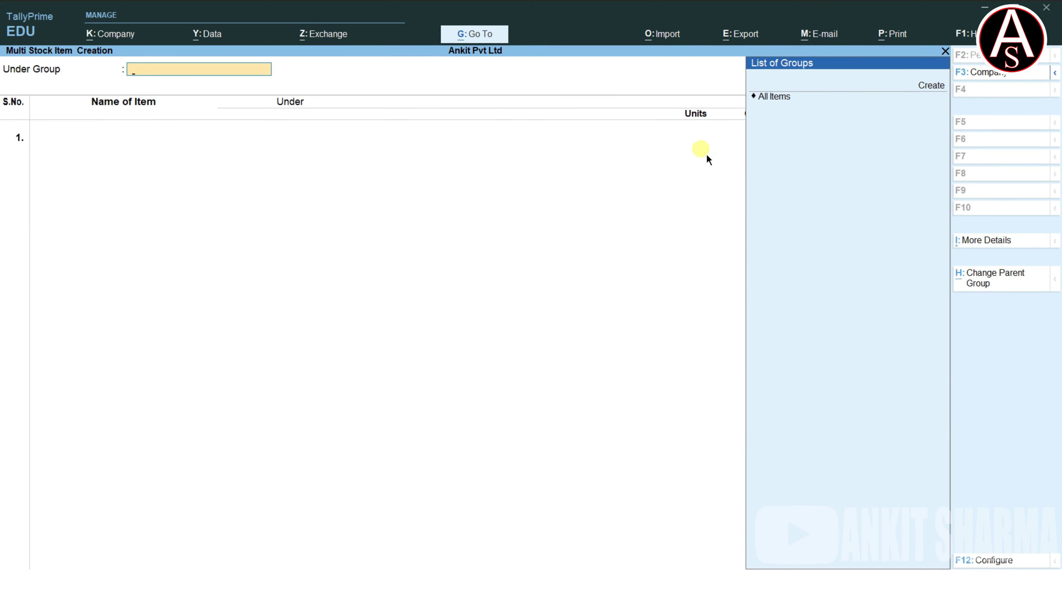
key("alt+Tab")
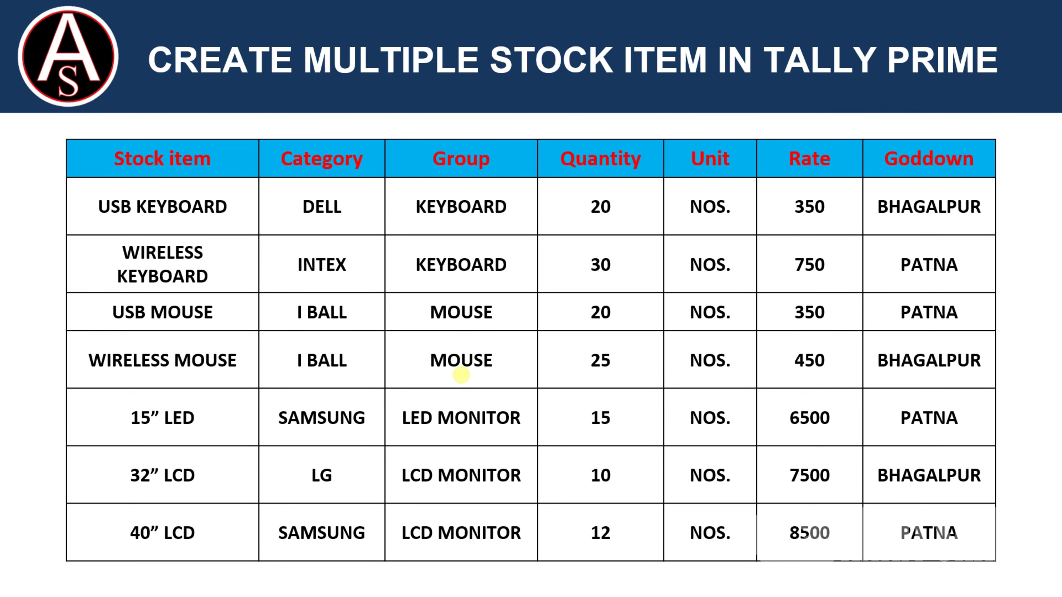
key("alt+Tab")
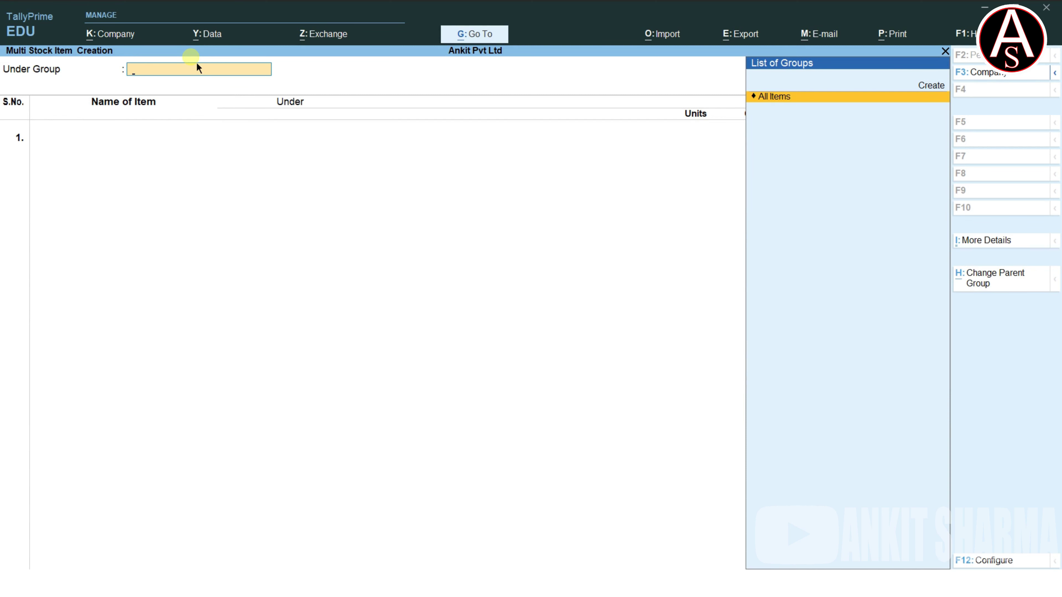
key("Return")
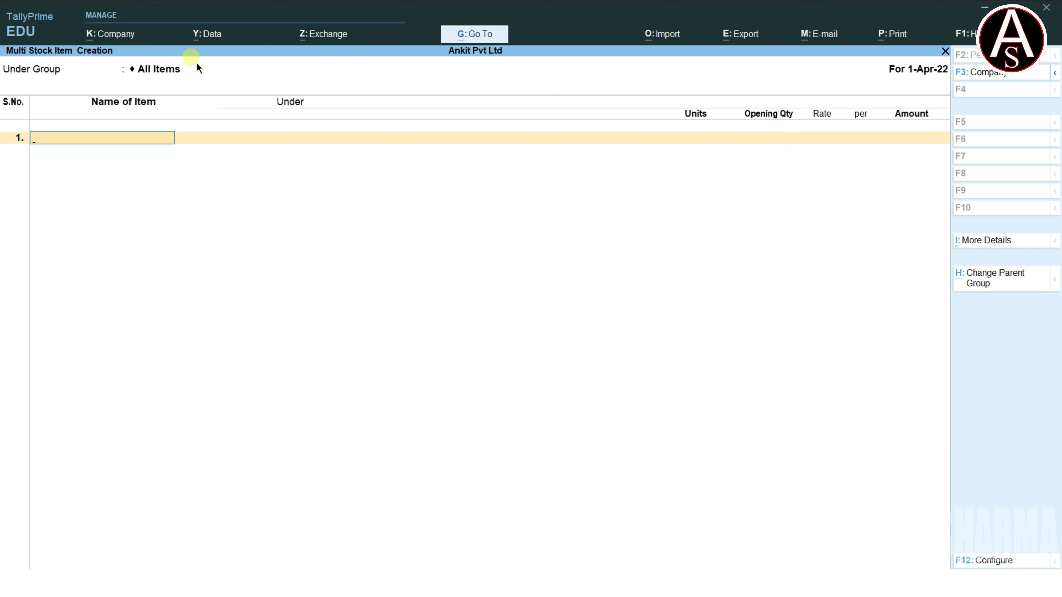
Step: Enter USB KEYBOARD as the first item and create its stock group KEYBOARD under Primary, with item quantities added set to Yes
type("USB KEYBOARD")
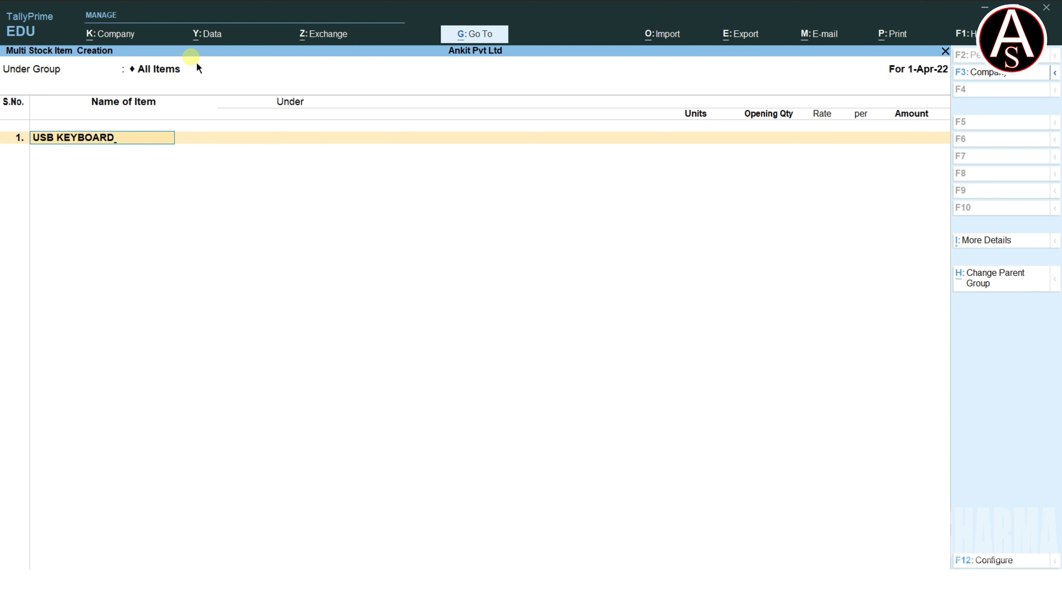
key("Return")
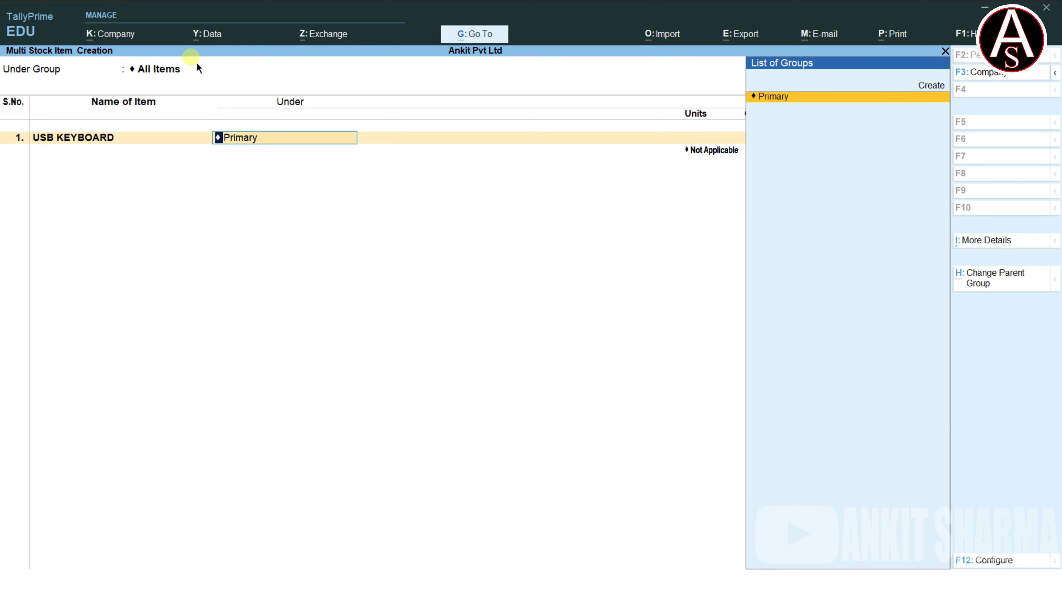
key("alt+c")
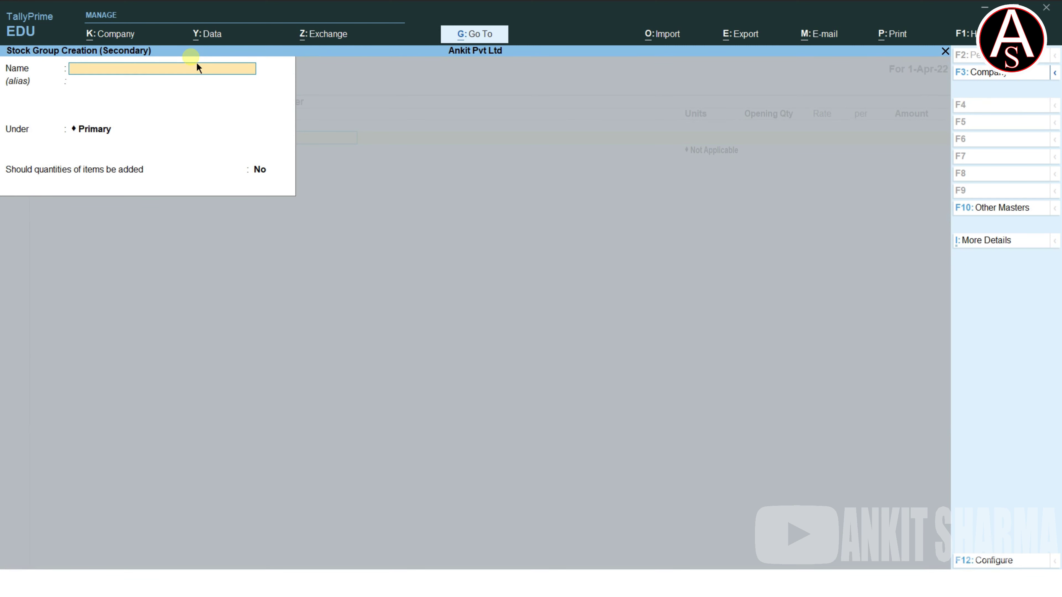
type("KEYBOARD")
key("Return")
key("Return")
key("Return")
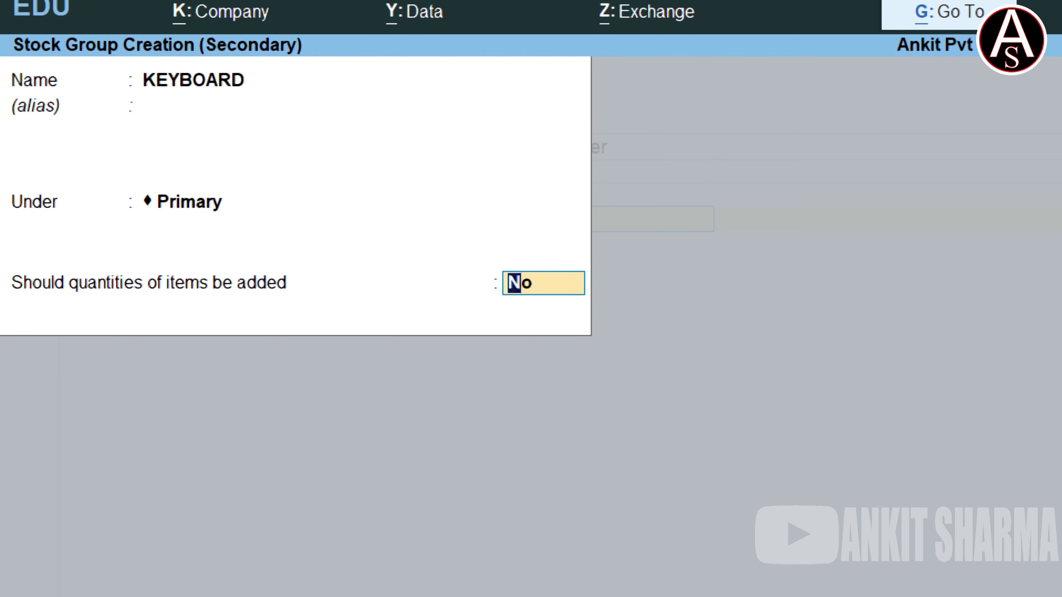
key("y")
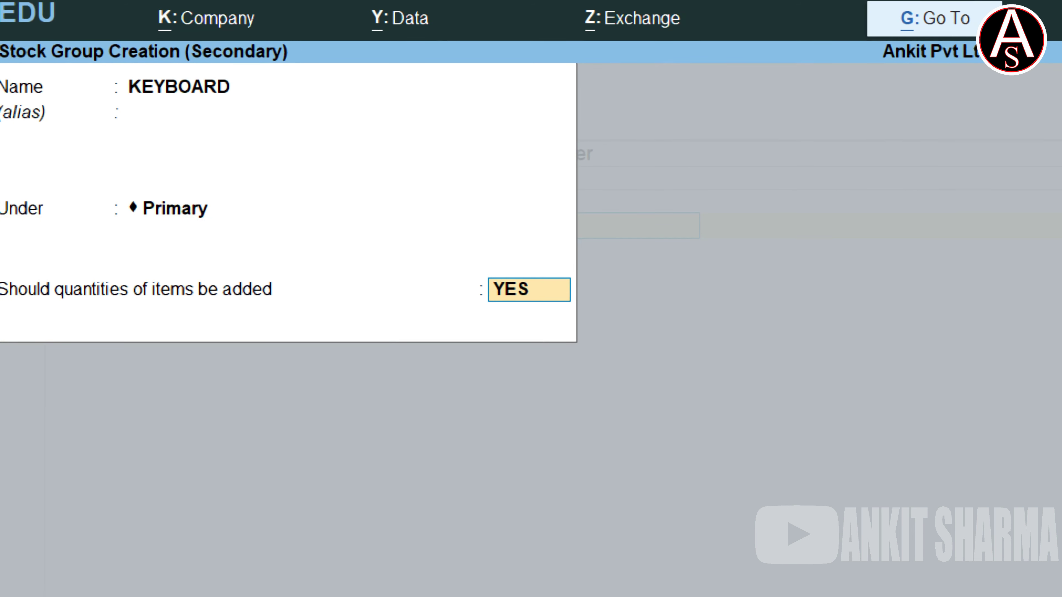
key("ctrl")
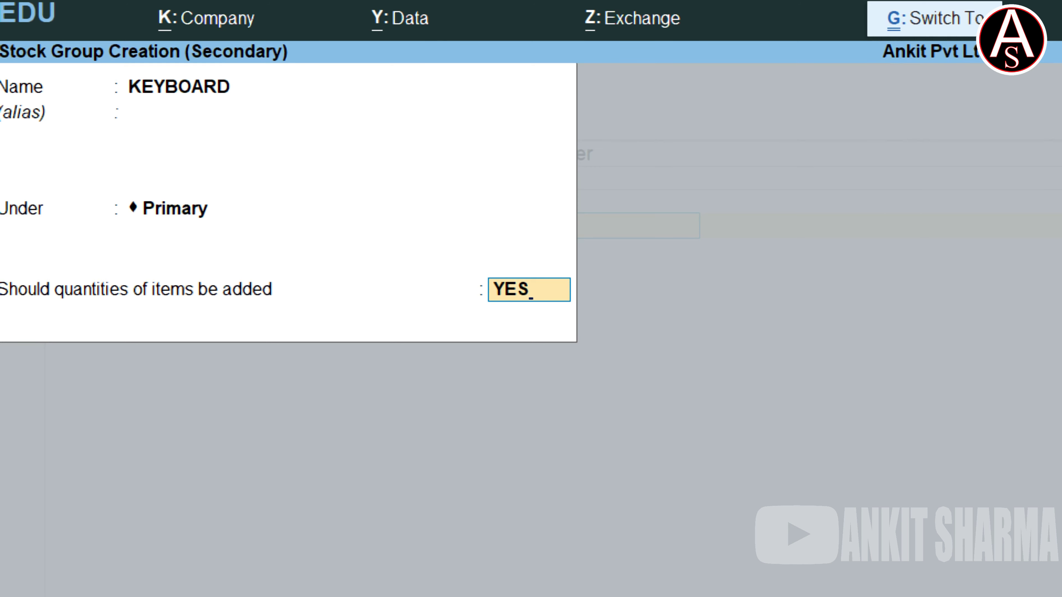
key("ctrl+a")
key("Return")
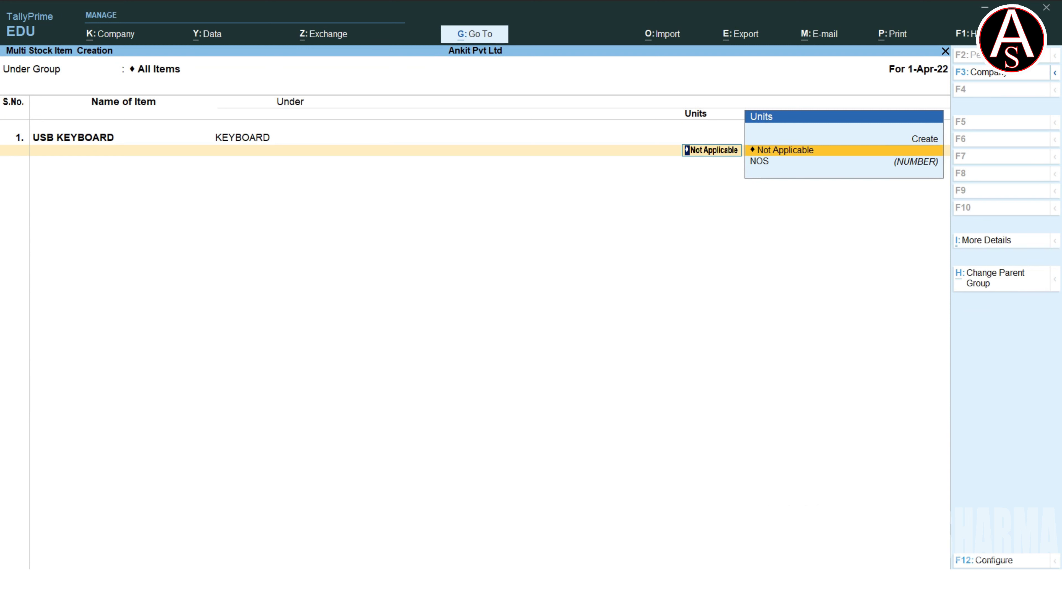
Step: Set the USB KEYBOARD item's unit to NOS and its opening quantity to 20
key("Down")
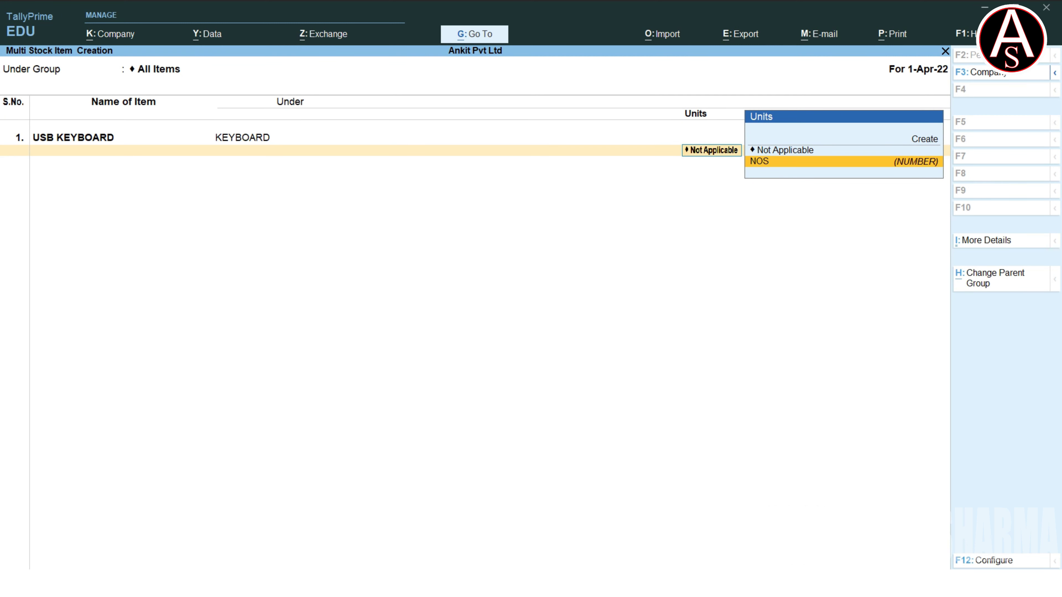
key("Return")
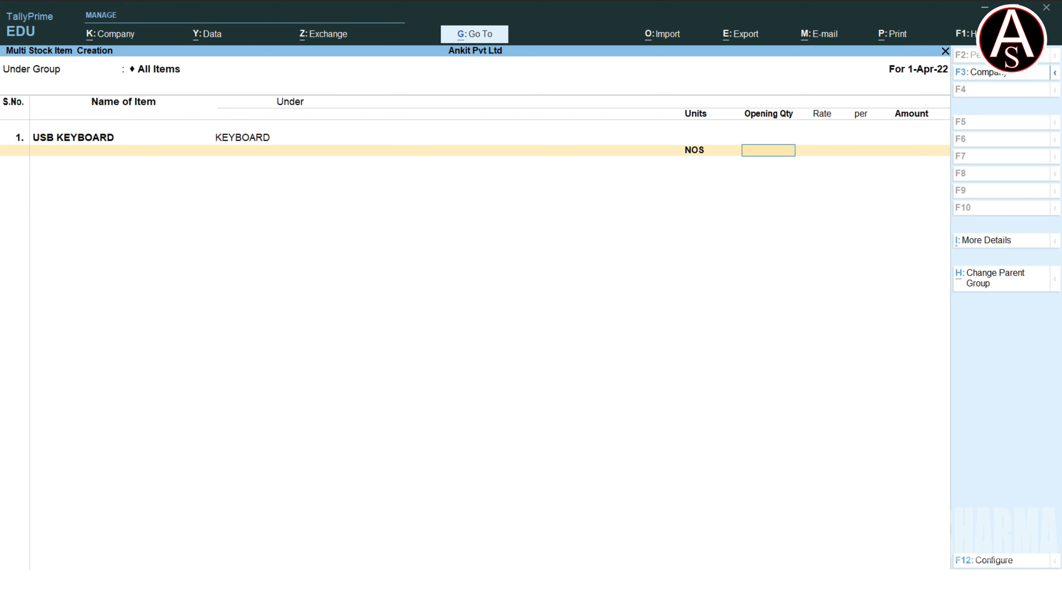
key("alt+Tab")
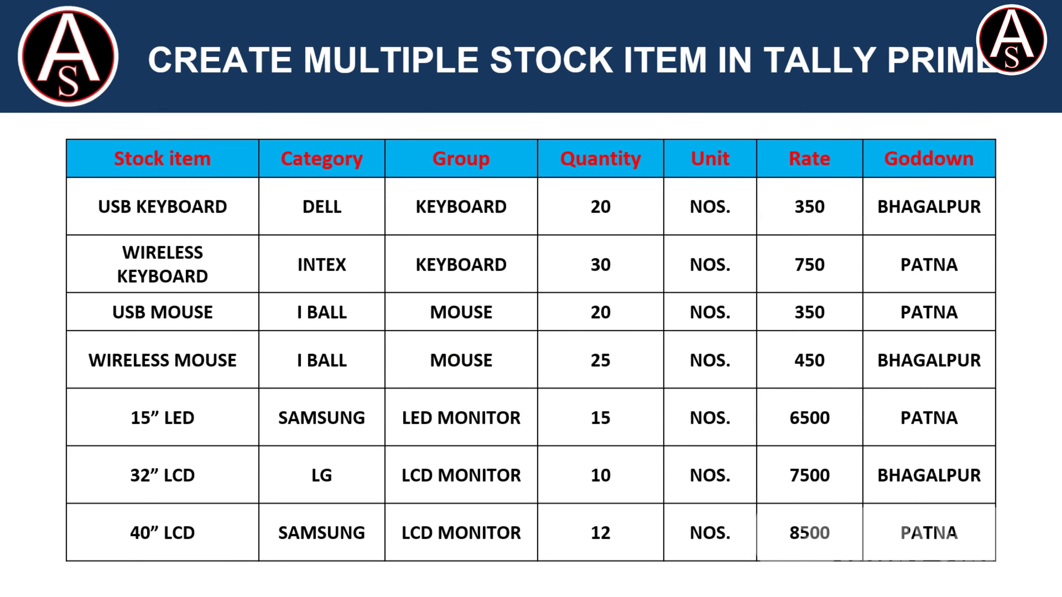
key("alt+Tab")
type("20")
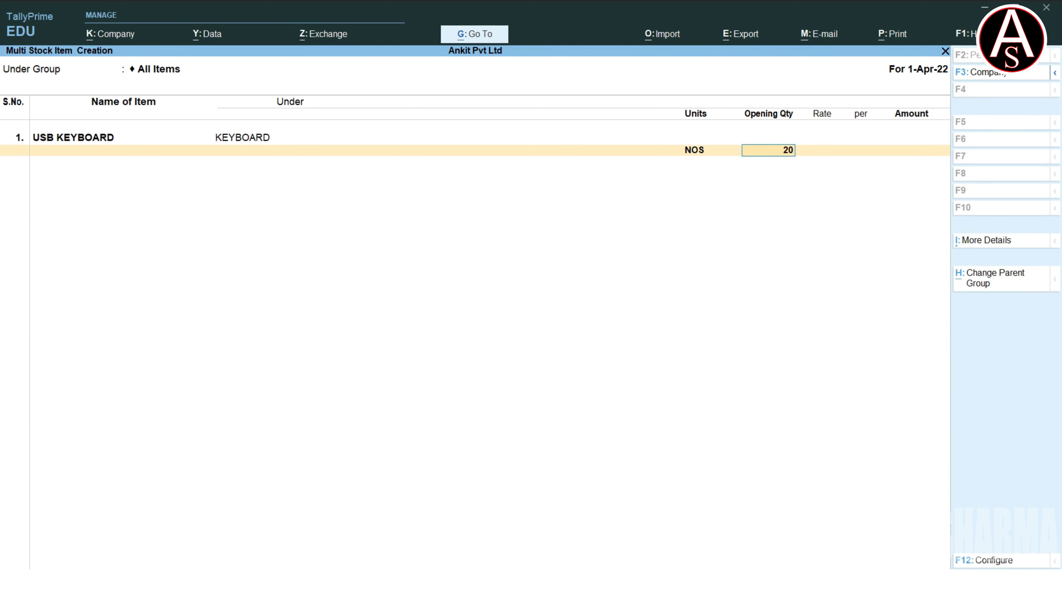
key("Return")
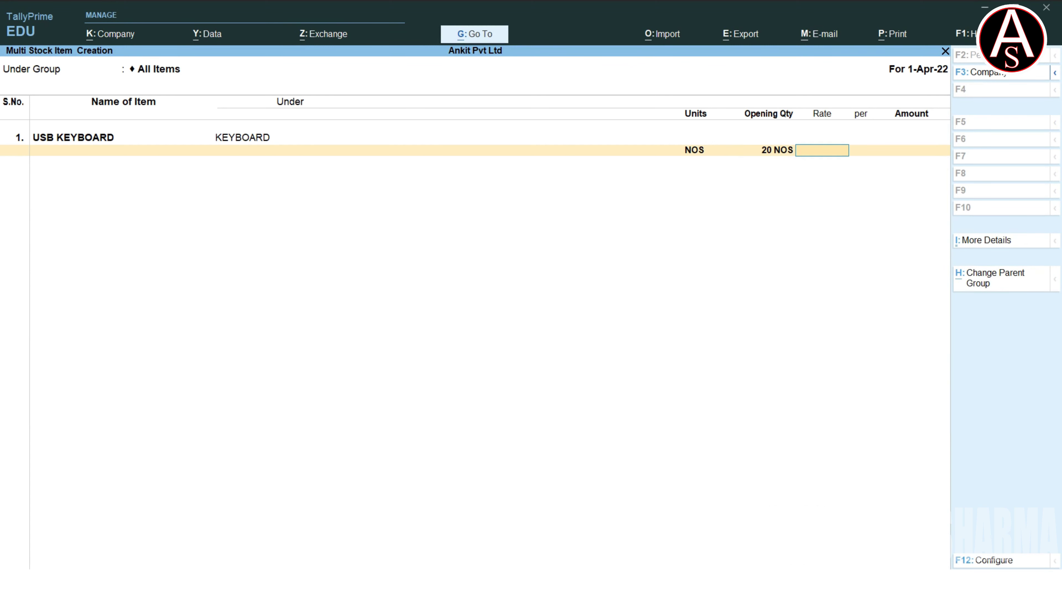
Step: Set the USB KEYBOARD rate to 350 per NOS and complete its row
type("350")
key("Return")
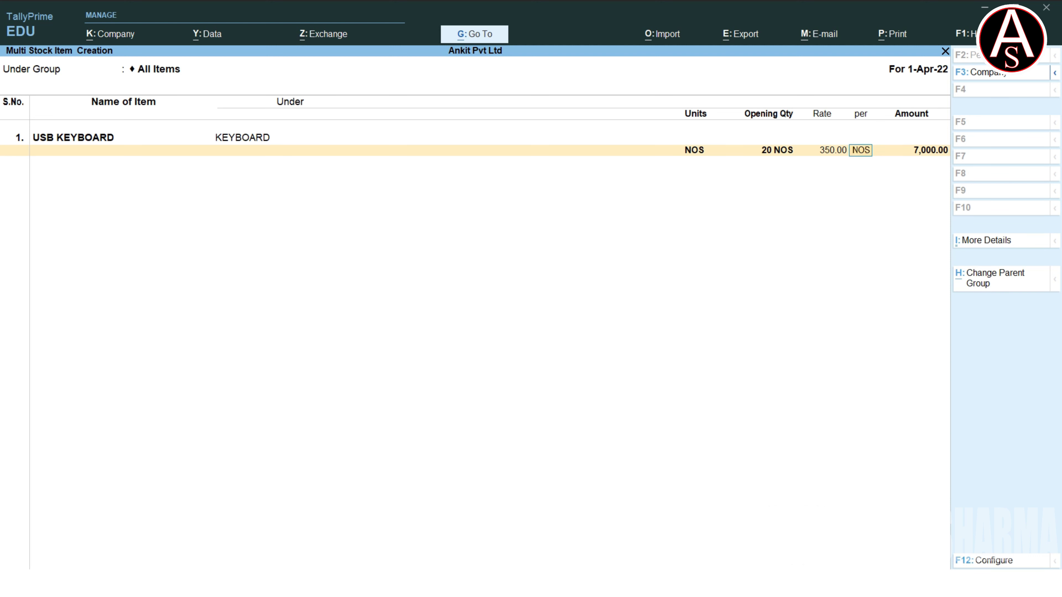
key("Return")
key("Return")
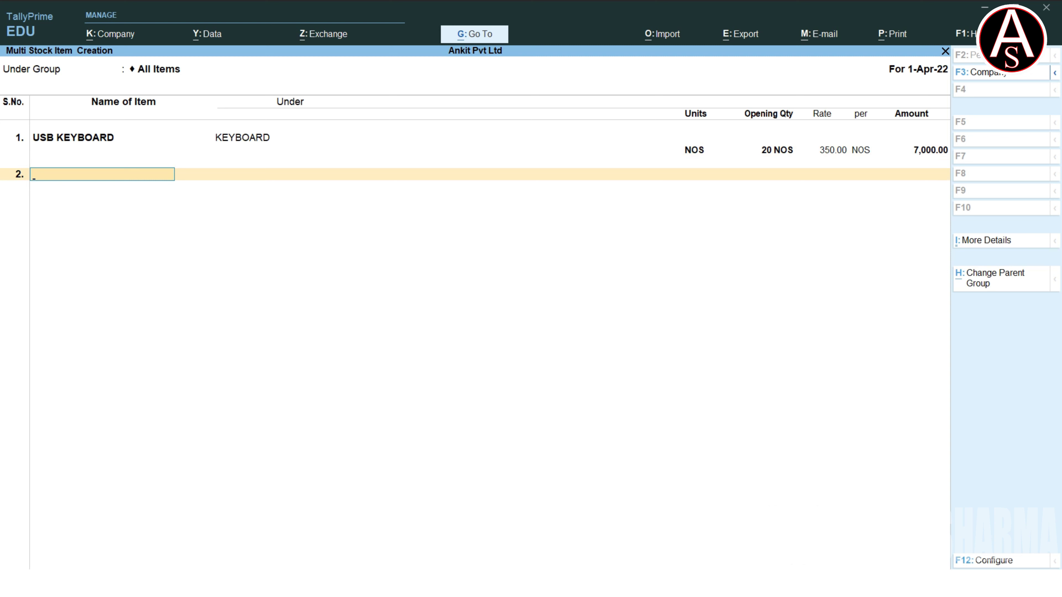
key("Return")
key("Escape")
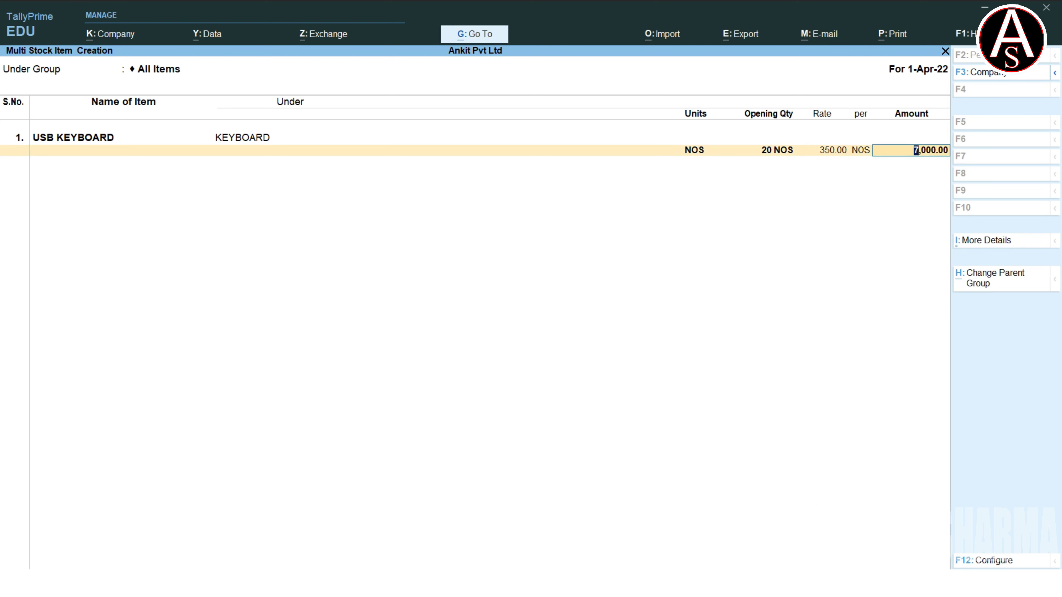
key("Return")
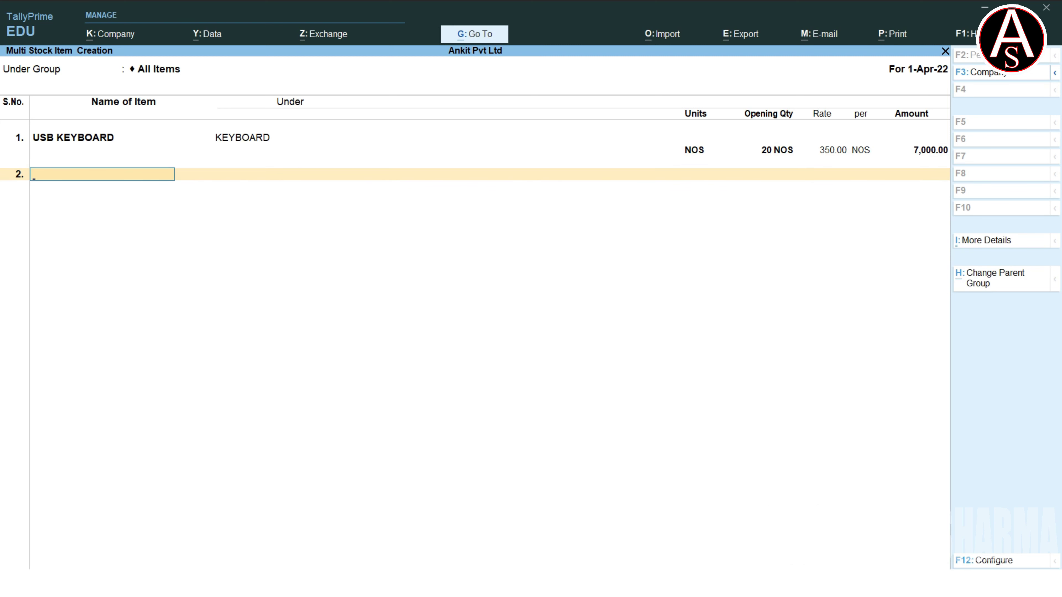
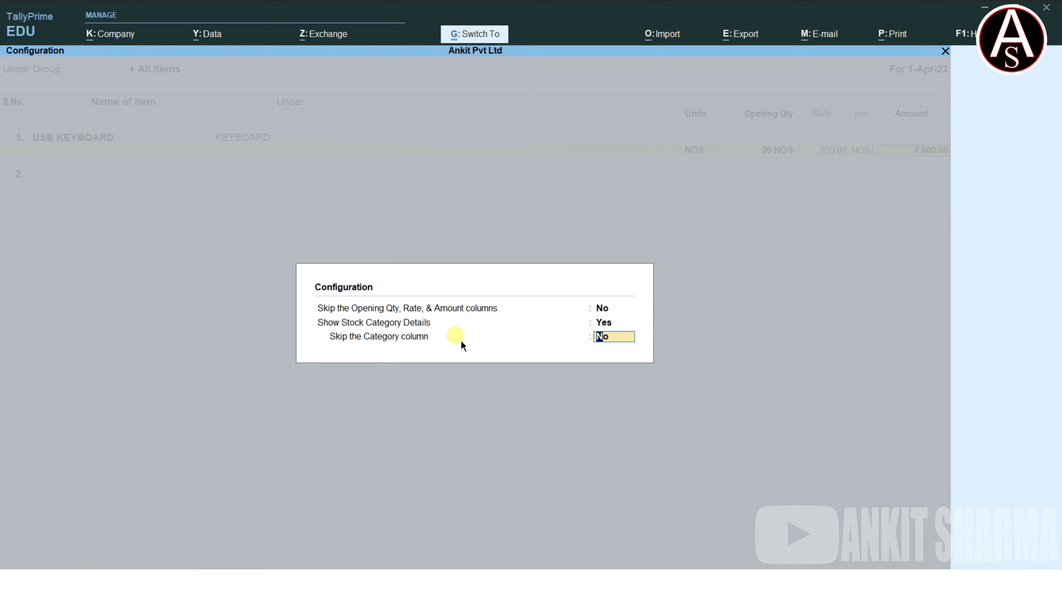
Step: Accept the configuration showing stock category details without skipping the Category column, and quit the multi stock item creation without saving
key("Return")
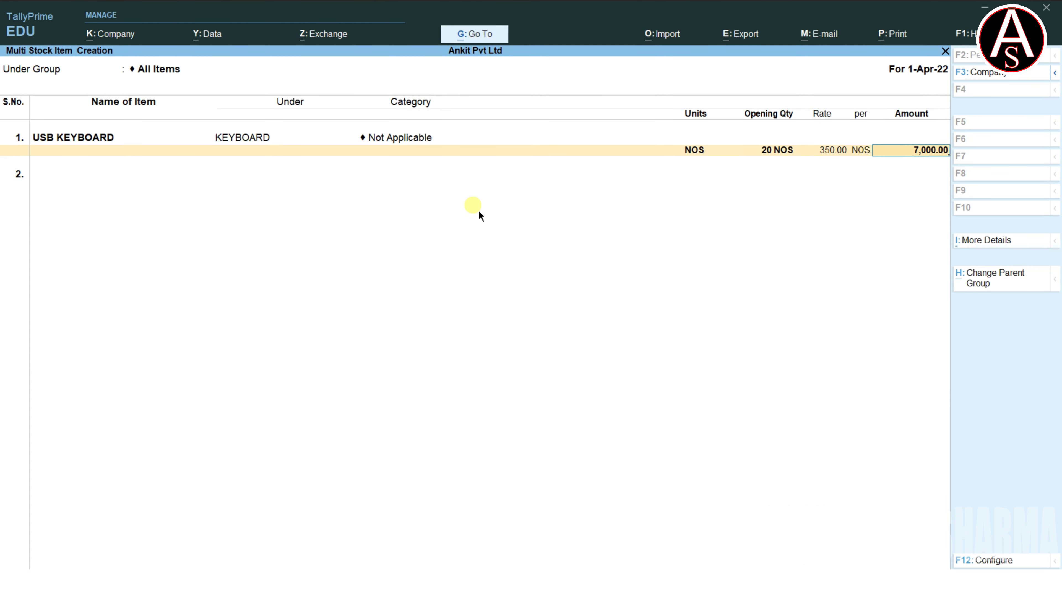
key("BackSpace")
key("Escape")
key("y")
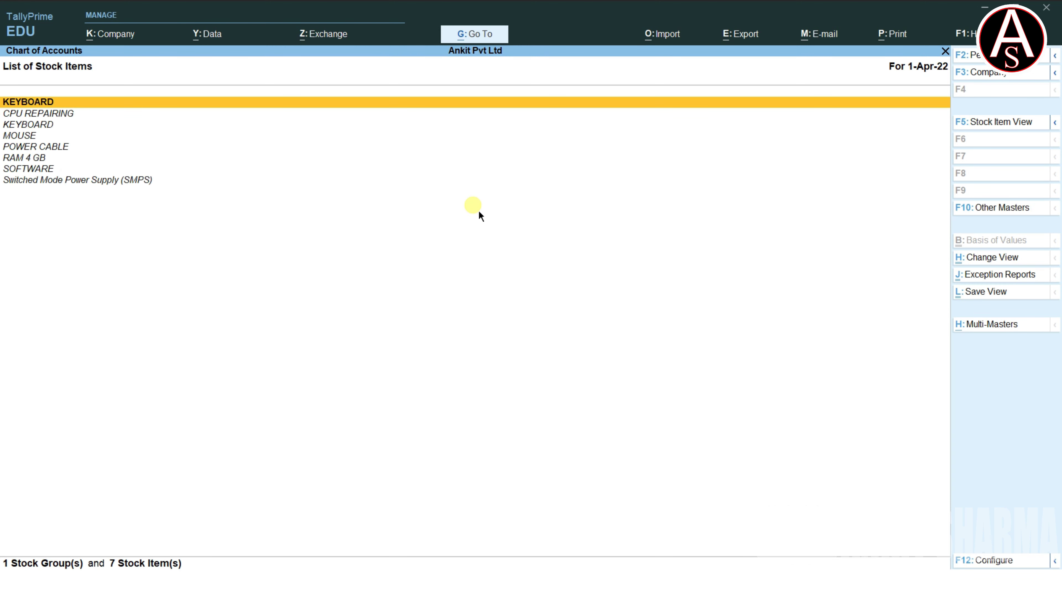
Step: Open the multi-godown creation form from the list of godowns in the chart of accounts
key("Escape")
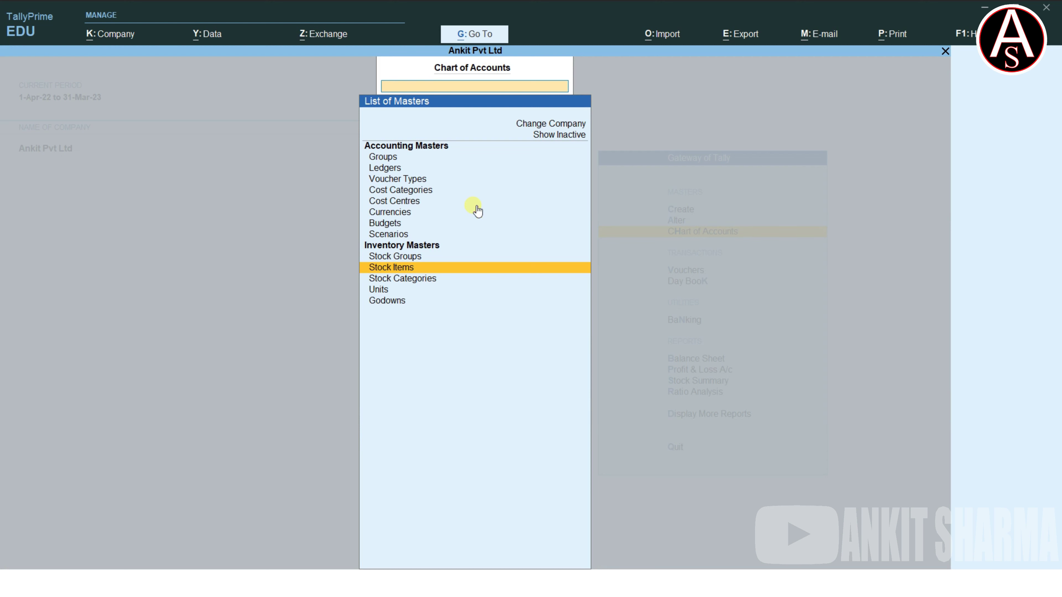
key("Up")
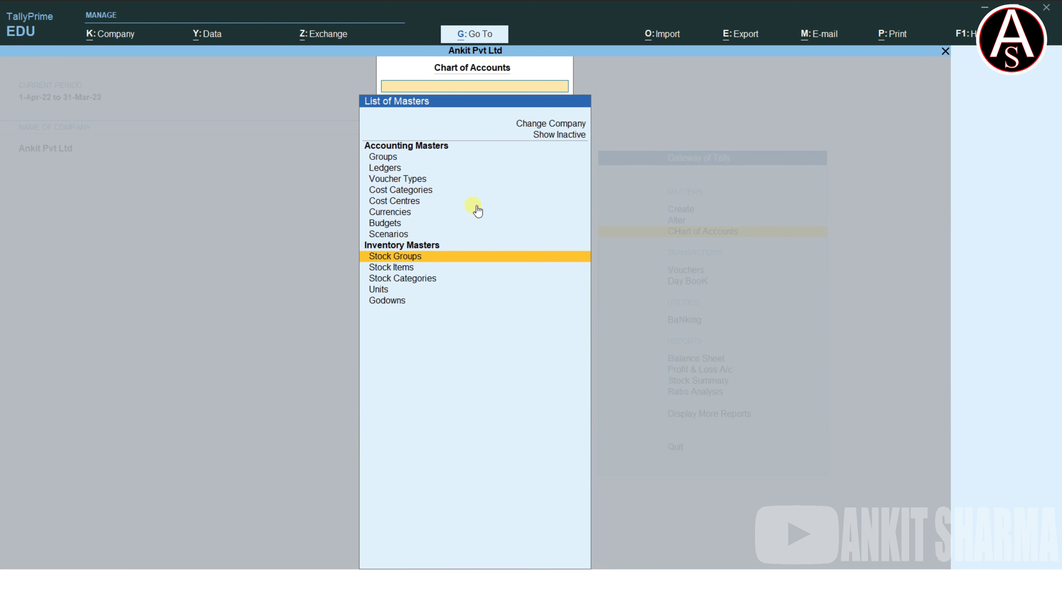
key("Up")
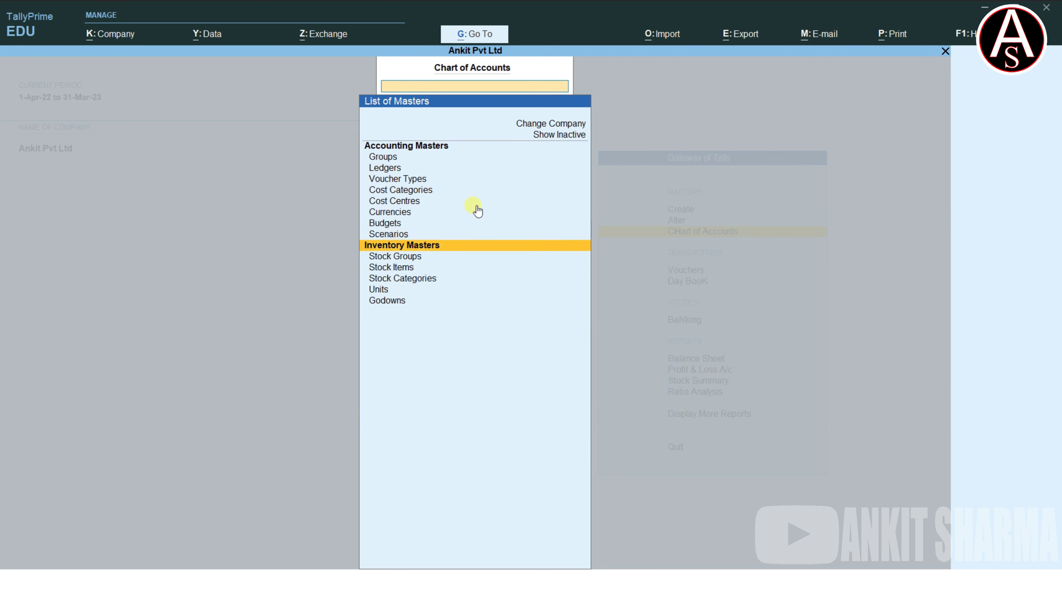
key("Down")
key("Down")
key("Down")
key("Down")
key("Down")
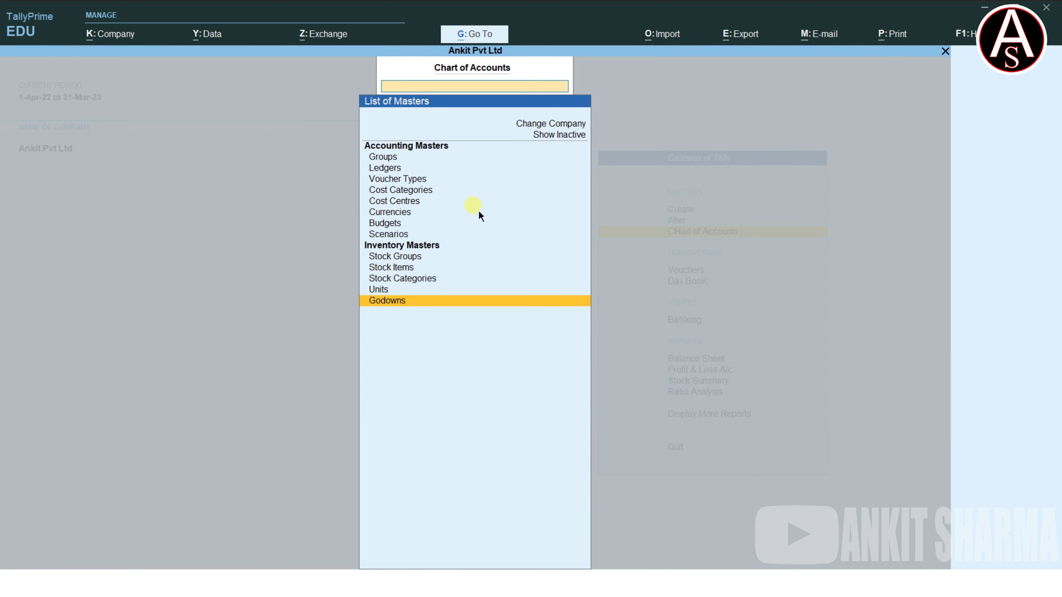
key("Return")
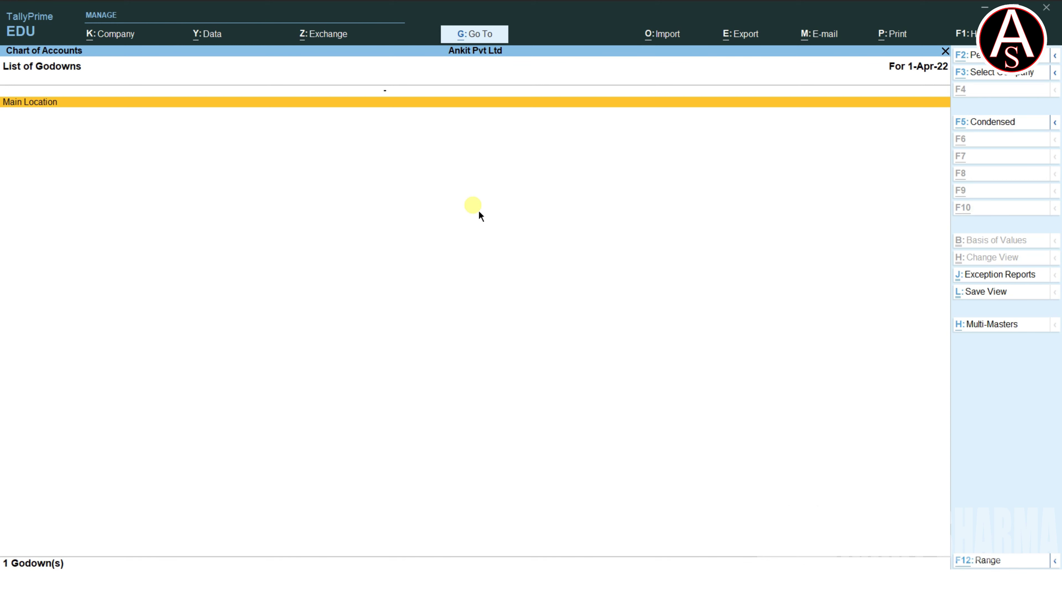
key("alt+h")
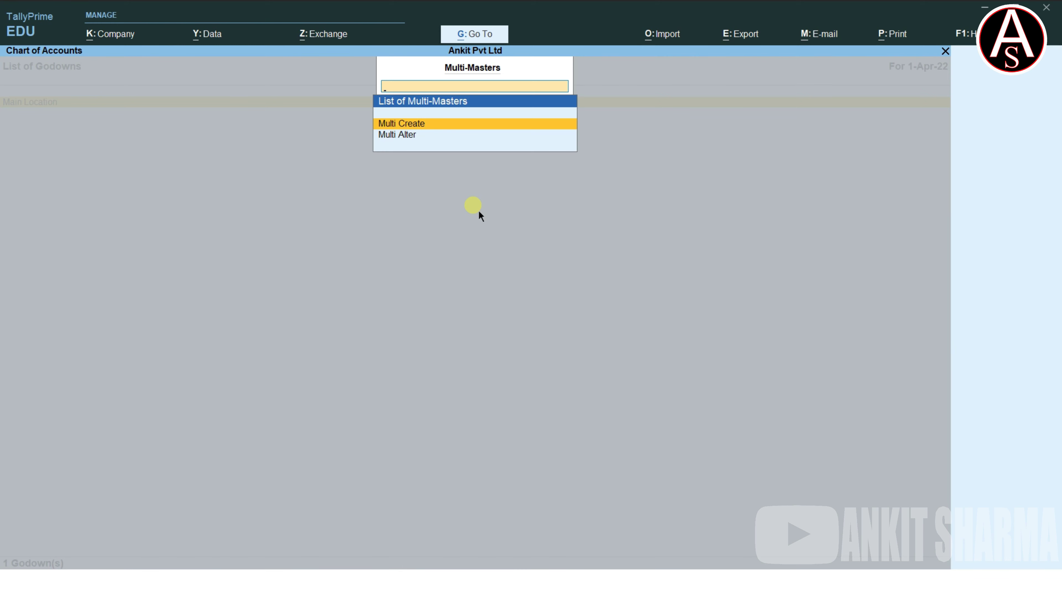
key("Return")
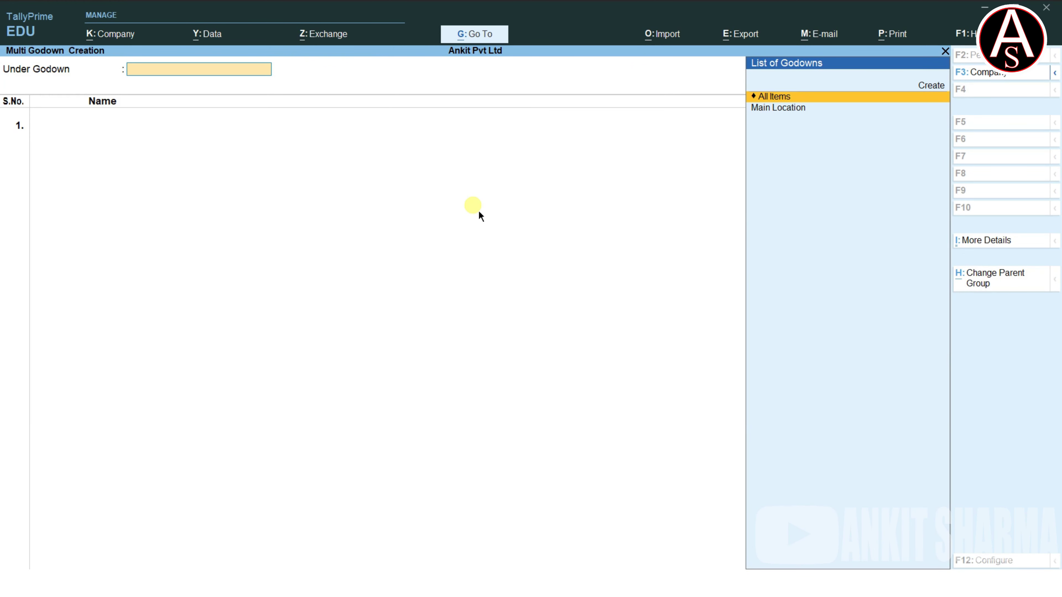
Step: Create a godown named BHAGALPUR under Primary from the Under Godown selection
key("Up")
key("Return")
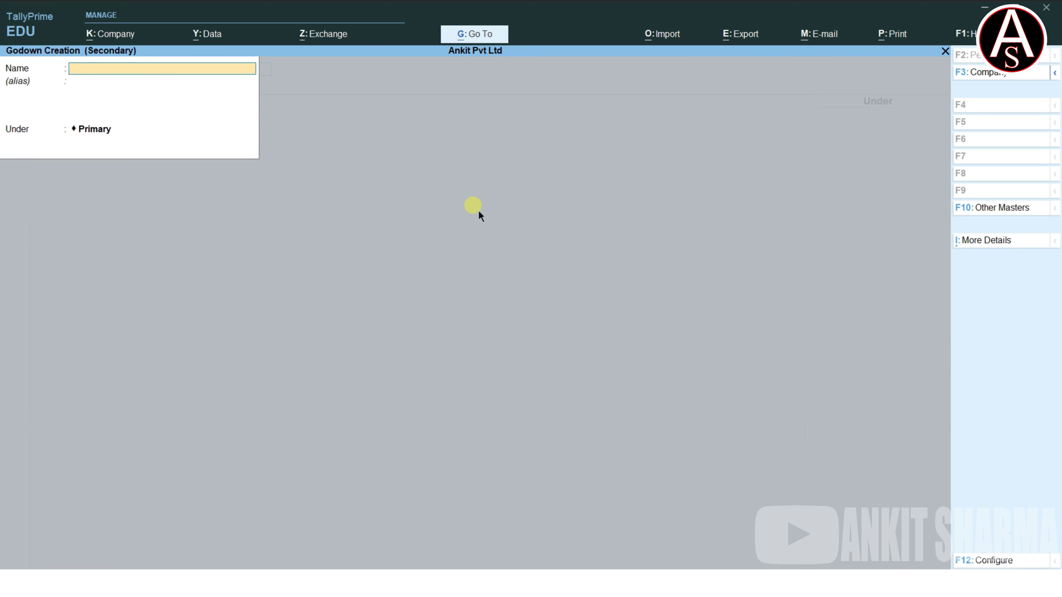
type("BHAGALPUR")
key("ctrl+a")
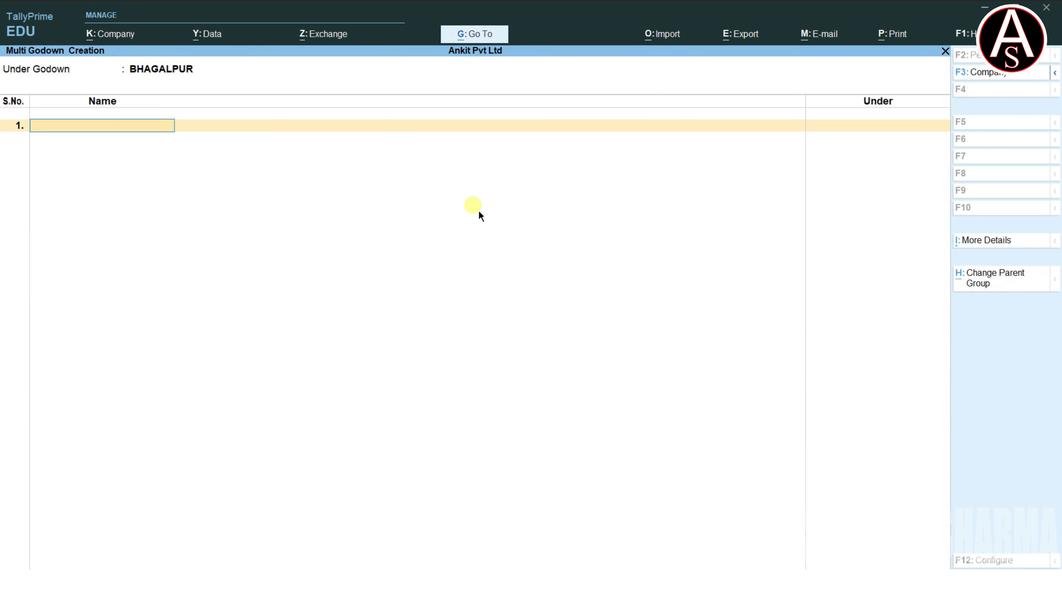
Step: Create another godown named PATNA under Primary, and quit the multi-godown creation form and the godown list
key("BackSpace")
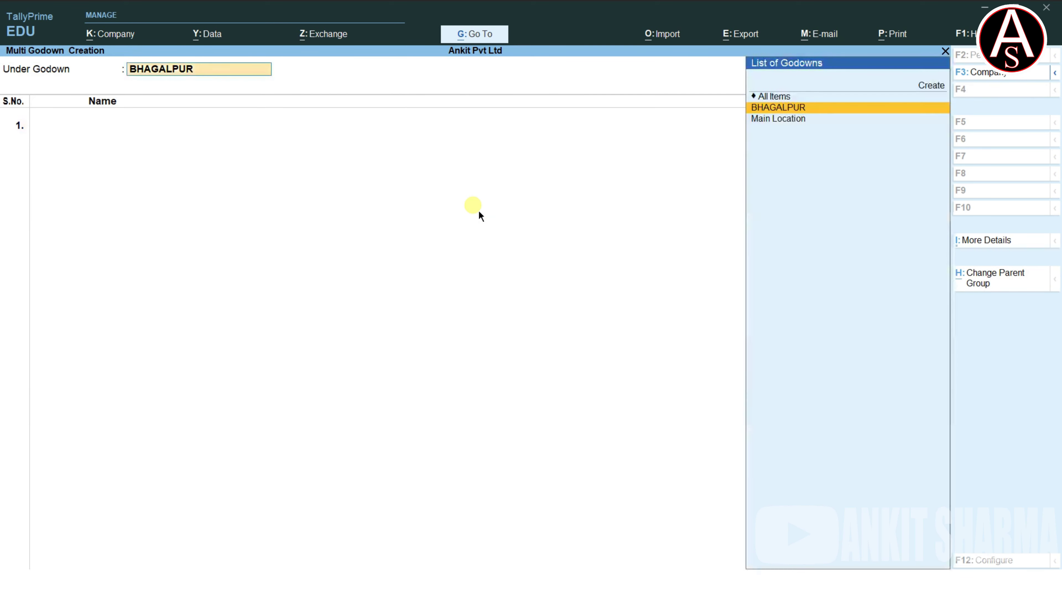
key("Up")
key("Up")
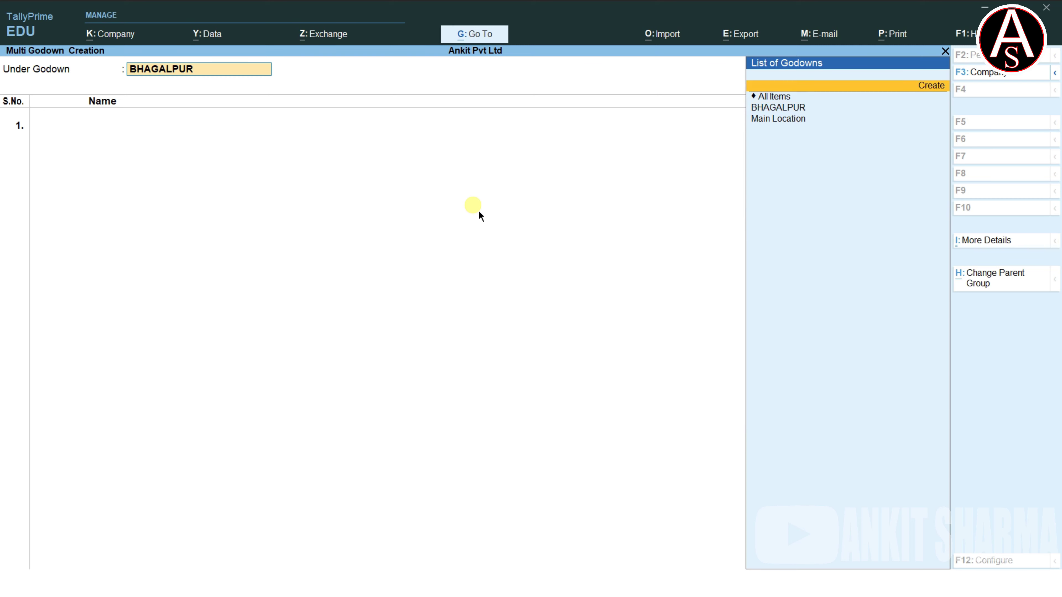
key("Return")
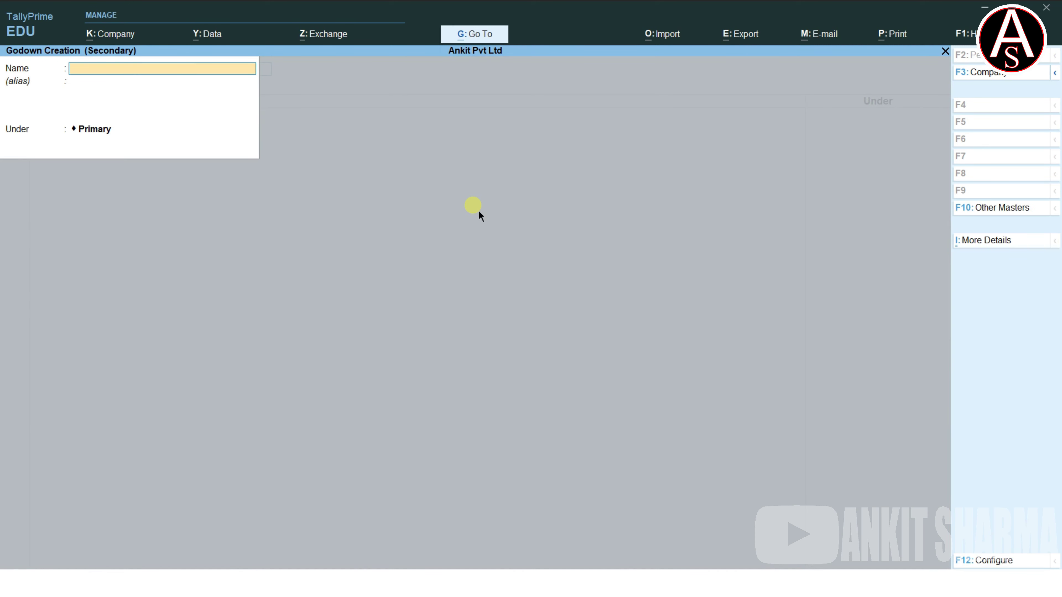
type("PATNA")
key("ctrl")
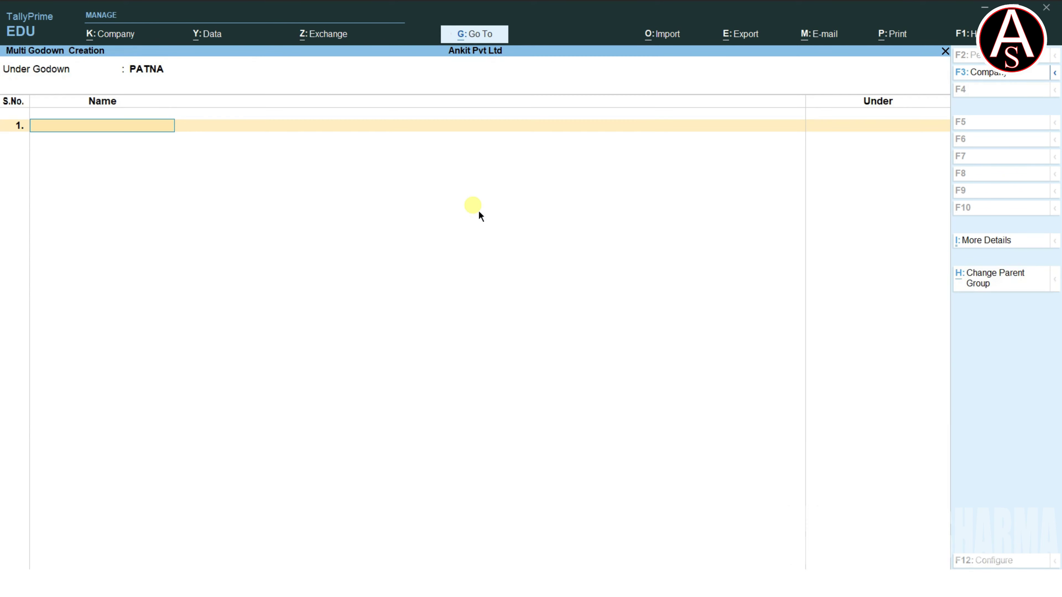
key("Escape")
key("y")
key("Escape")
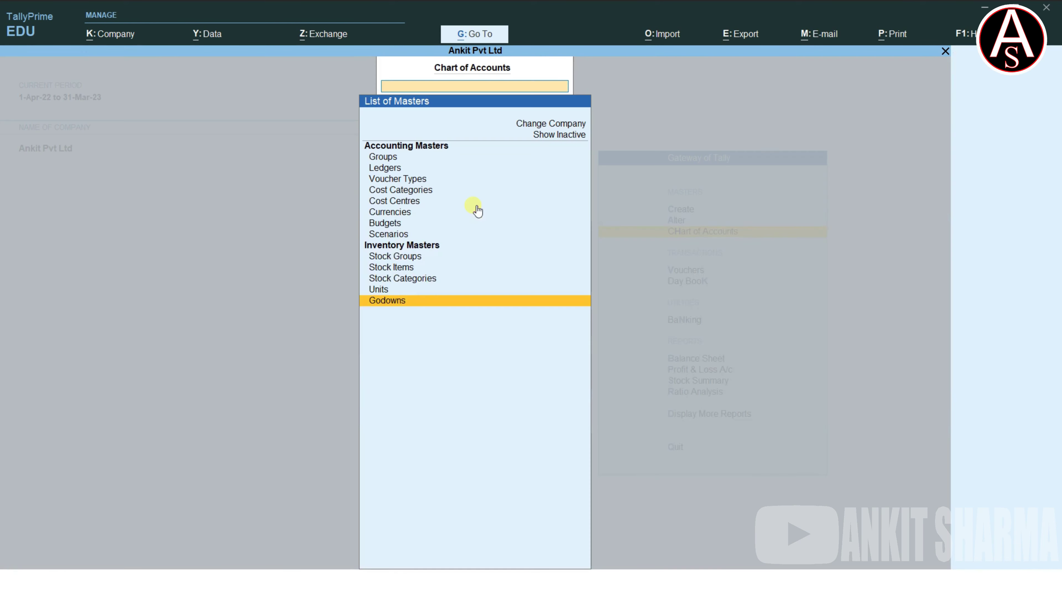
key("Escape")
key("Up")
key("Up")
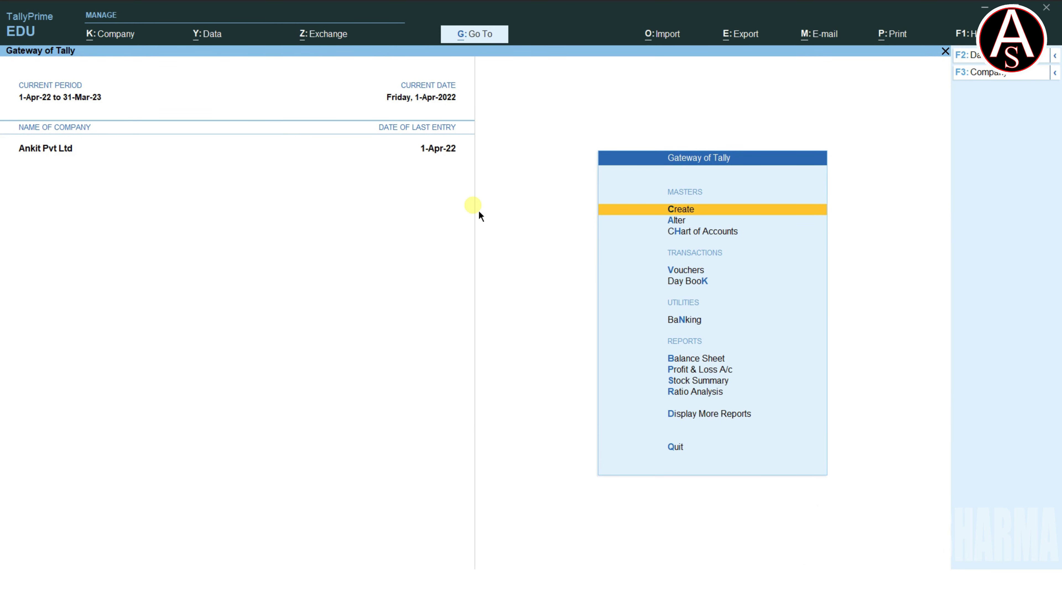
key("Return")
key("Down")
key("Down")
key("Down")
key("Down")
key("Down")
key("Down")
key("Down")
key("Down")
key("Down")
key("Down")
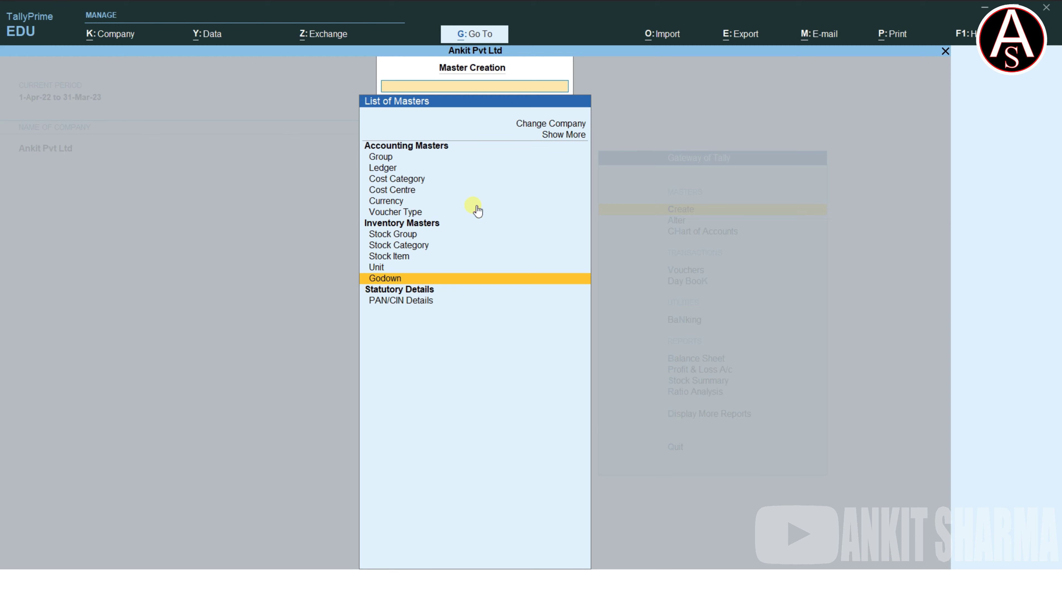
key("Return")
key("Escape")
key("Escape")
Step: Check which godowns exist in the master alteration list, and return to the Gateway of Tally
key("Down")
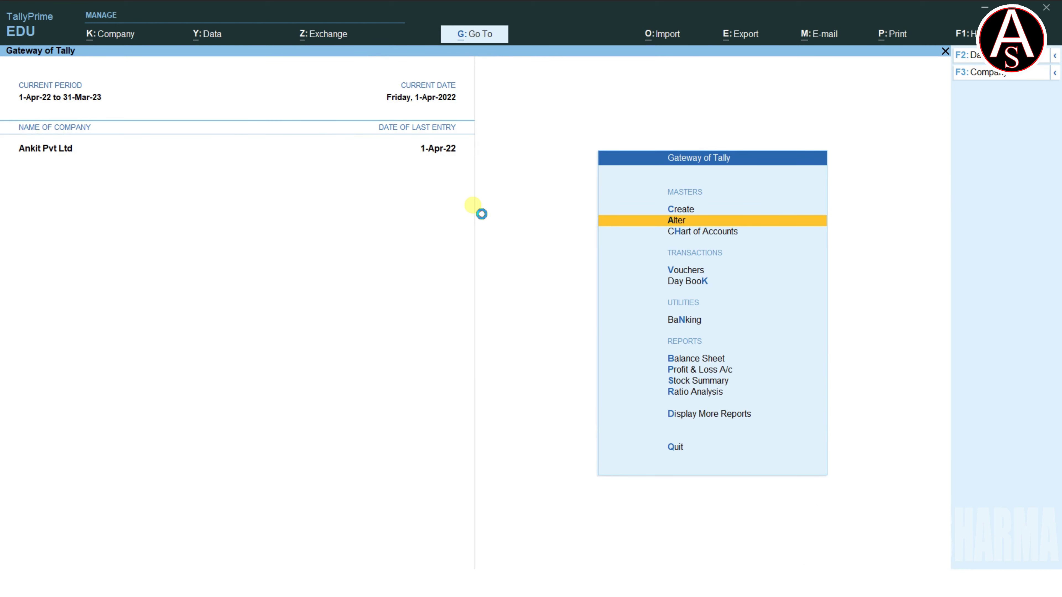
key("Return")
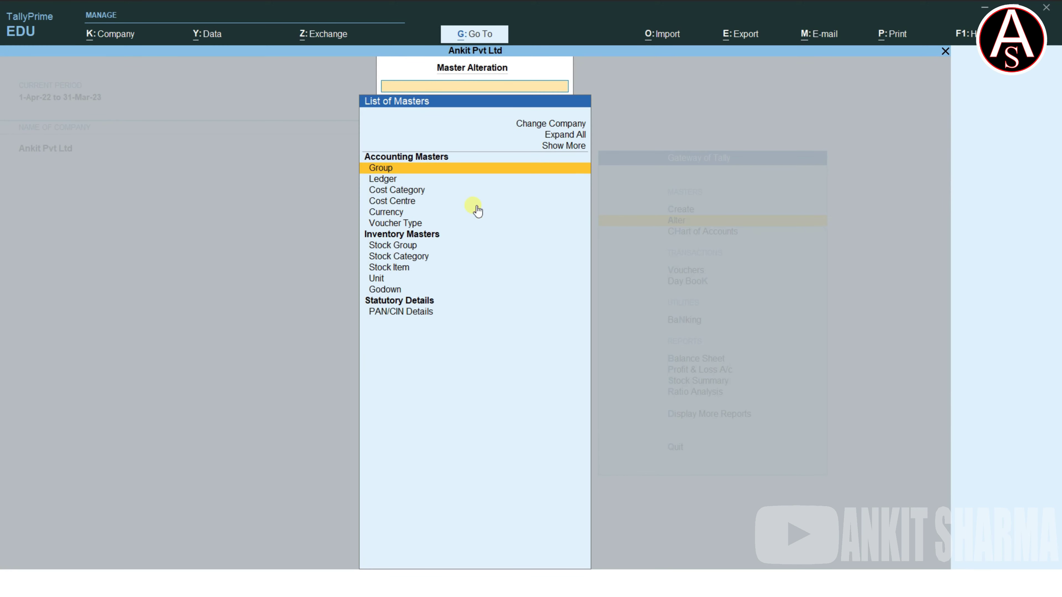
key("Down")
key("Down")
key("Down")
key("Down")
key("Down")
key("Down")
key("Down")
key("Down")
key("Down")
key("Down")
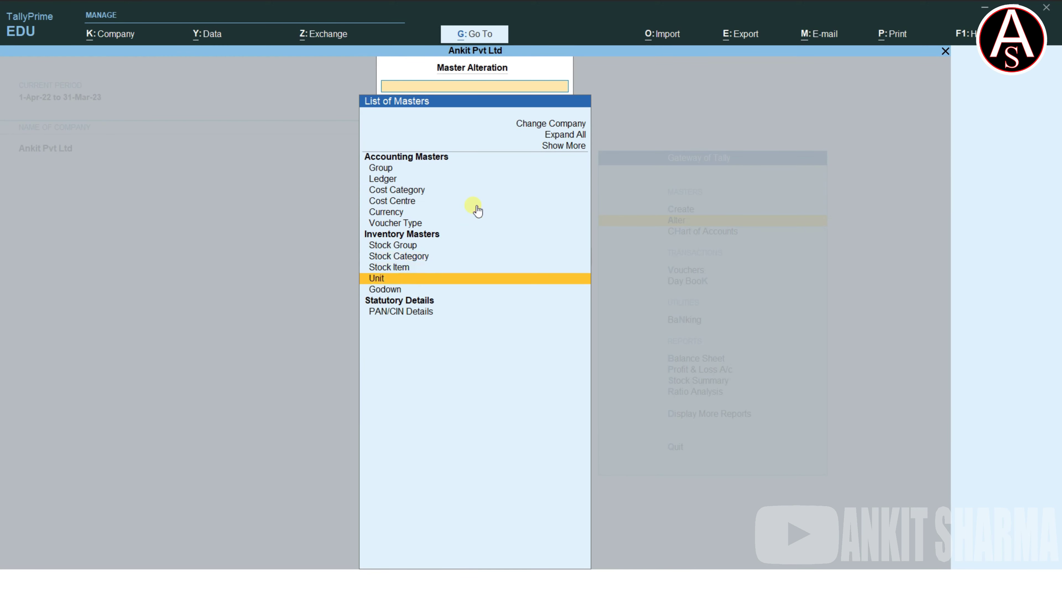
key("Return")
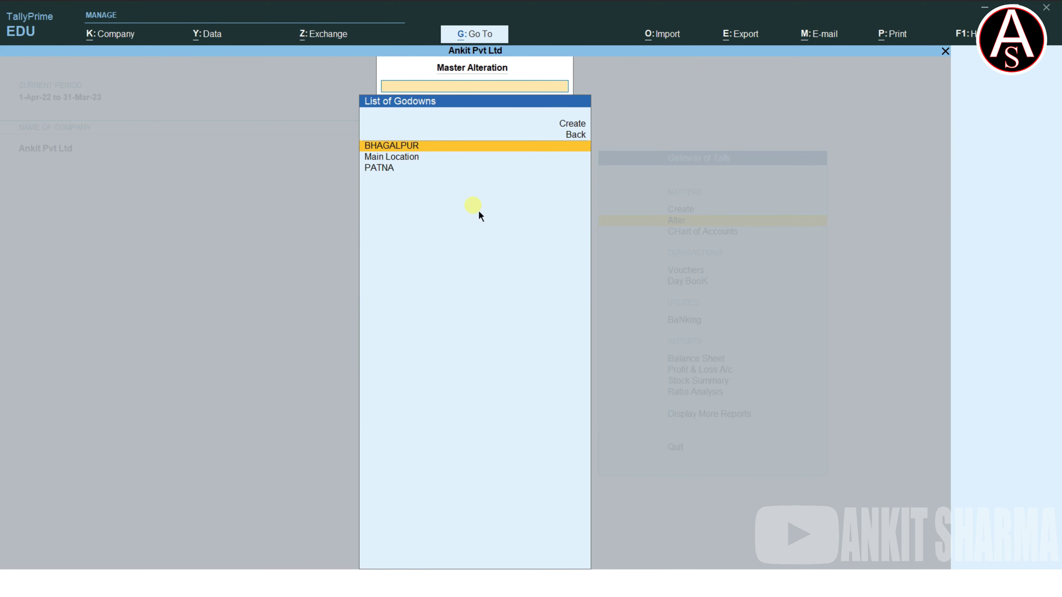
key("Escape")
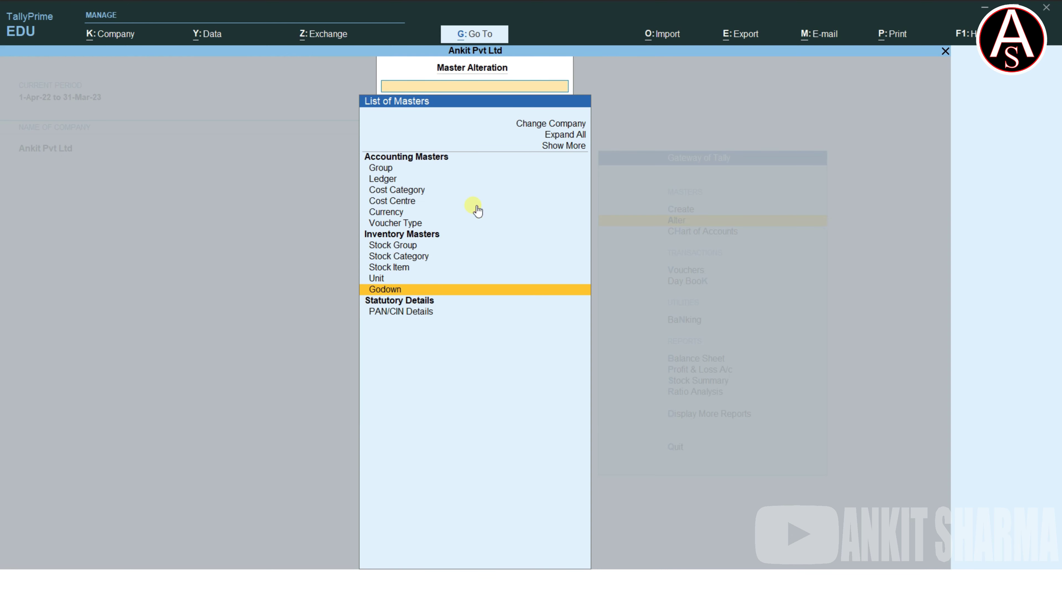
key("Escape")
Step: Start multi stock item creation from the stock items list in the chart of accounts, with All Items as the group
key("Down")
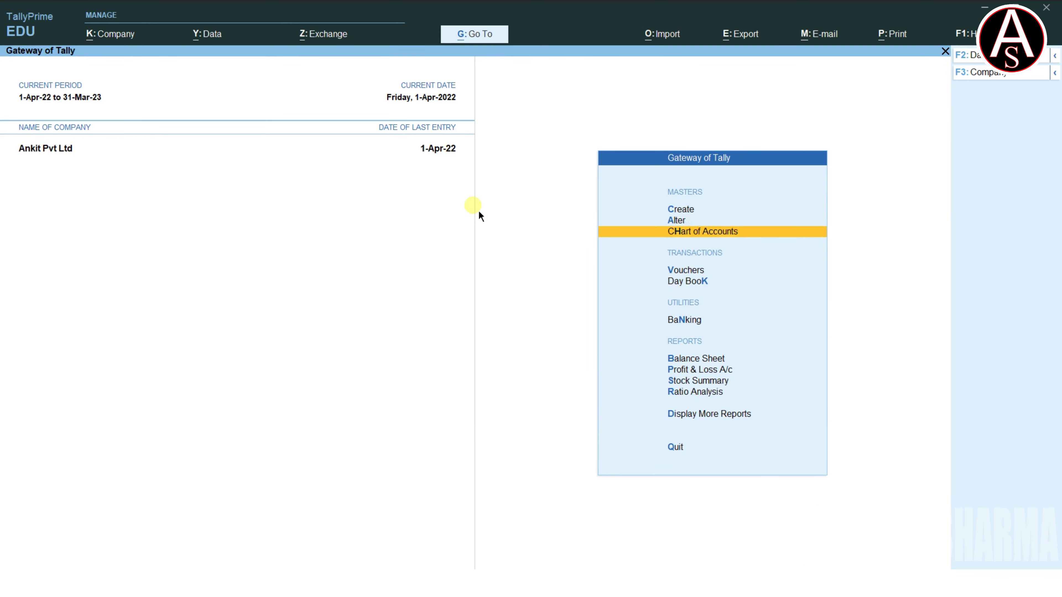
key("Return")
key("Down")
key("Down")
key("Down")
key("Down")
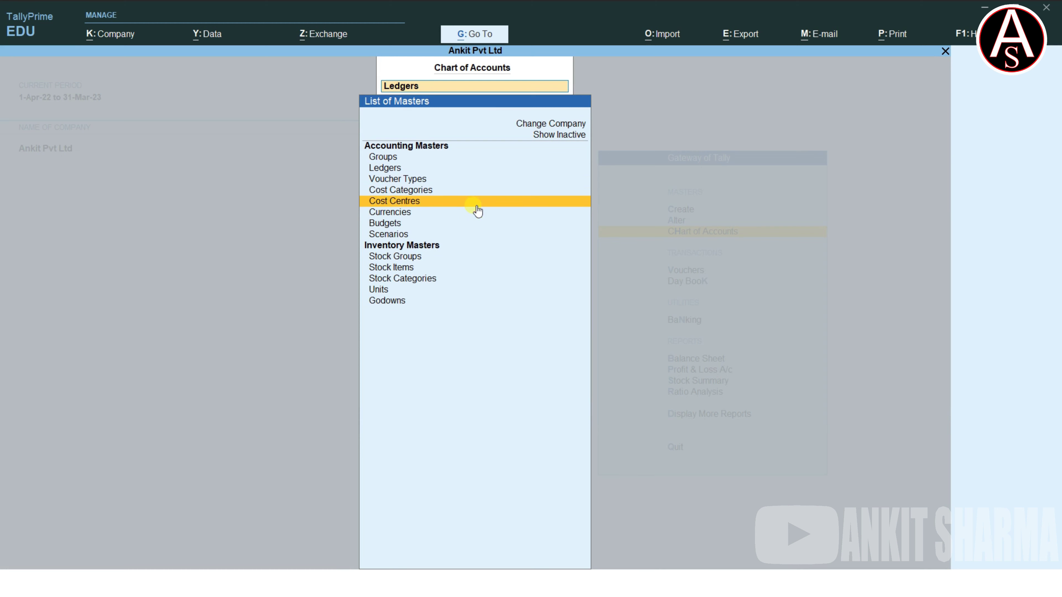
key("Down")
key("Down")
key("Down")
key("Down")
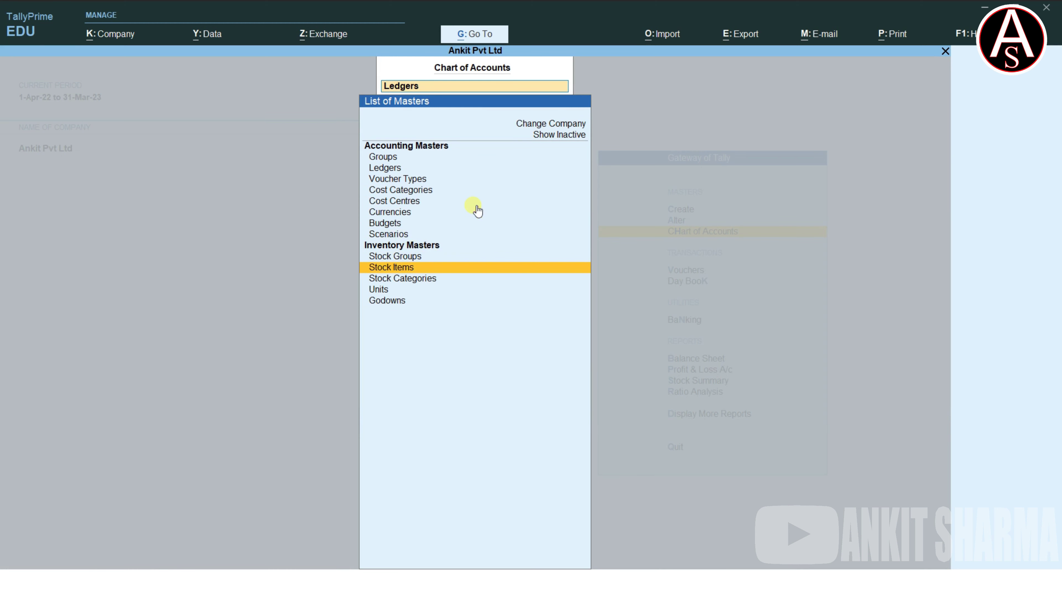
key("Return")
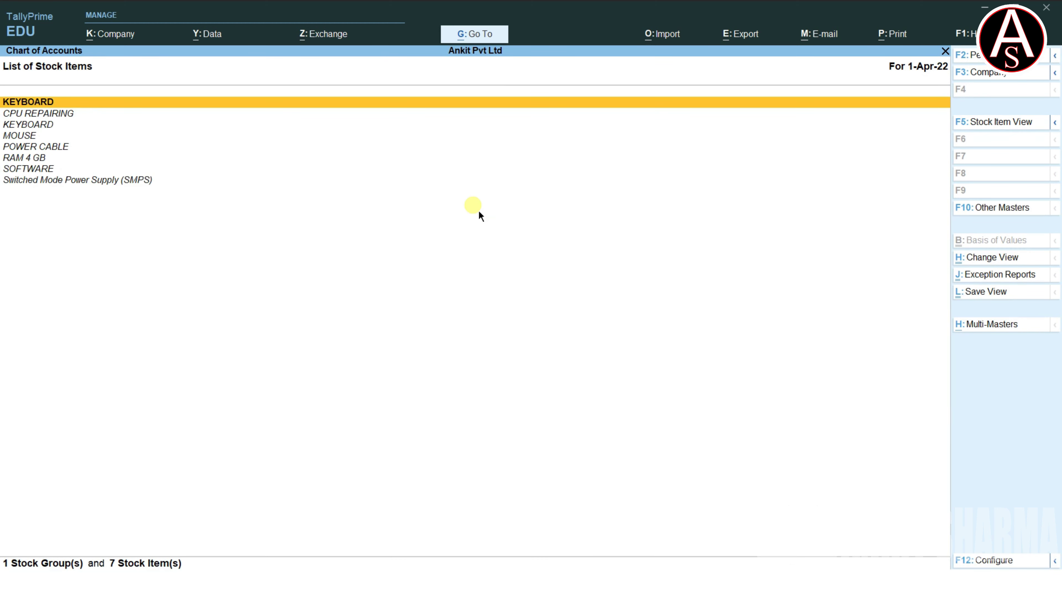
key("ctrl+h")
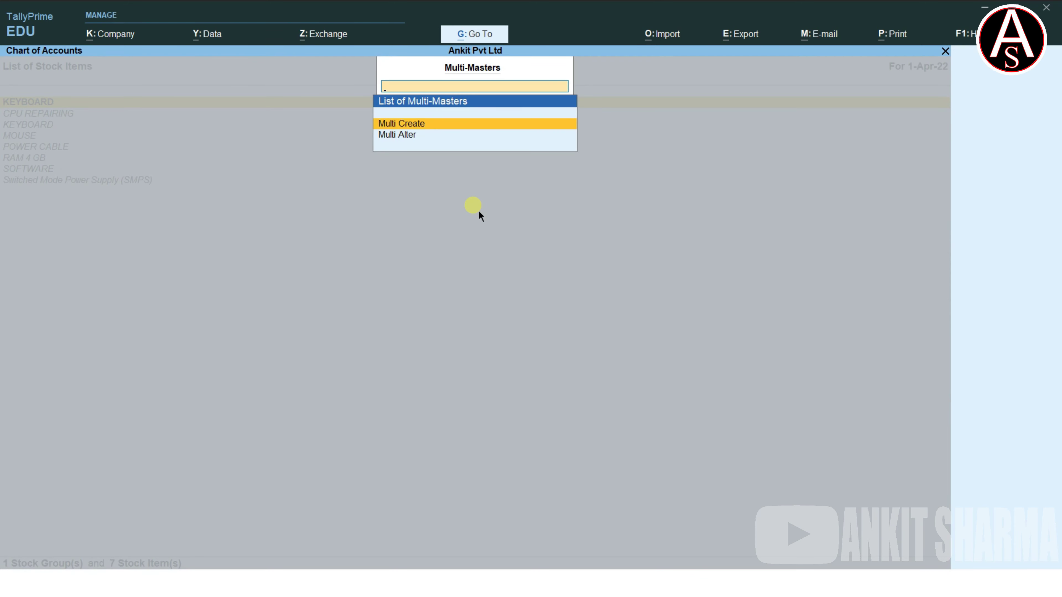
key("Return")
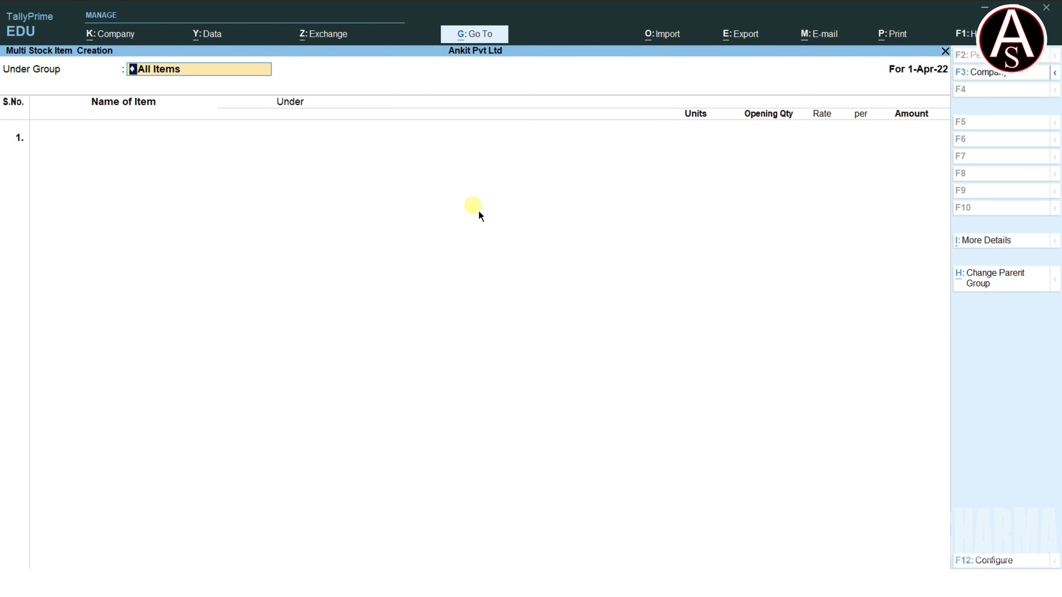
key("Return")
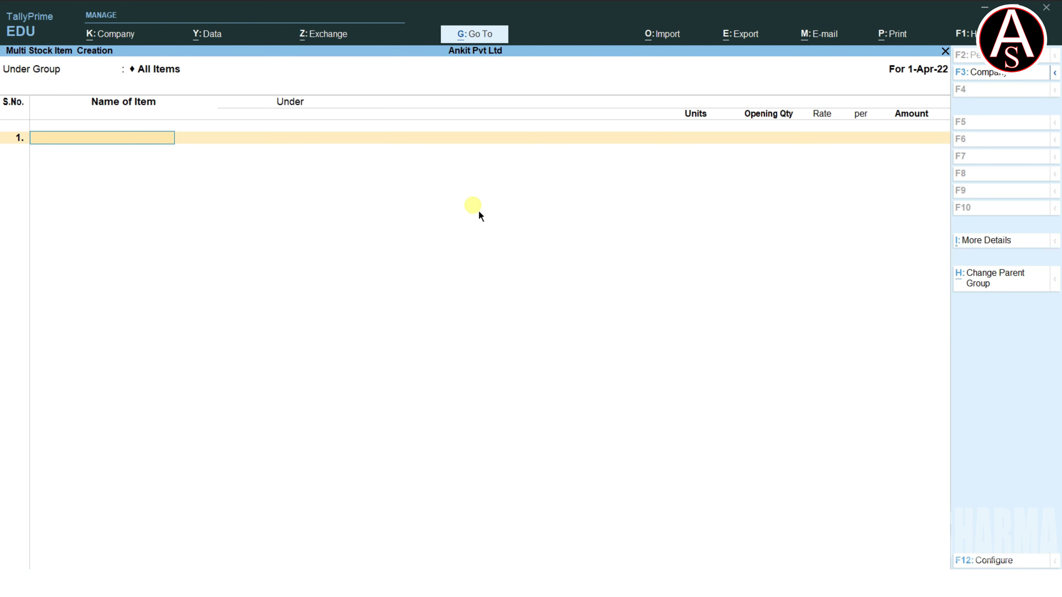
Step: Enter USB KEYBOARD as the first item and place it under the KEYBOARD group
type("USB KEYBOARD")
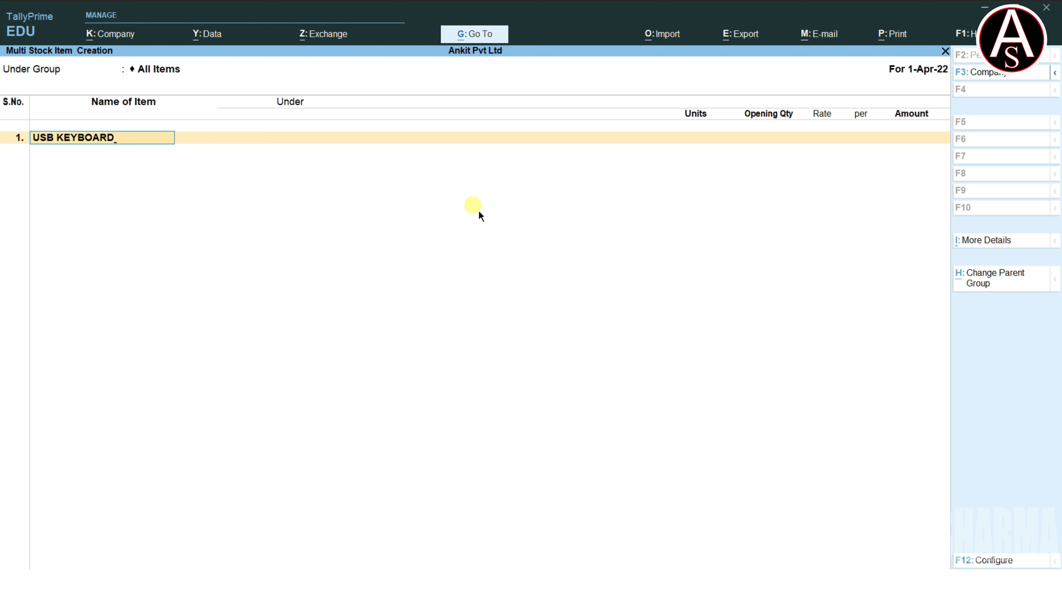
key("Return")
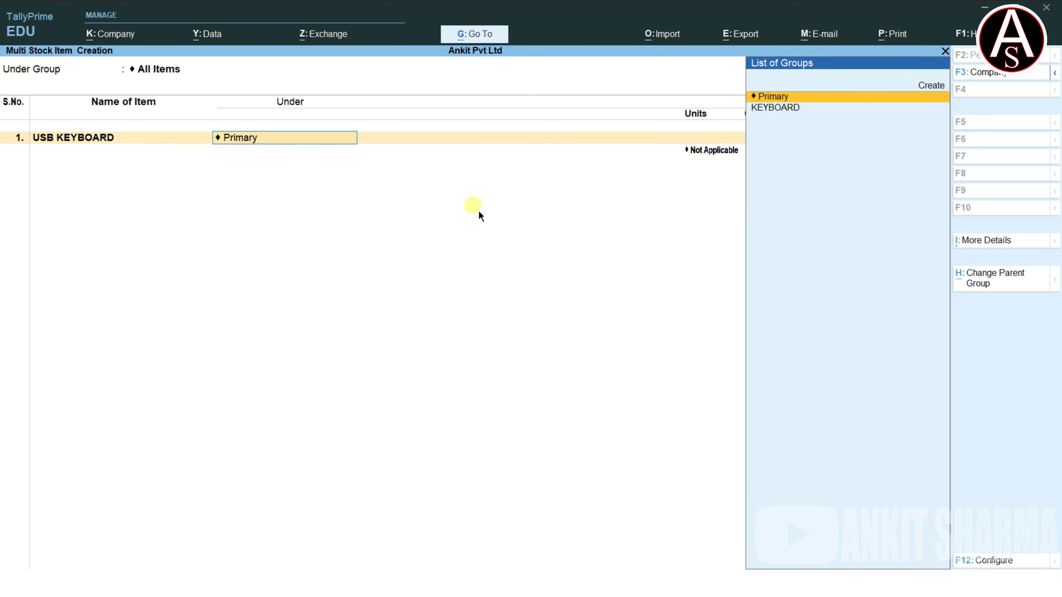
key("Down")
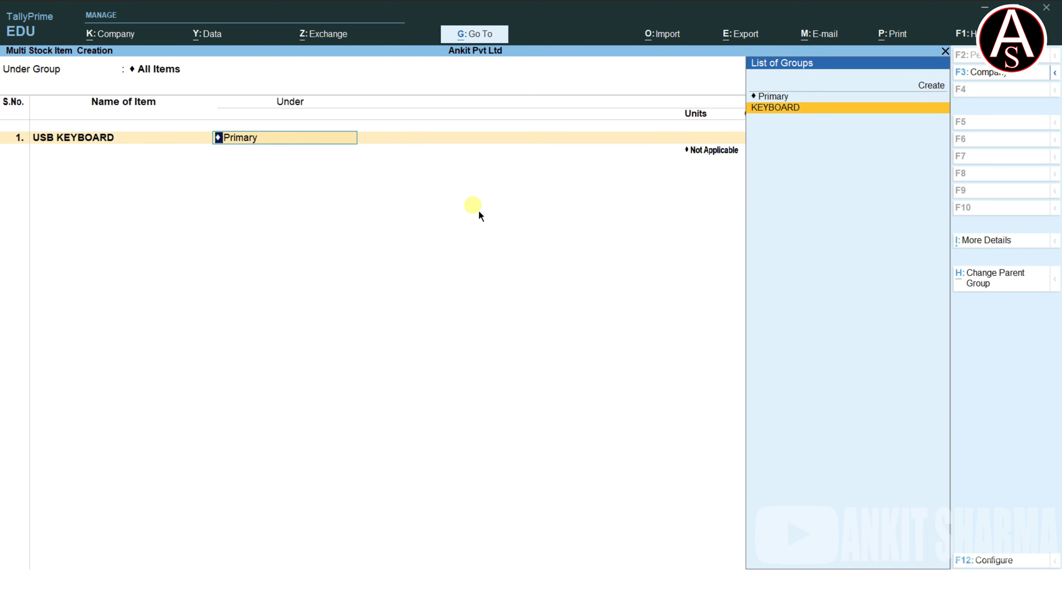
key("Return")
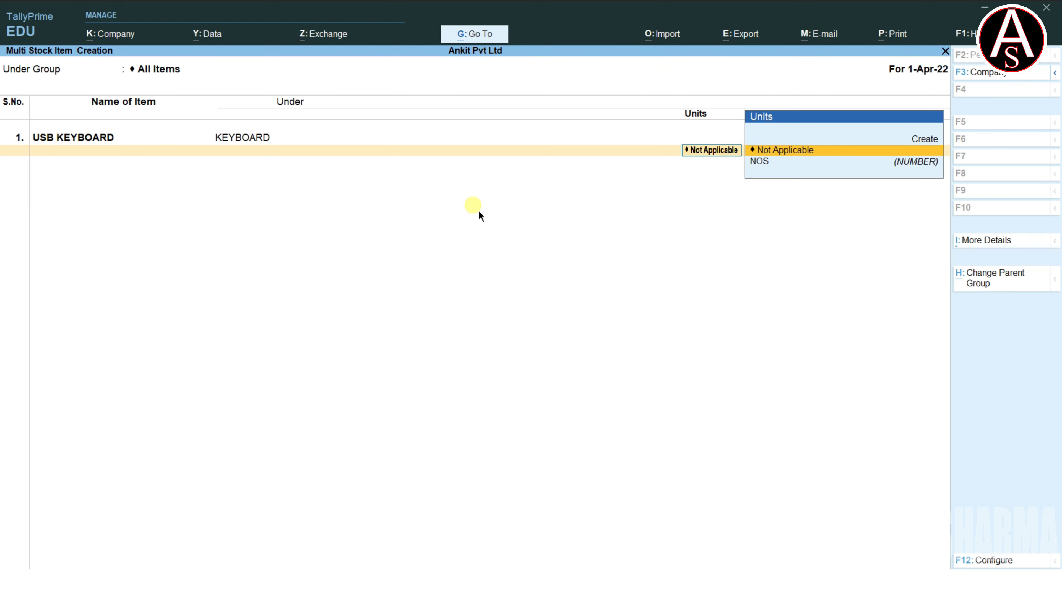
Step: Configure the item creation form to show stock category details without skipping the Category column
key("F12")
key("Return")
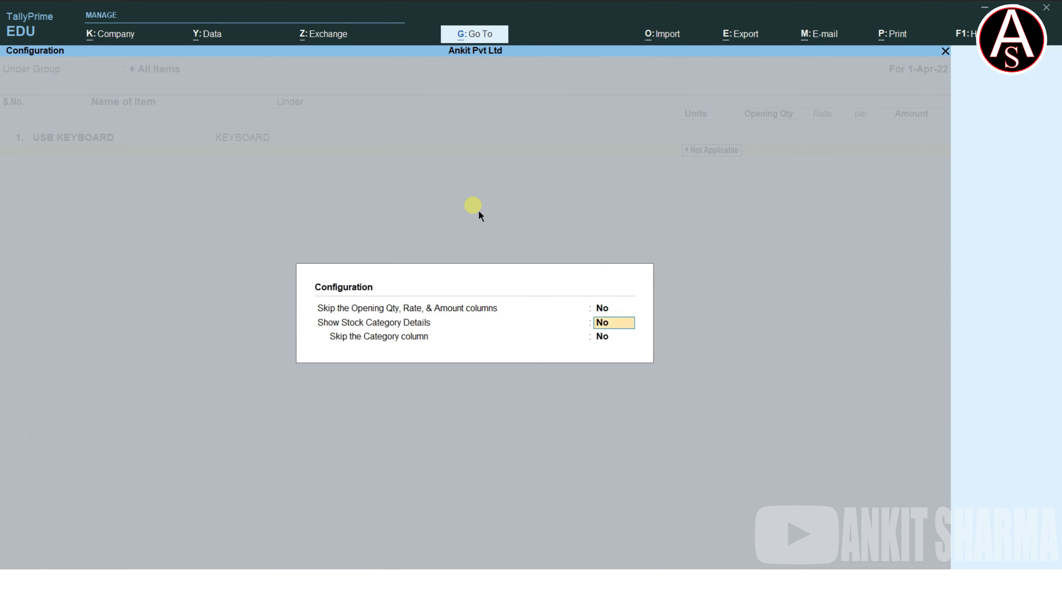
type("Y")
key("Return")
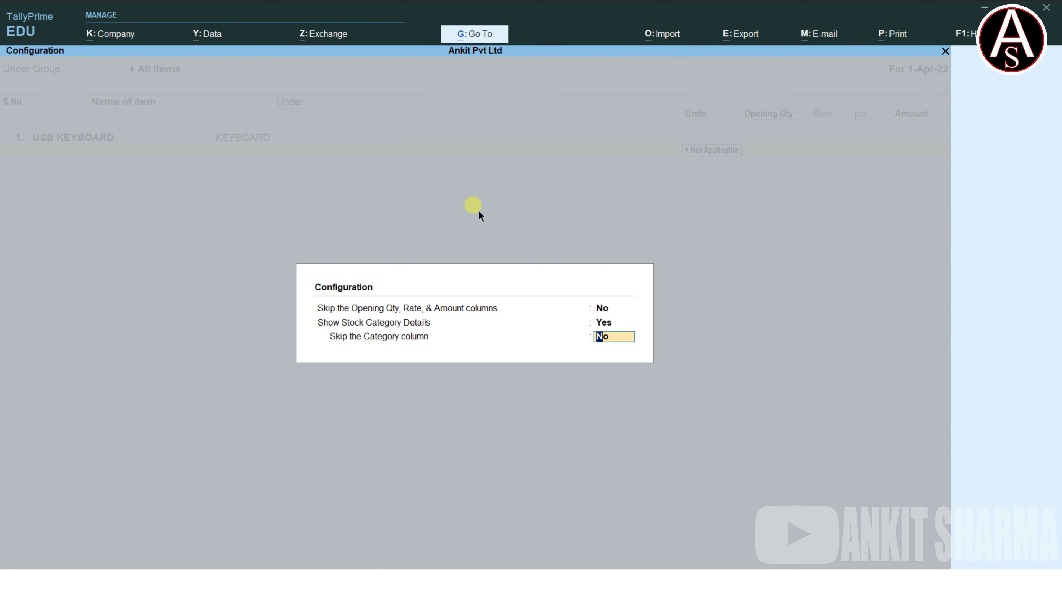
key("ctrl+a")
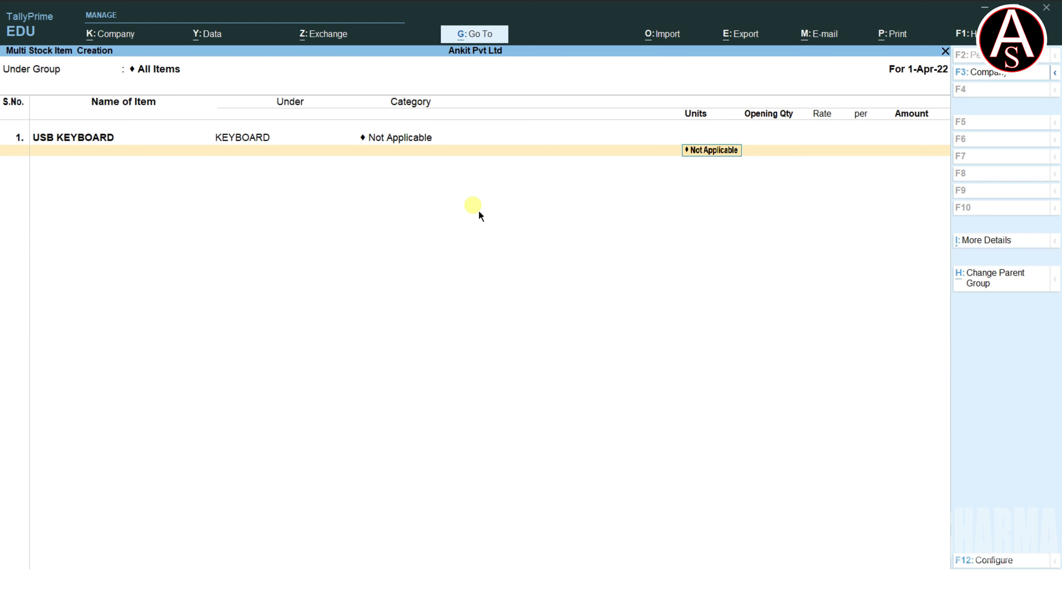
Step: Go back to the category of USB KEYBOARD and create a new stock category named DELL for it
key("BackSpace")
key("BackSpace")
key("BackSpace")
key("BackSpace")
key("BackSpace")
key("BackSpace")
key("BackSpace")
key("BackSpace")
key("BackSpace")
key("BackSpace")
key("BackSpace")
key("BackSpace")
key("BackSpace")
key("BackSpace")
key("BackSpace")
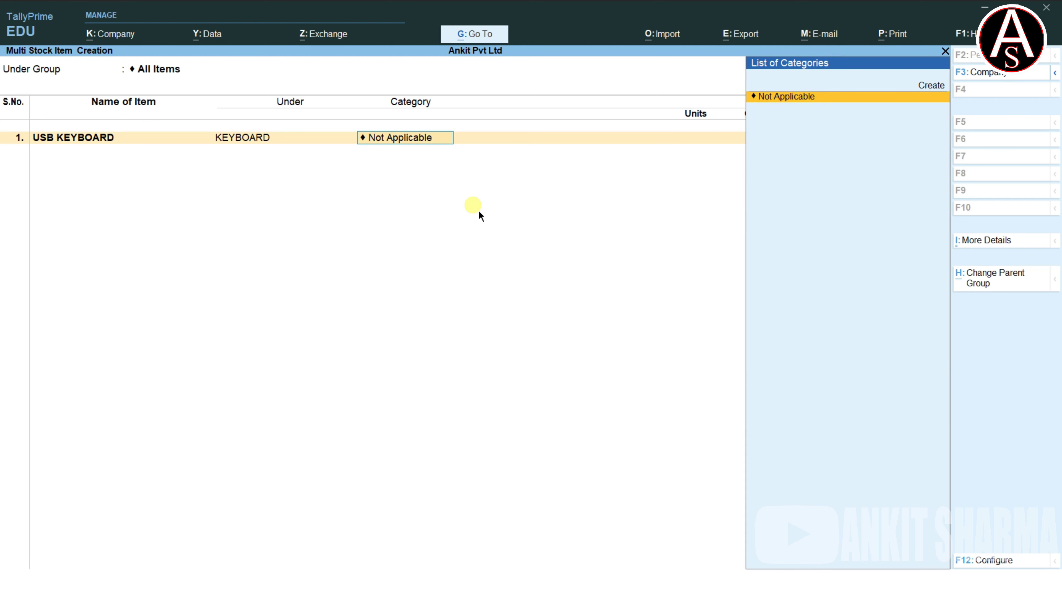
key("Up")
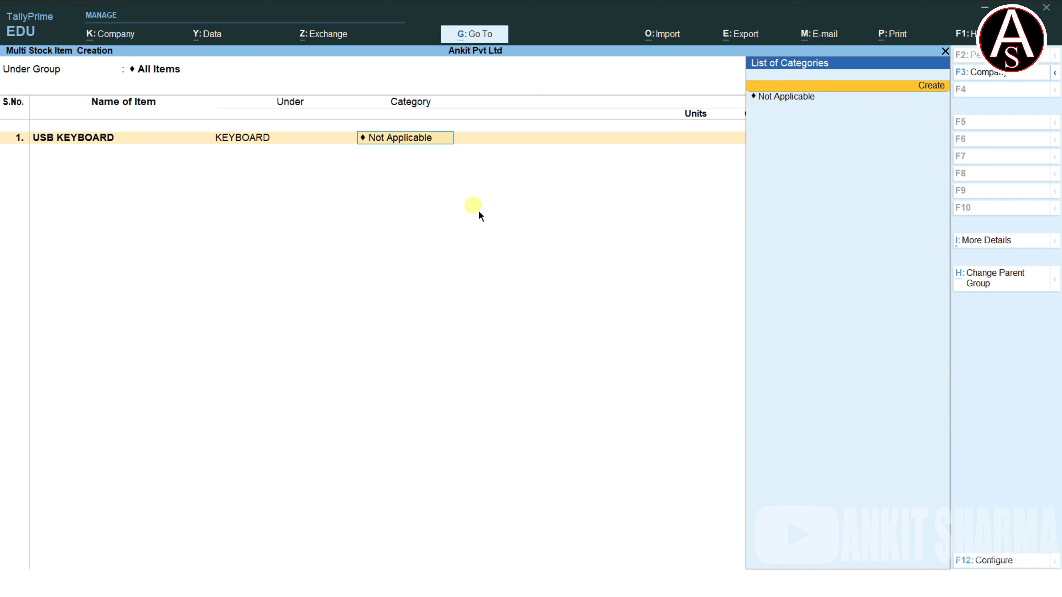
key("Return")
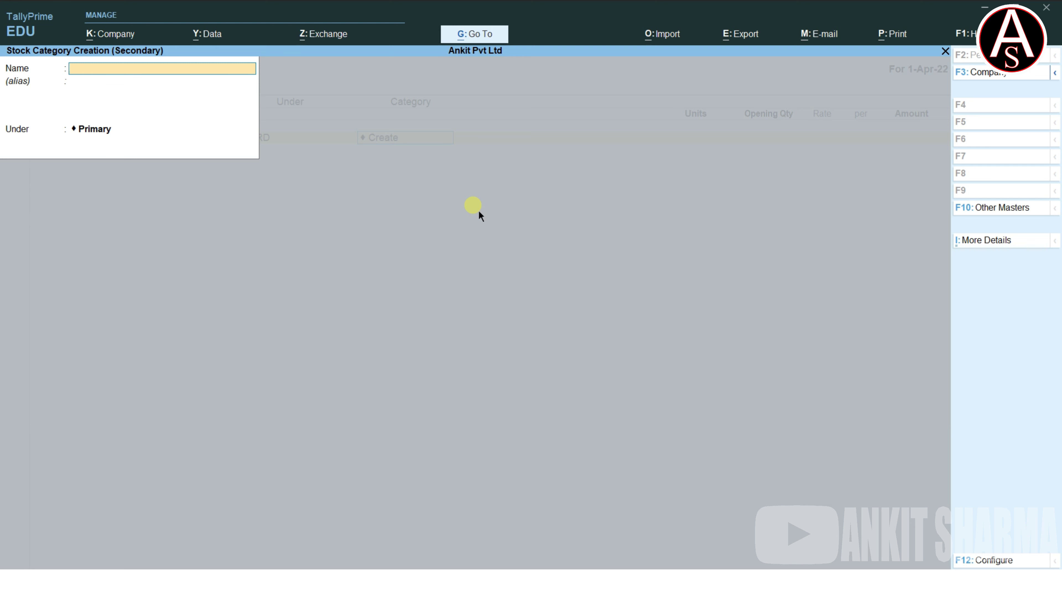
type("DELL")
key("ctrl")
key("ctrl+a")
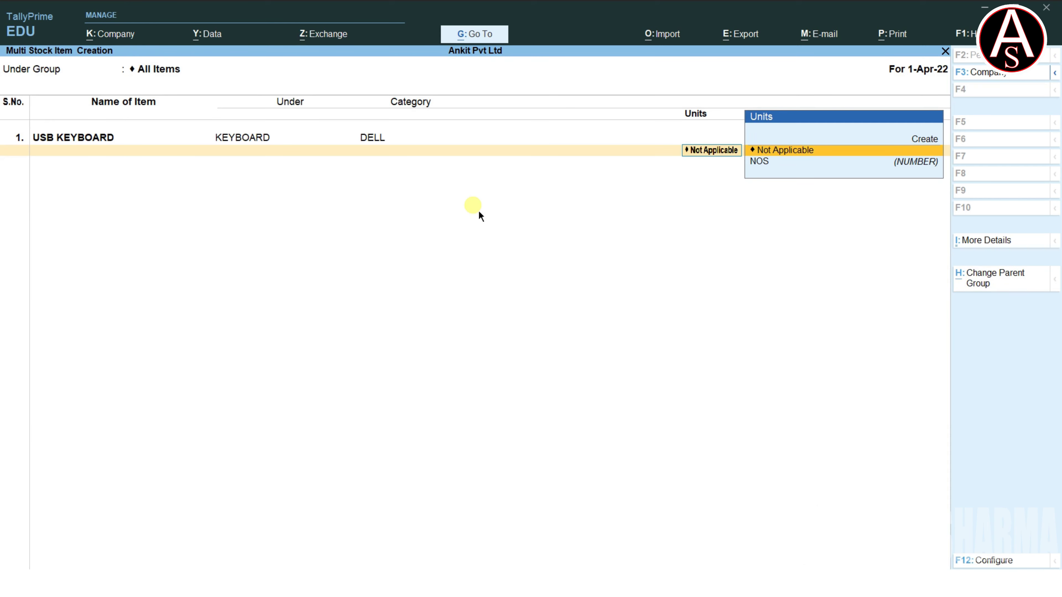
Step: Set the unit of USB KEYBOARD to NOS and its opening quantity to 20
key("Down")
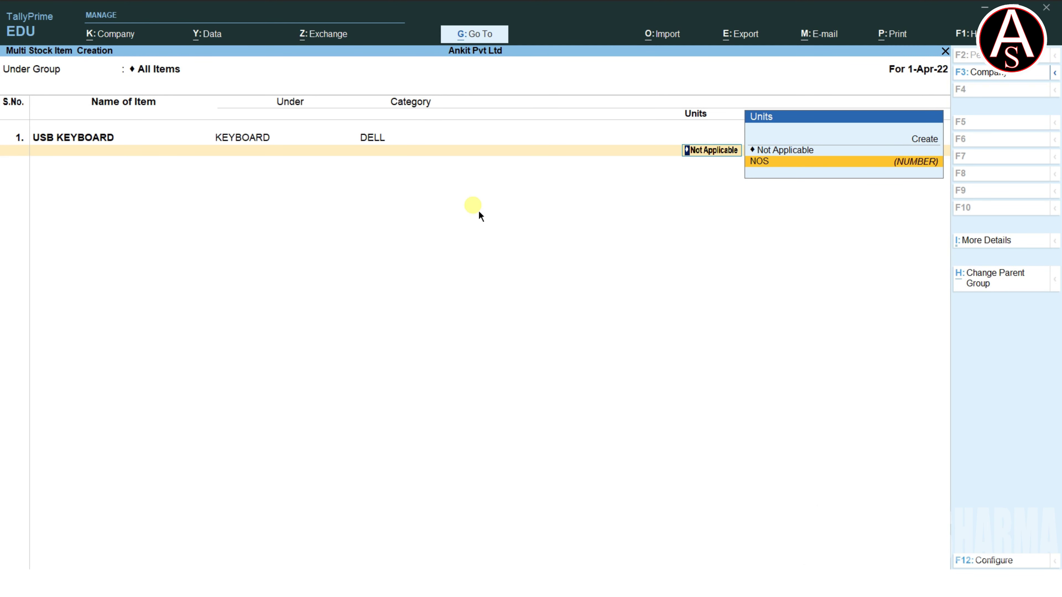
key("Return")
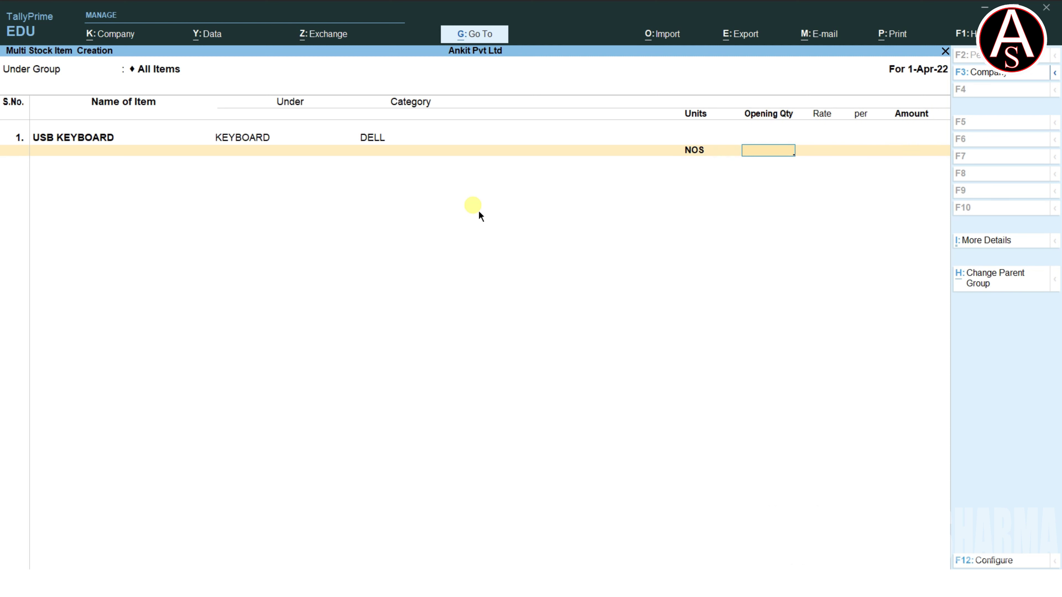
type("20")
key("Return")
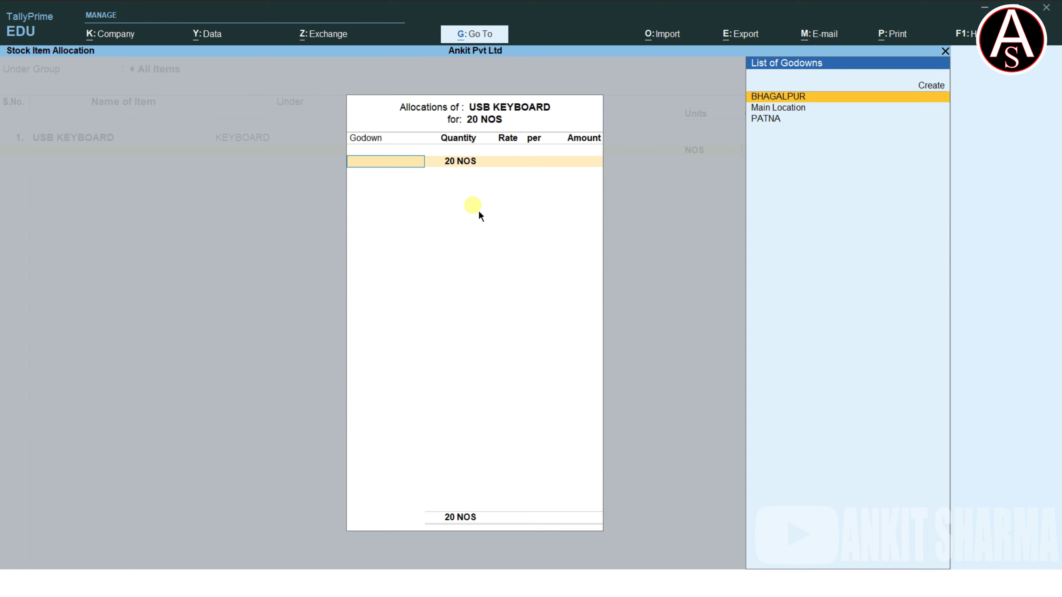
Step: Check the godown in the prepared table and allocate the 20 USB KEYBOARD units to BHAGALPUR at a rate of 350 per NOS
key("alt+Tab")
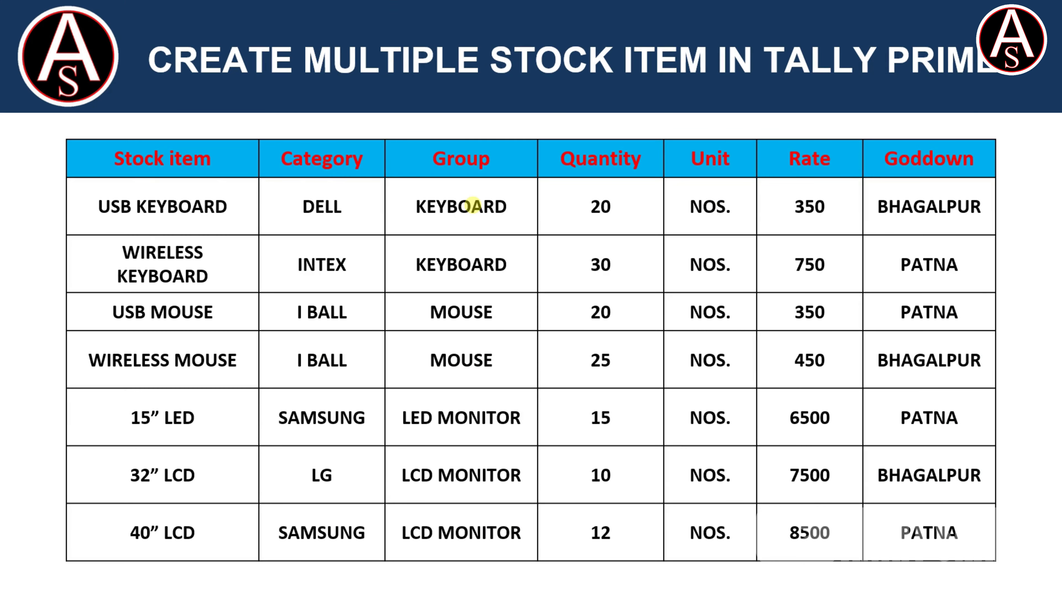
key("alt+Tab")
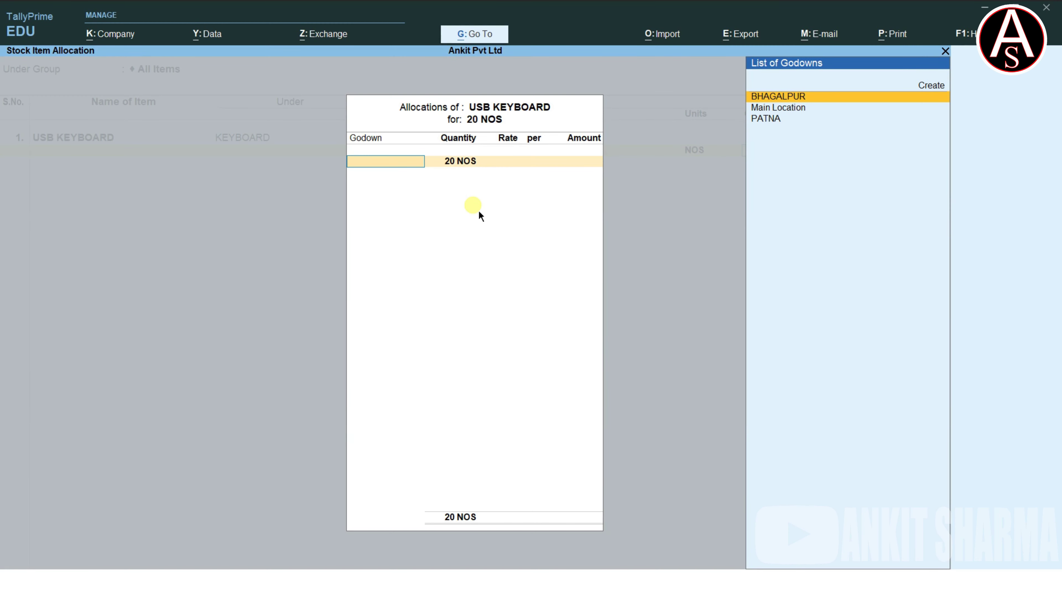
key("Return")
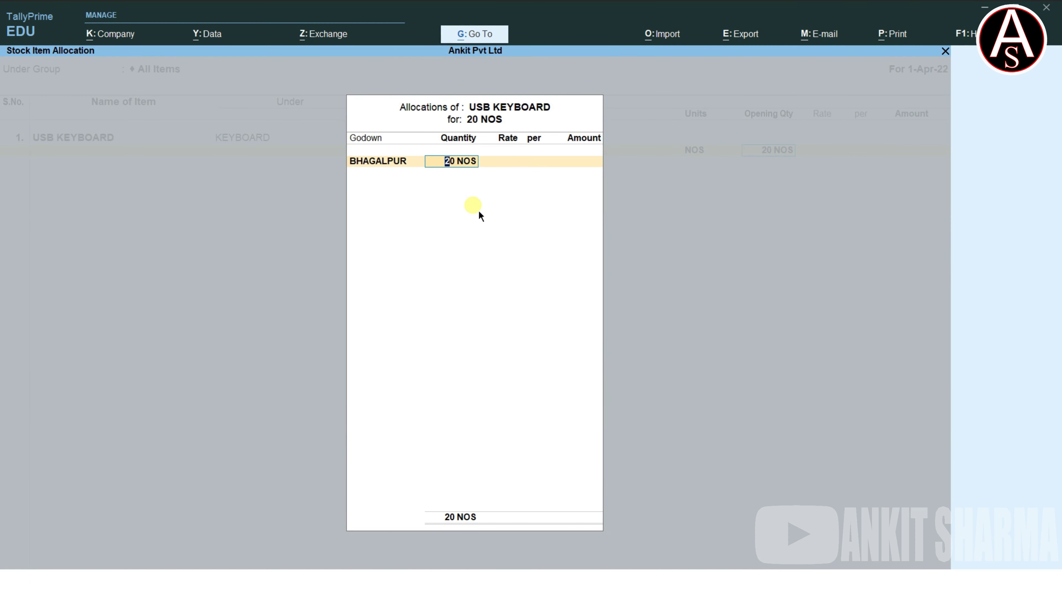
key("Return")
type("350")
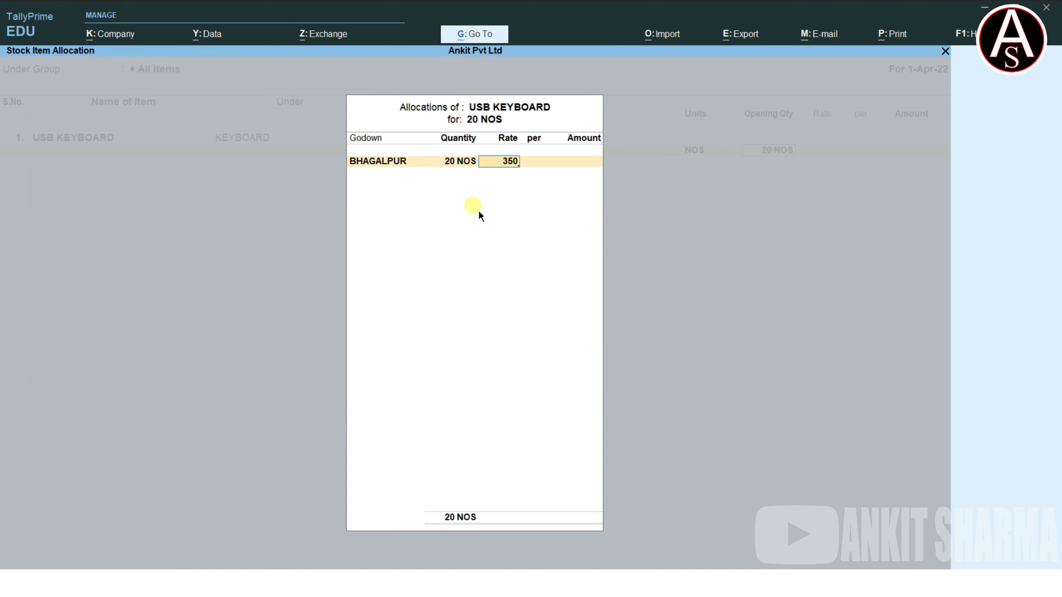
key("Return")
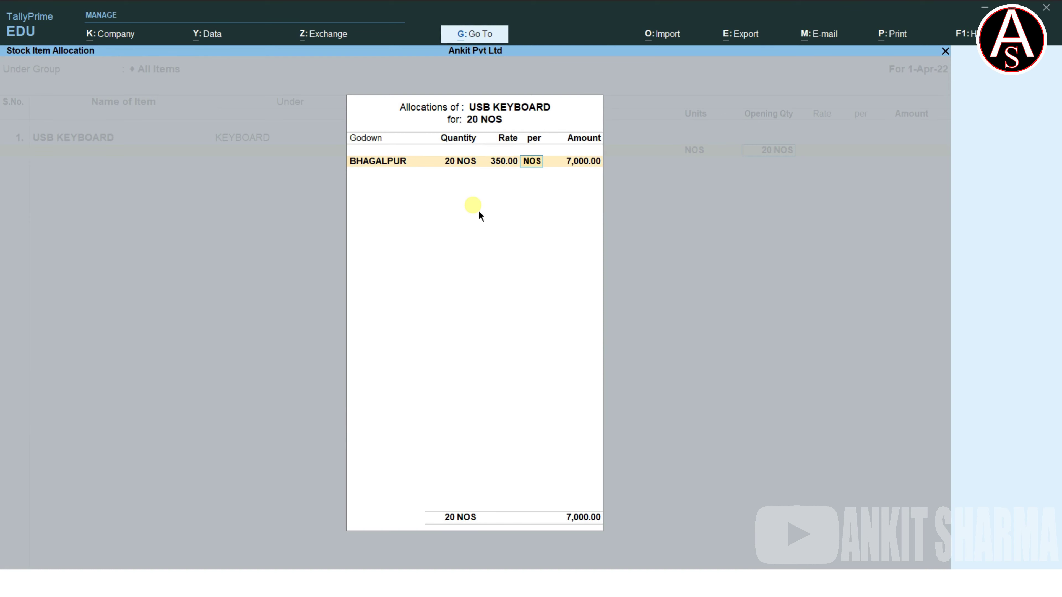
key("Return")
key("Return")
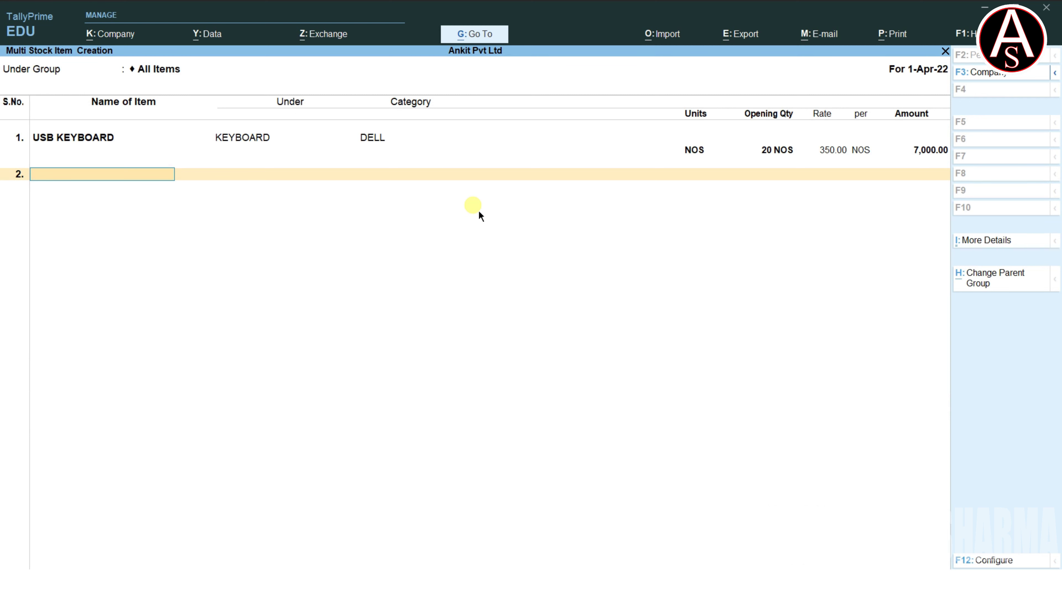
Step: Enter WIRELESS KEYBOARD as the second item and place it under the KEYBOARD group
type("WIRELESS KEYBOARD")
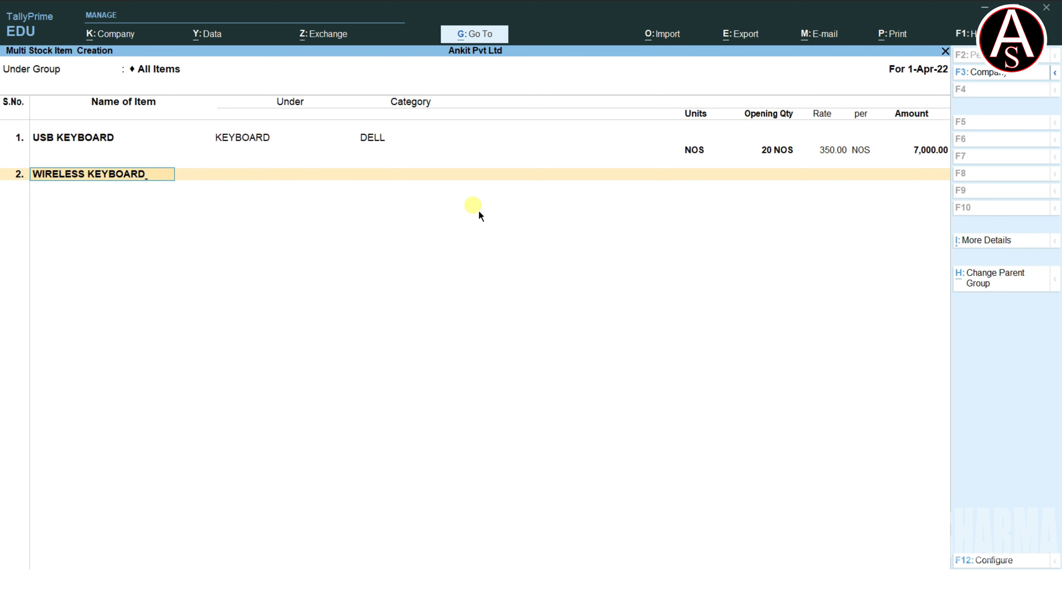
key("Return")
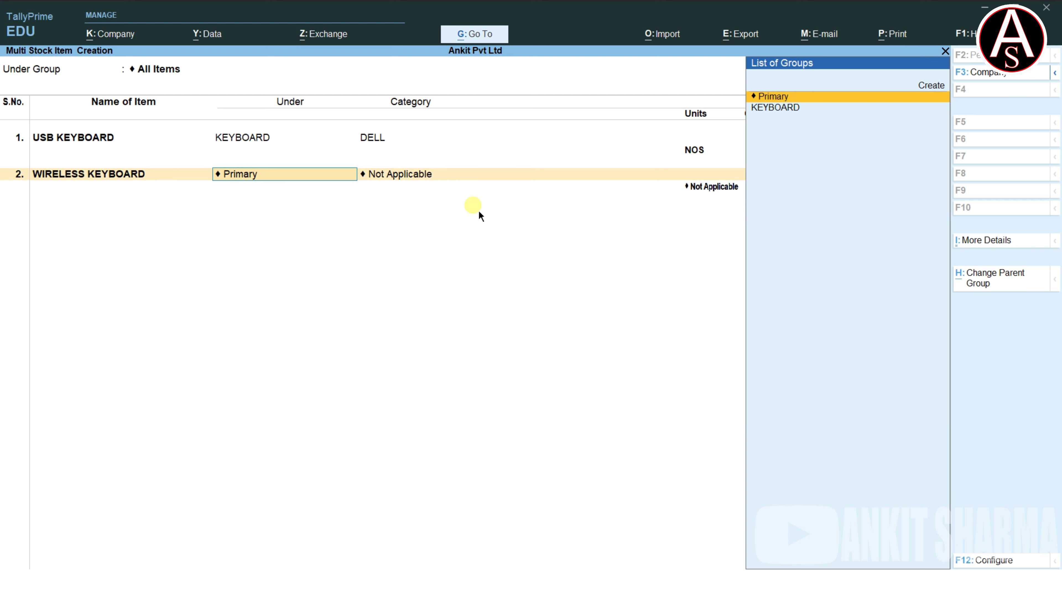
key("Down")
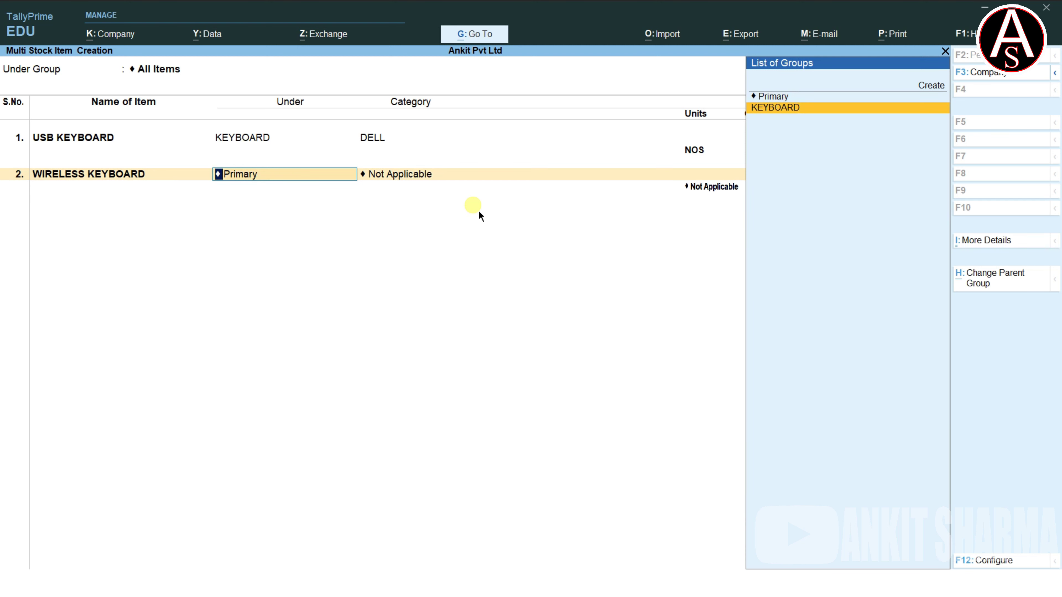
key("Return")
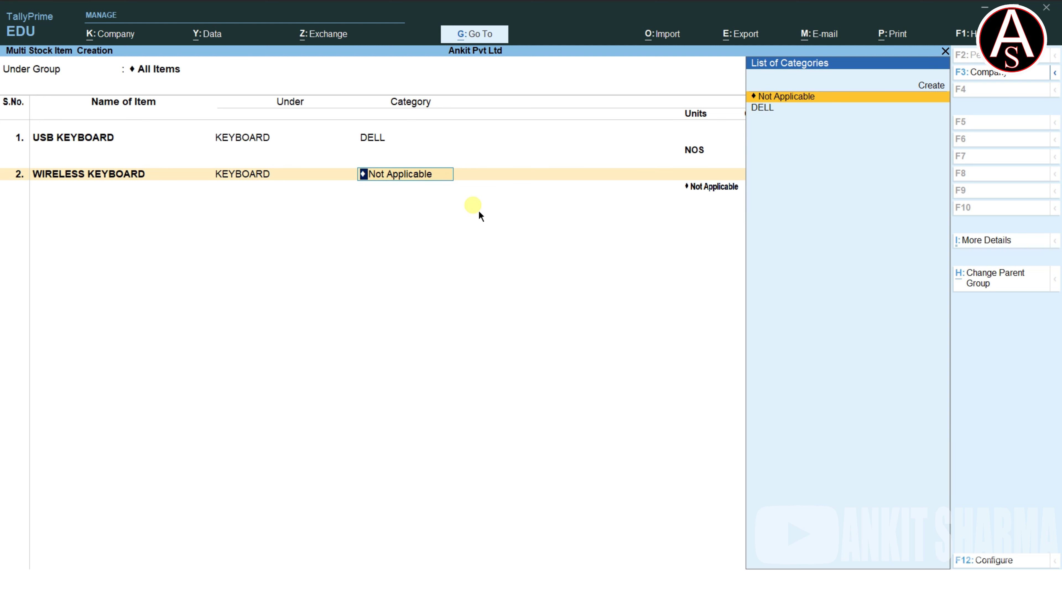
Step: Create a new stock category named INTEX for WIRELESS KEYBOARD
key("alt+c")
type("I")
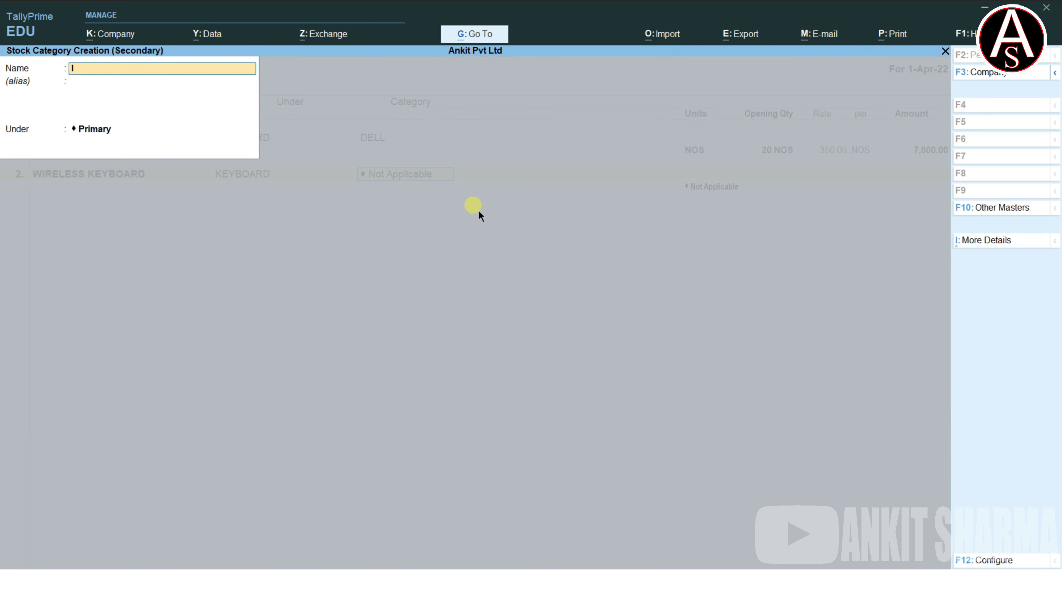
type("NTEX")
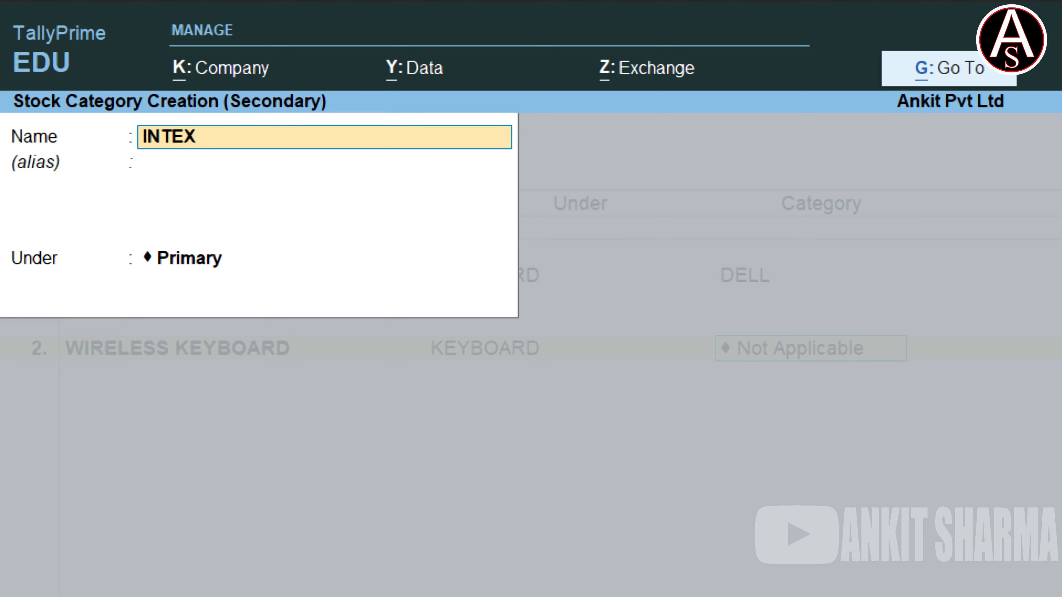
key("ctrl")
key("ctrl+a")
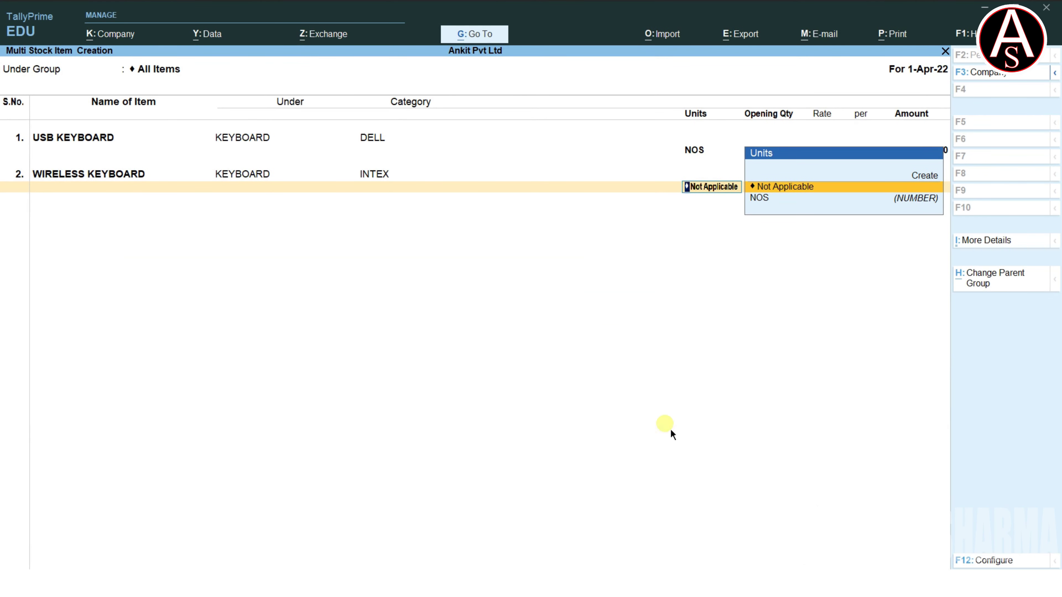
Step: Set the unit of WIRELESS KEYBOARD to NOS and, after checking the prepared table, its opening quantity to 30
key("Down")
key("Return")
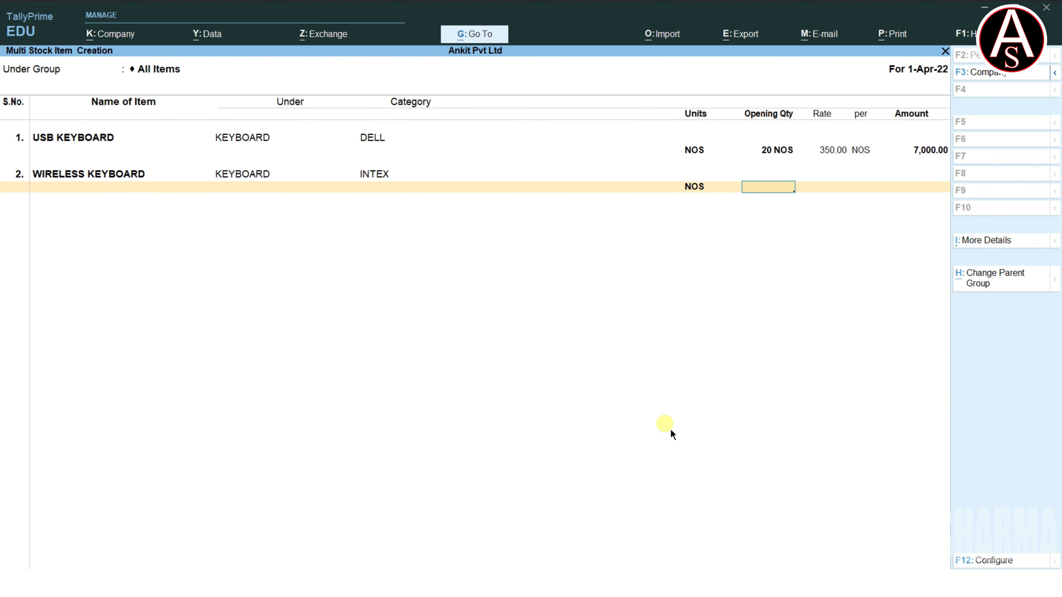
key("alt+Tab")
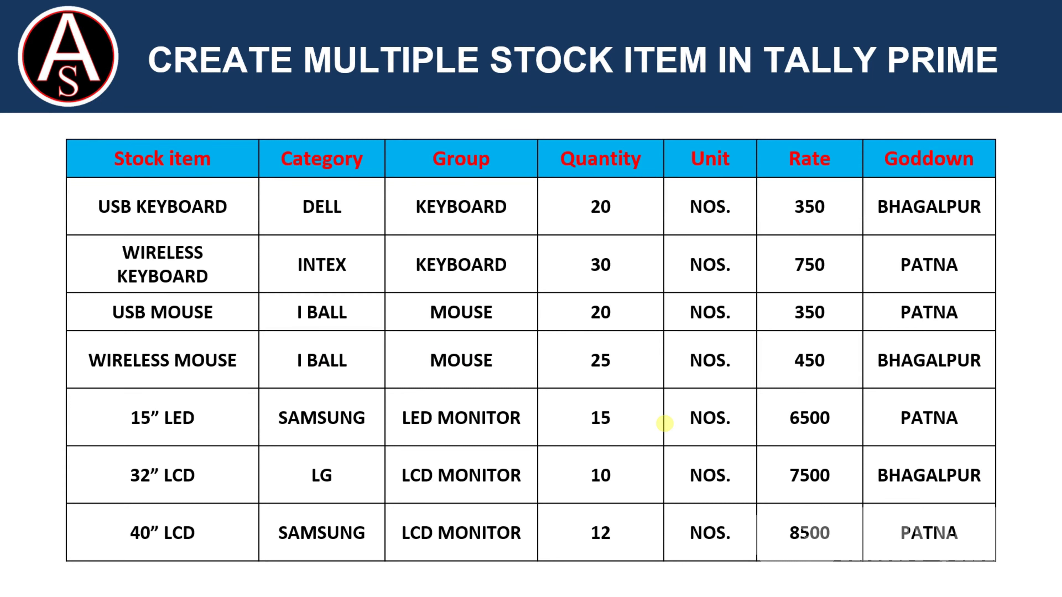
key("alt+Tab")
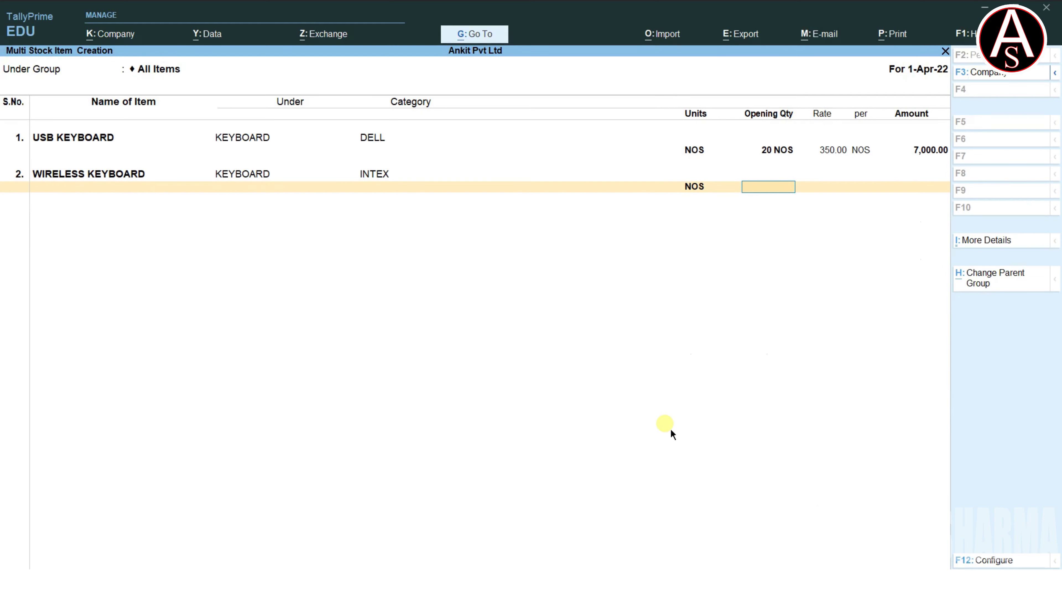
type("30")
key("Return")
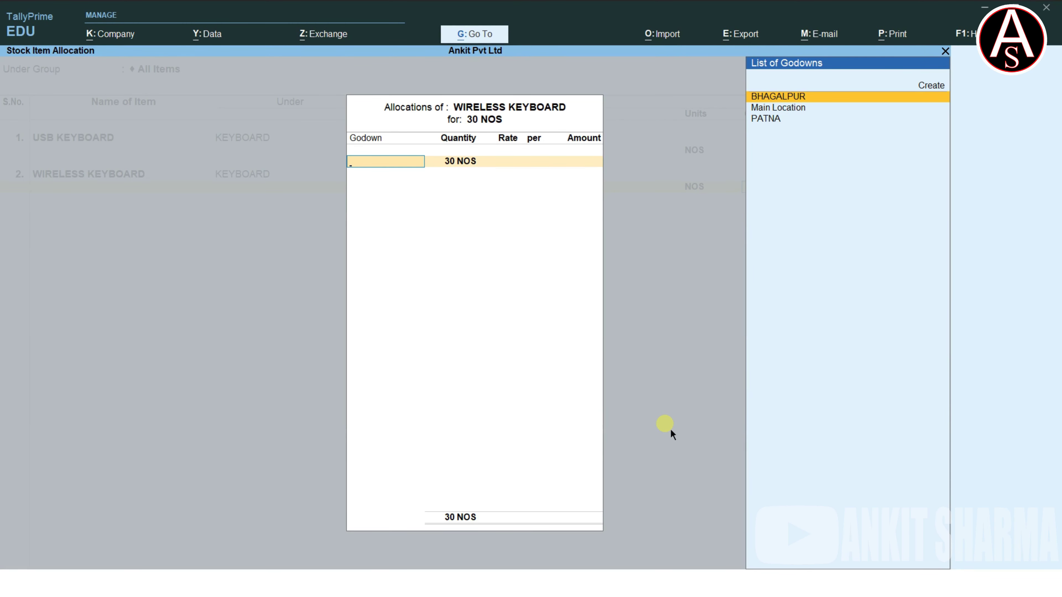
Step: Allocate the 30 WIRELESS KEYBOARD units to the PATNA godown at a rate of 750 per NOS
key("Down")
key("Down")
key("Return")
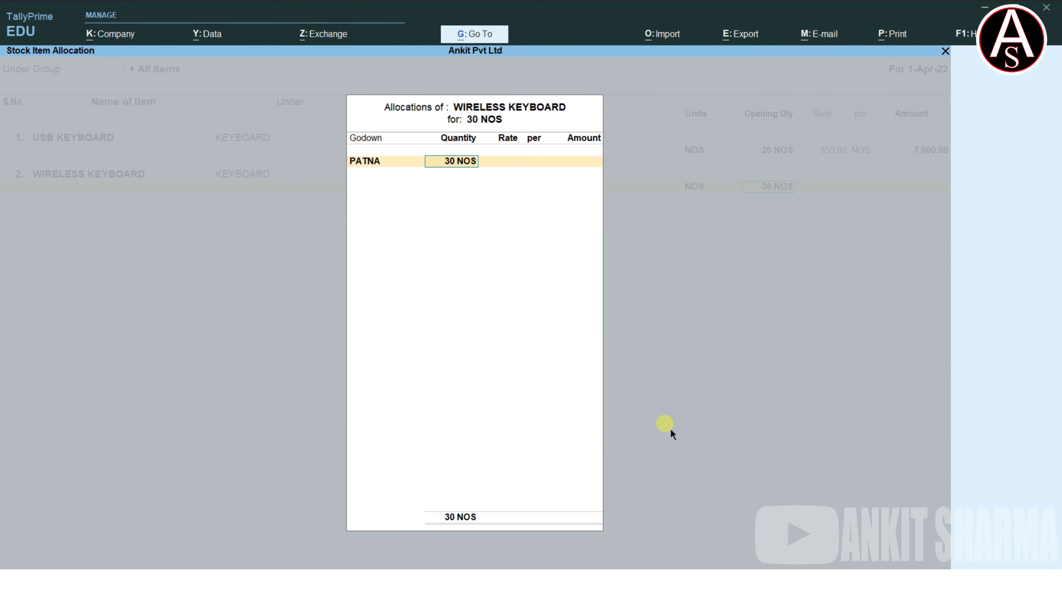
key("Return")
type("750")
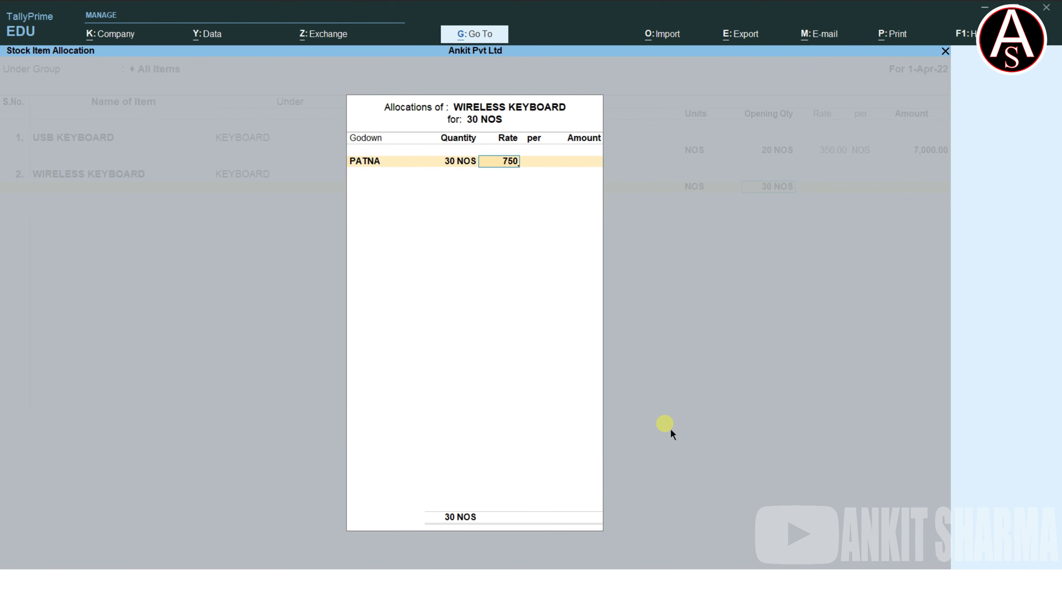
key("Return")
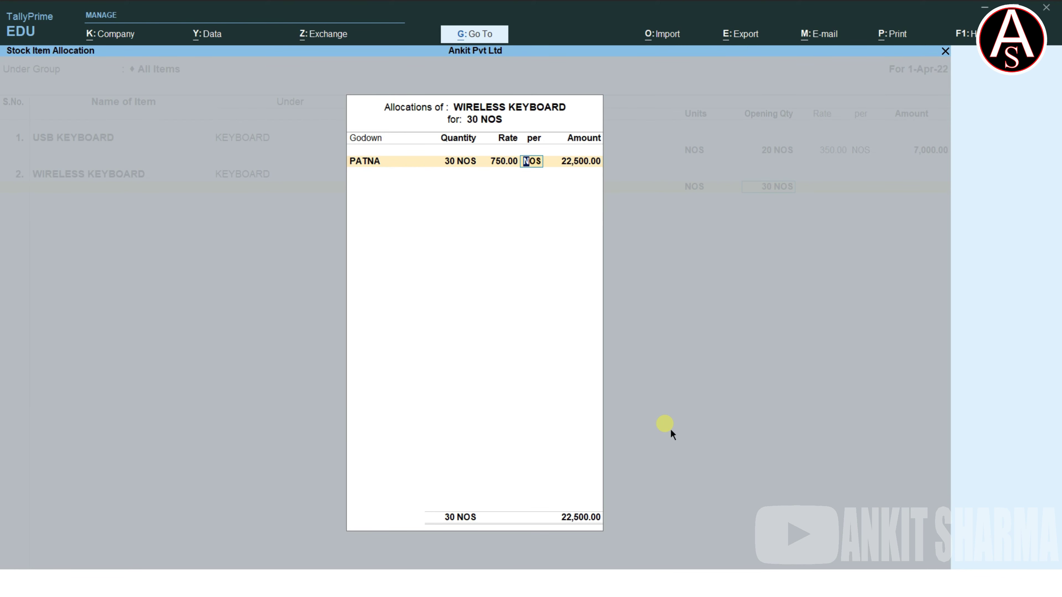
key("Return")
key("Return")
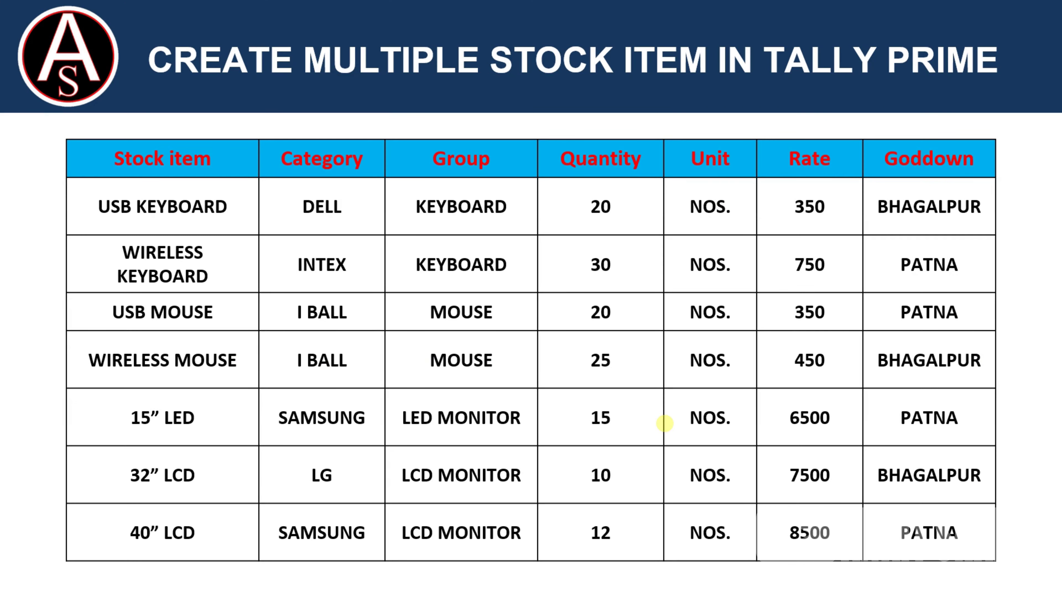
Step: Return from the prepared table to TallyPrime and enter USB MOUSE as the third item's name
key("alt+Tab")
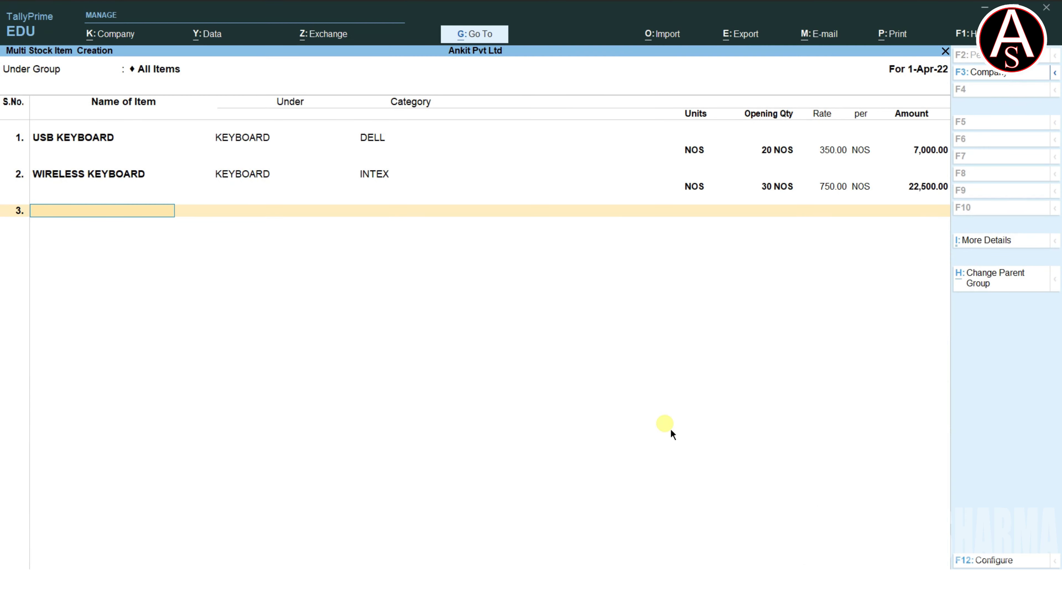
type("USB MOUSE")
key("Return")
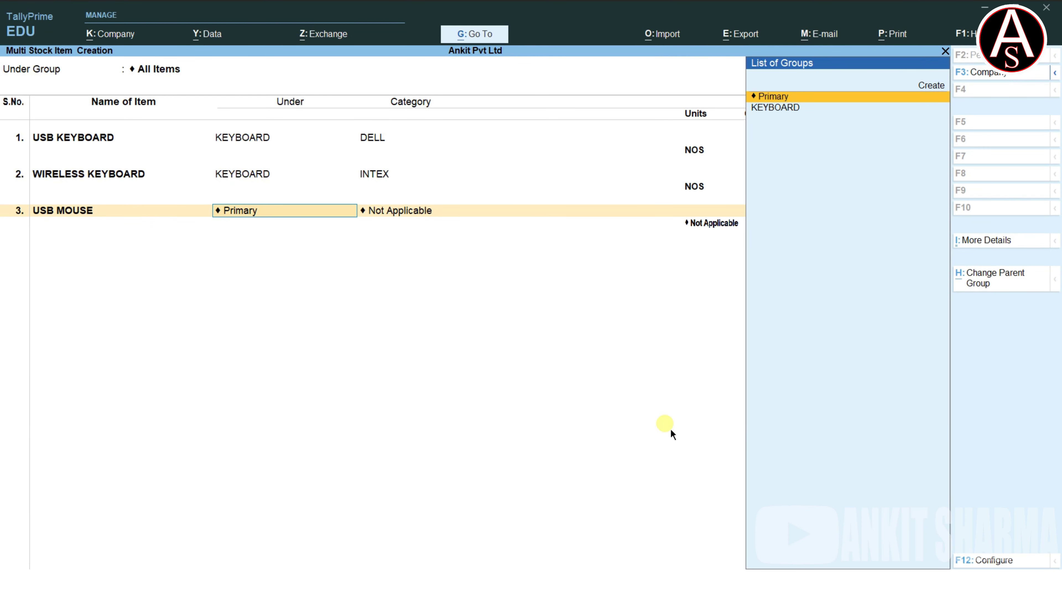
Step: Create a new stock group named MOUSE under Primary for USB MOUSE, with item quantities set to be added
key("Up")
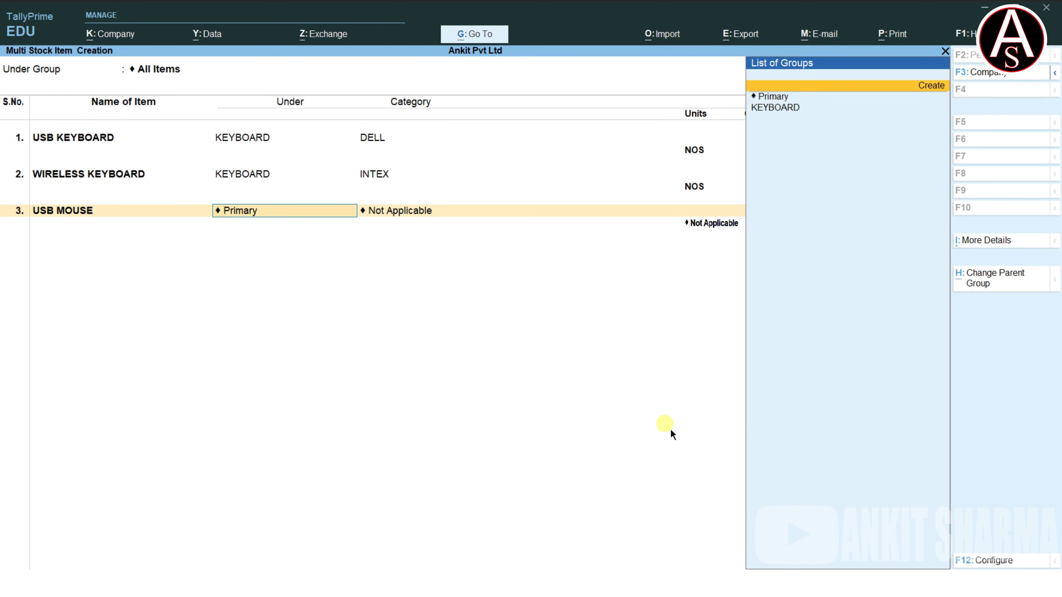
key("Return")
type("MOUSE")
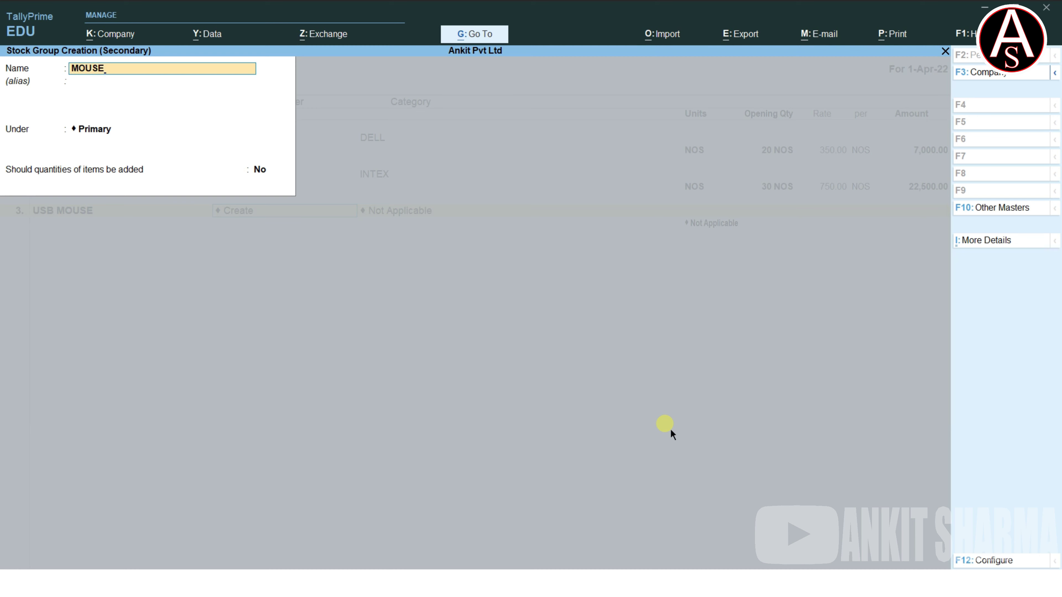
key("Return")
key("Return")
key("Return")
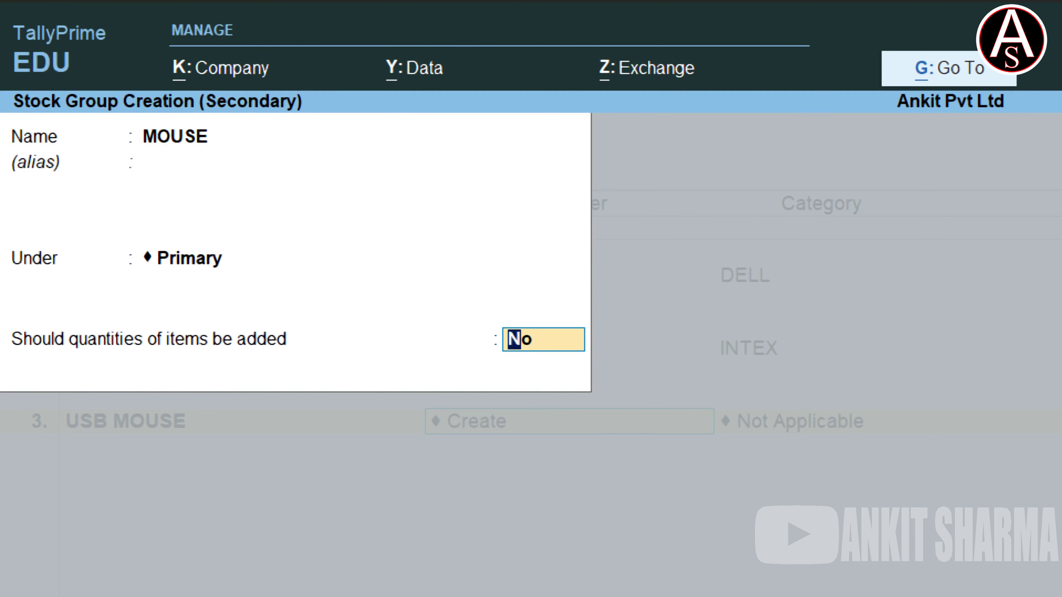
type("YES")
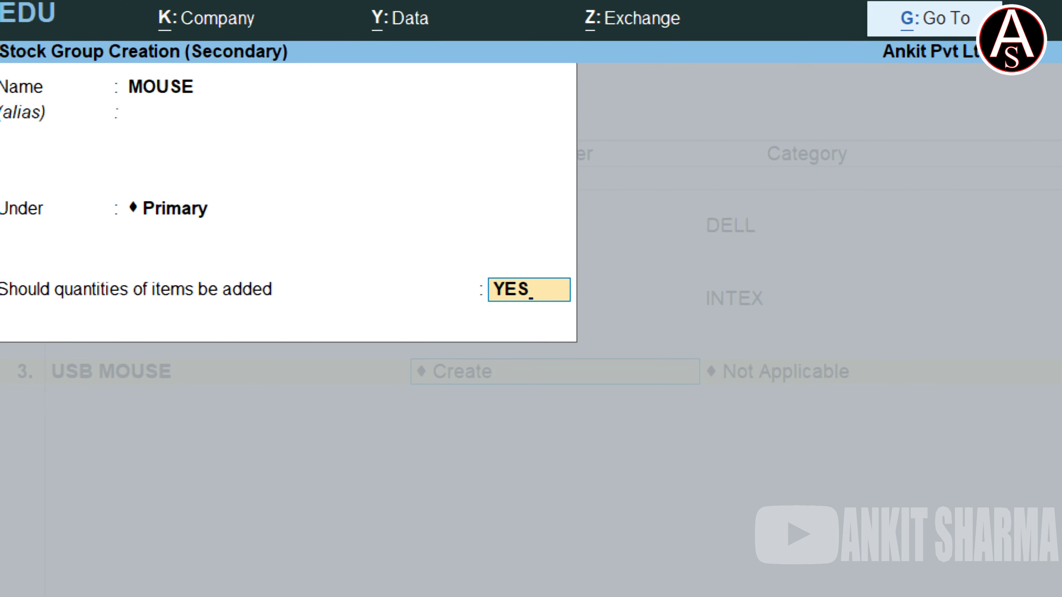
key("Return")
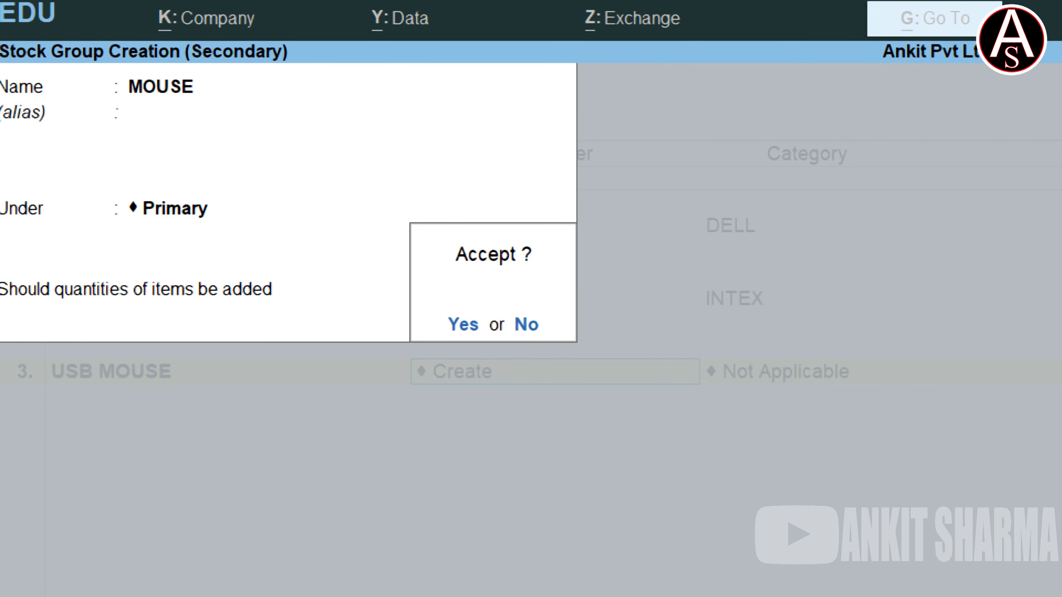
key("Return")
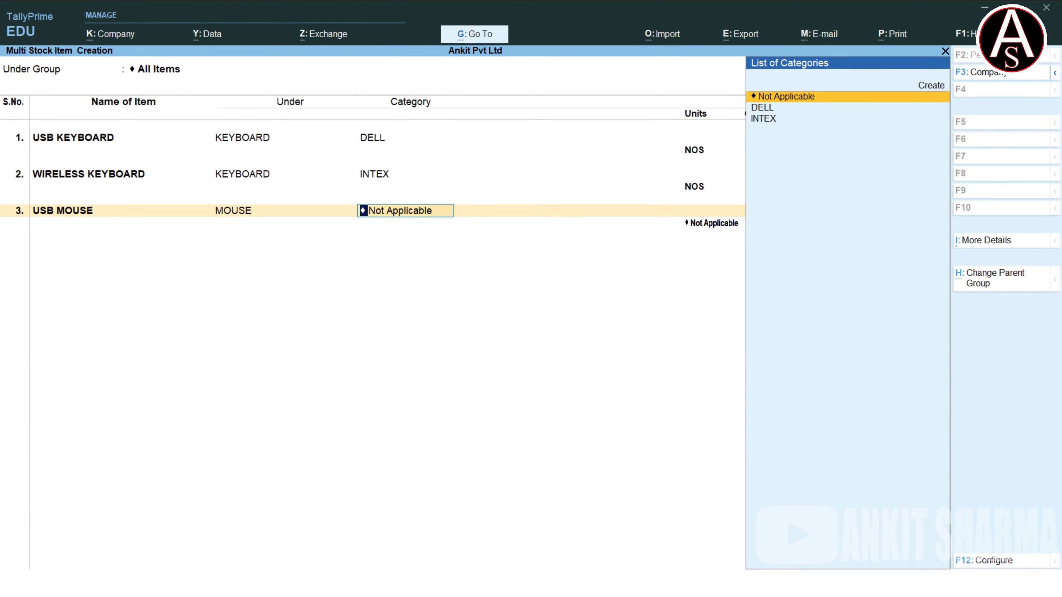
Step: Create a new stock category named I BALL for USB MOUSE
key("BackSpace")
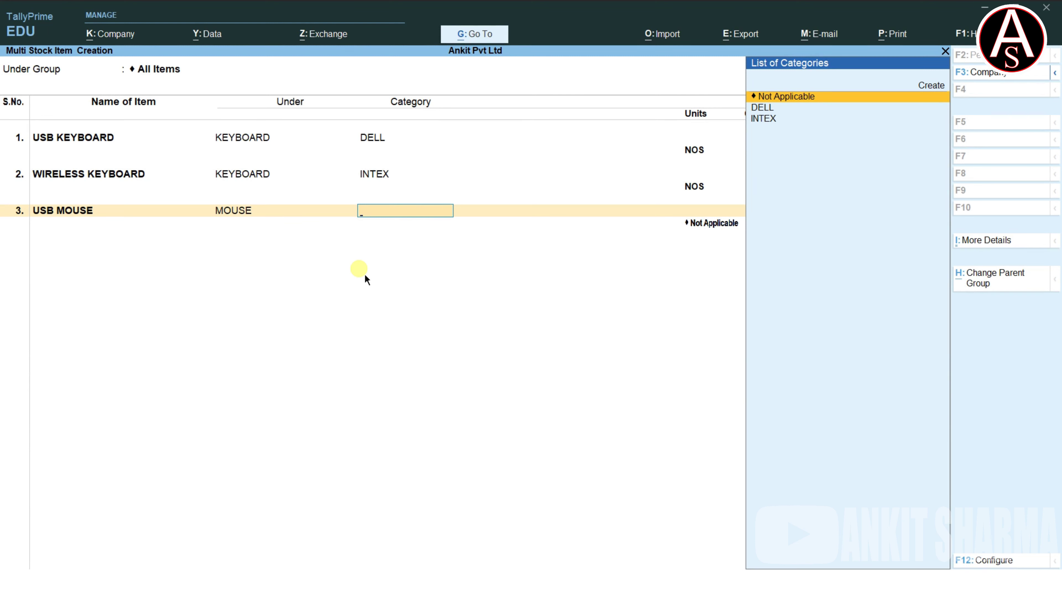
key("Up")
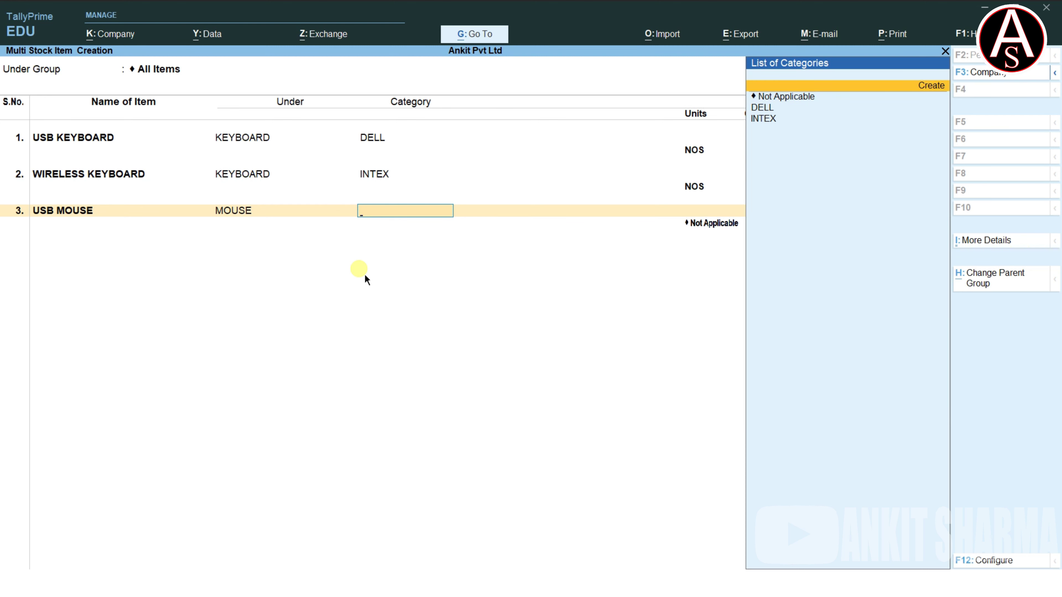
key("Return")
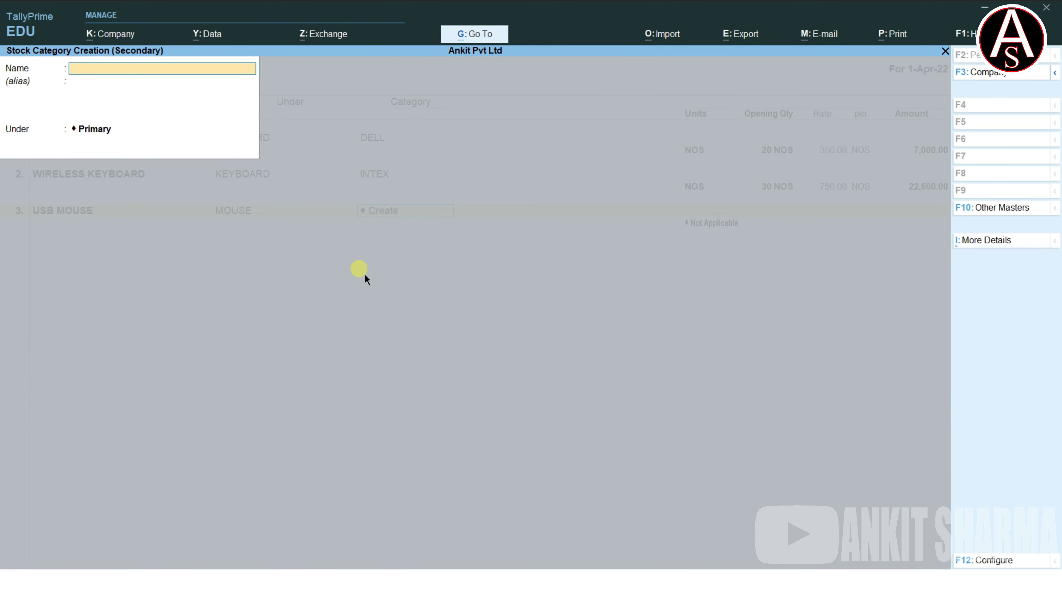
type("I BALL")
key("ctrl")
key("ctrl+a")
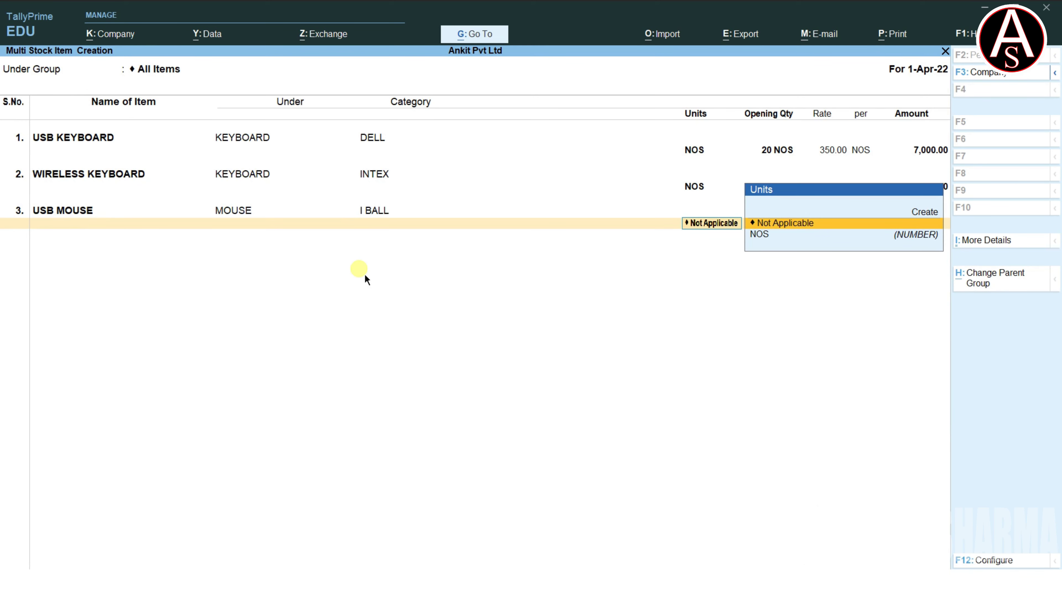
Step: Set the unit of USB MOUSE to NOS and its opening quantity to 20
key("Down")
key("Return")
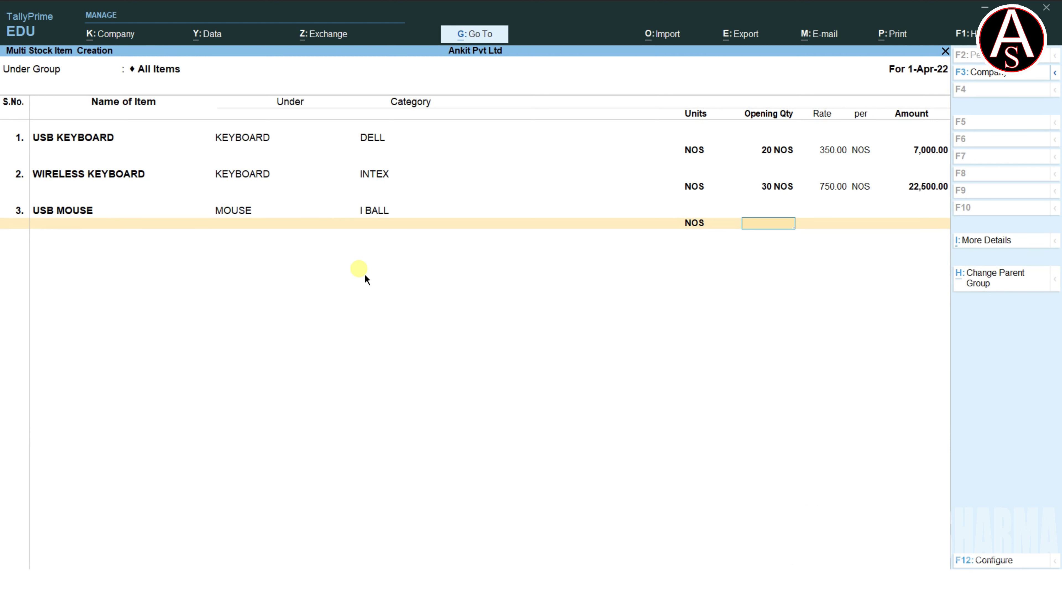
type("20")
key("Return")
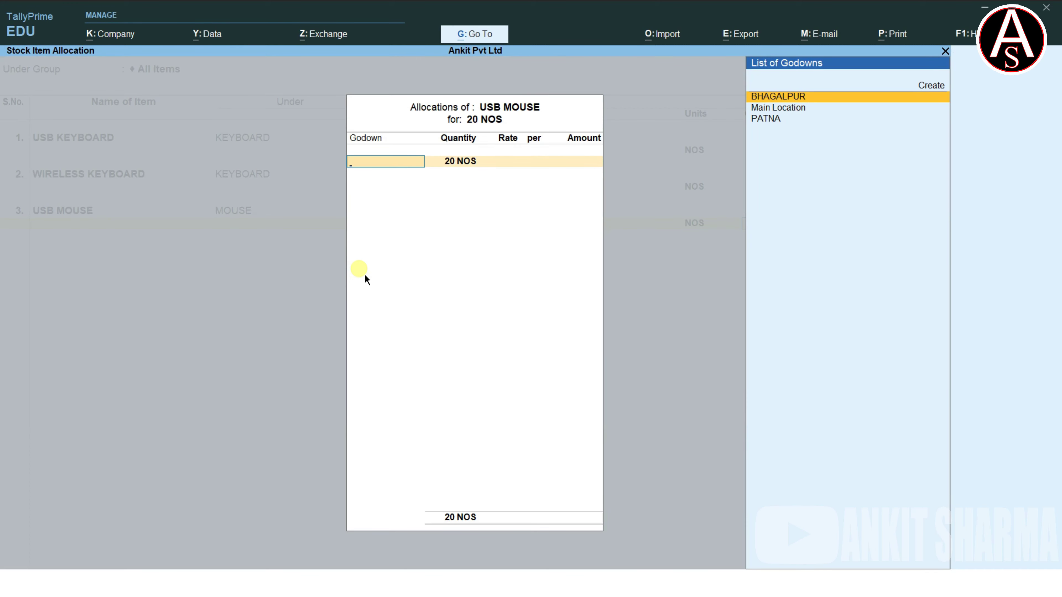
Step: Check the prepared table, then allocate the 20 USB MOUSE units to the PATNA godown at a rate of 350 per NOS
key("alt+Tab")
key("alt+Tab")
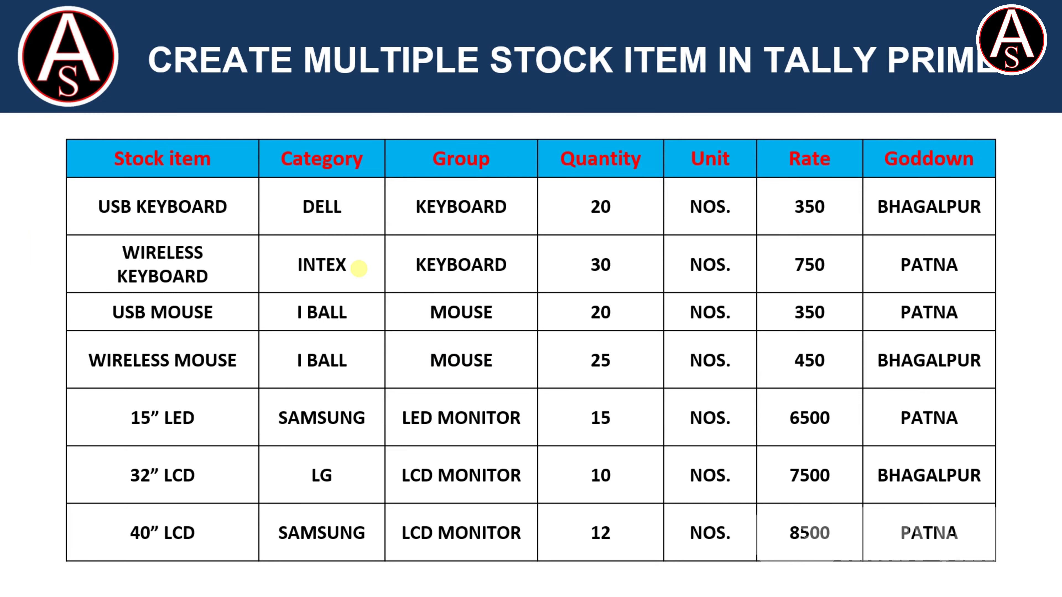
key("alt+Tab")
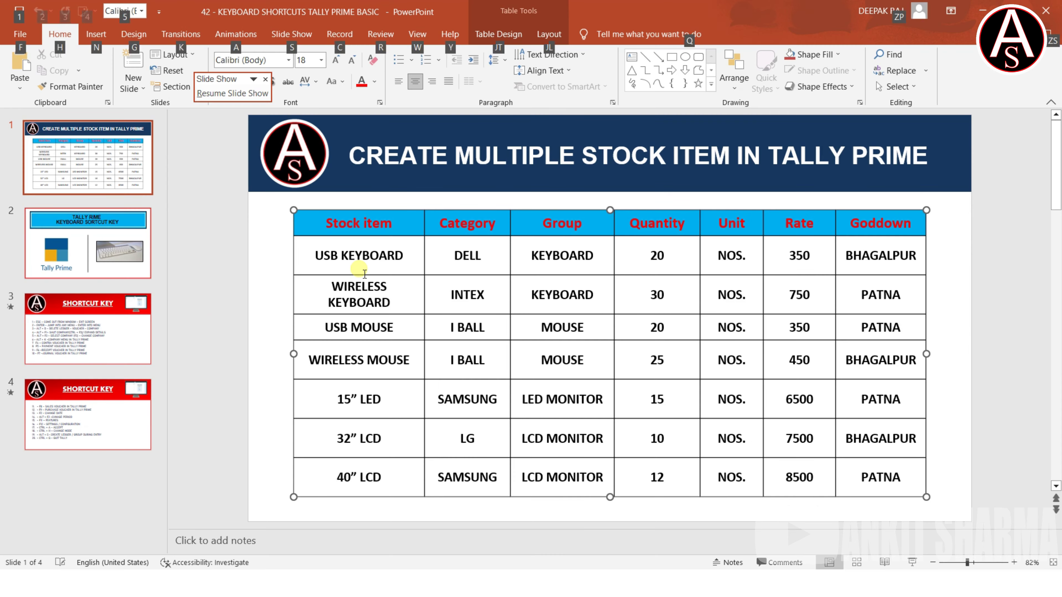
key("alt+Tab")
key("alt+Tab")
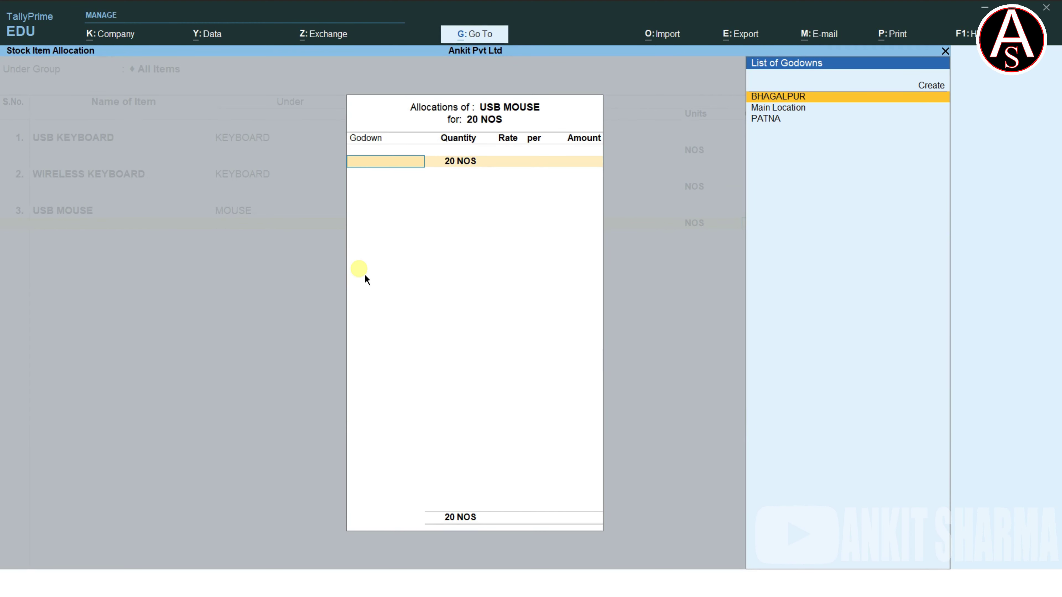
key("Down")
key("Down")
key("Return")
key("Return")
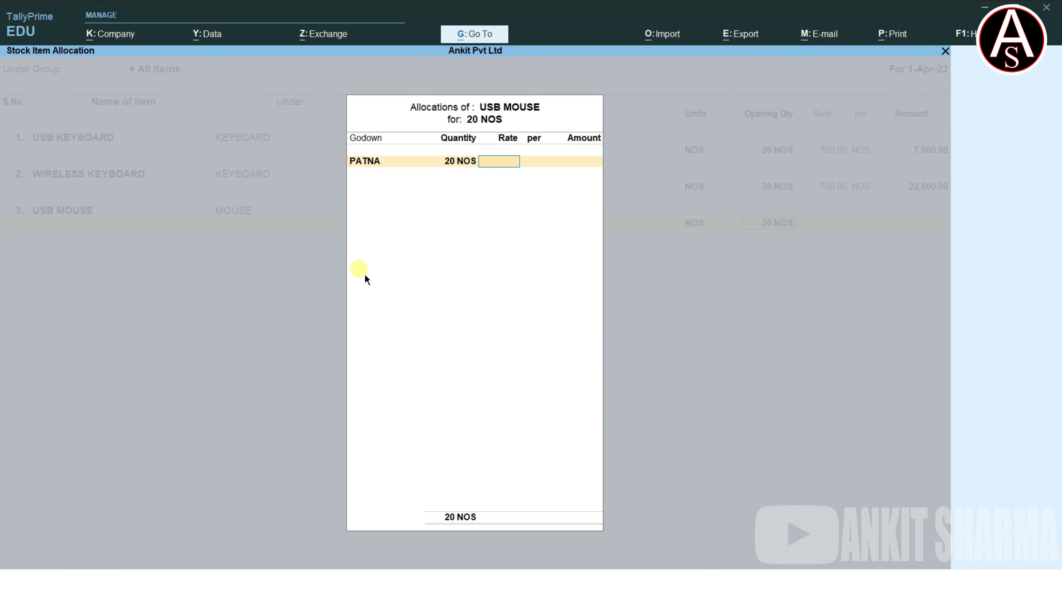
type("350")
key("Return")
key("Return")
key("Return")
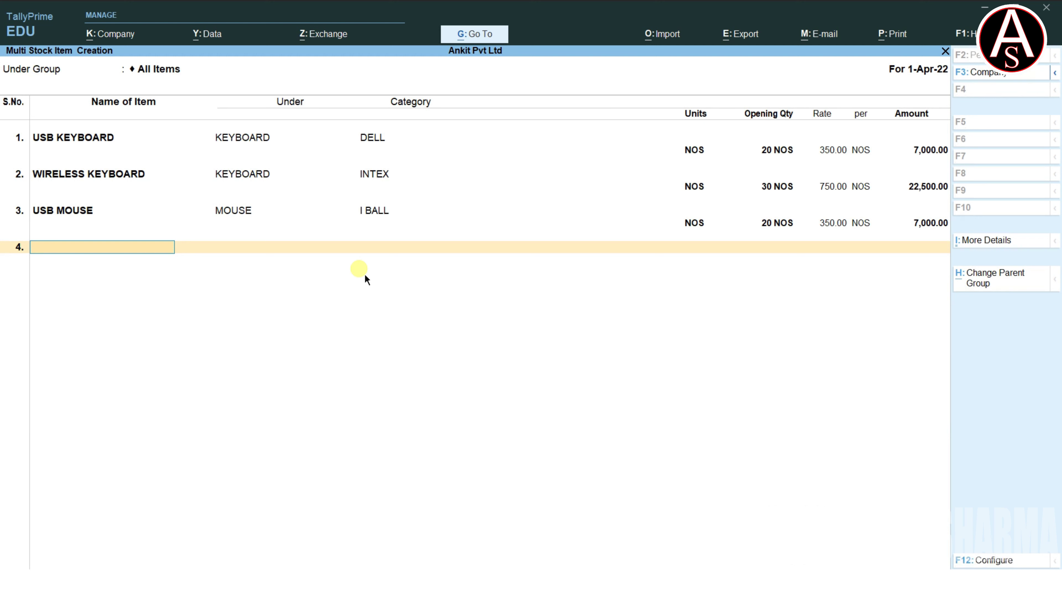
Step: Enter WIRELESS MOUSE as the fourth item, under the MOUSE group with the I BALL category
type("WIRELESS MOUSE")
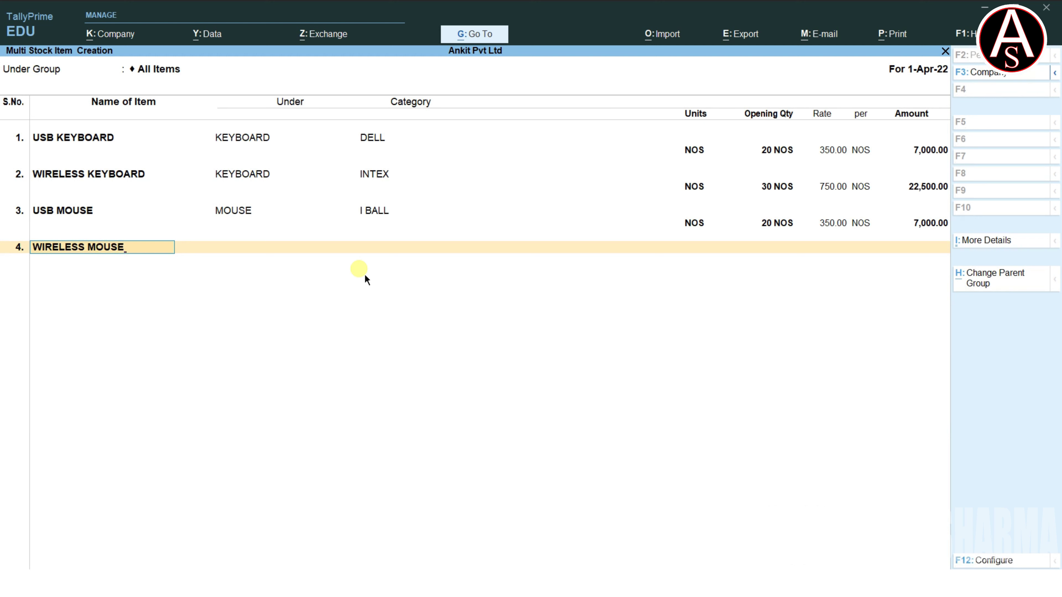
key("Return")
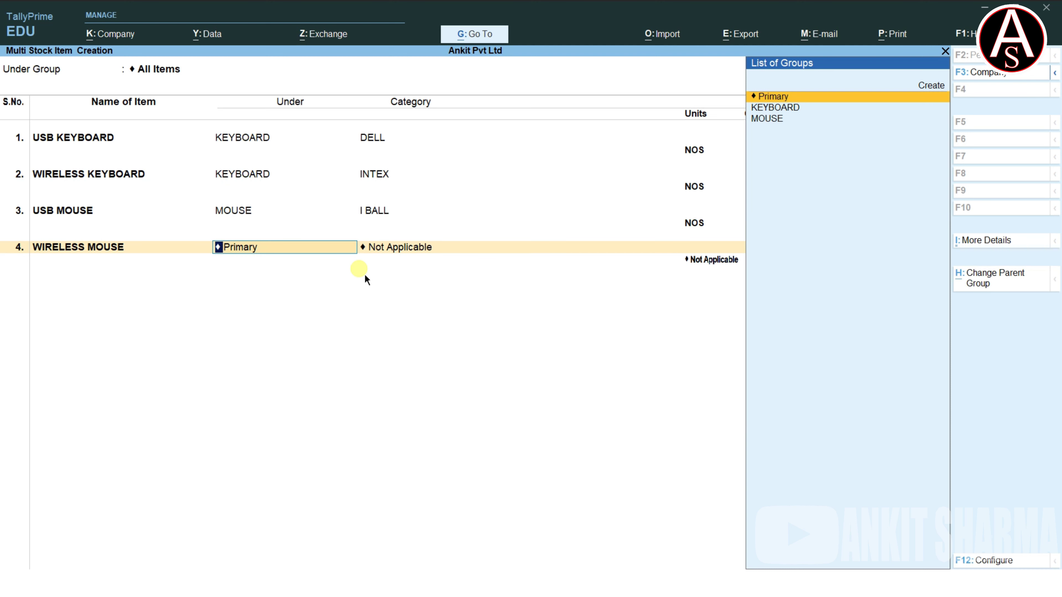
key("Down")
key("Down")
key("Return")
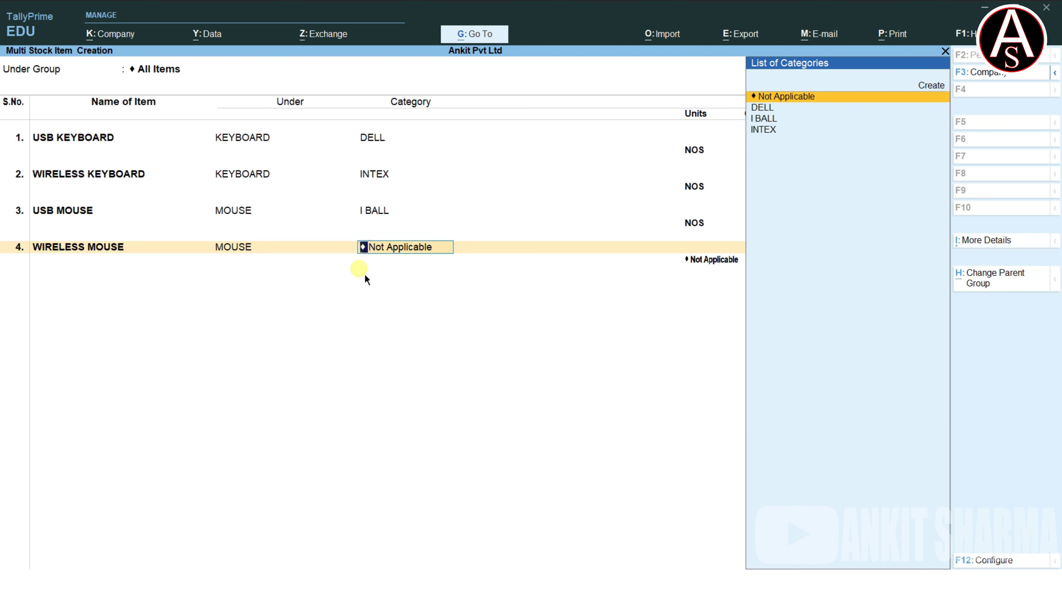
key("Down")
key("Down")
key("Return")
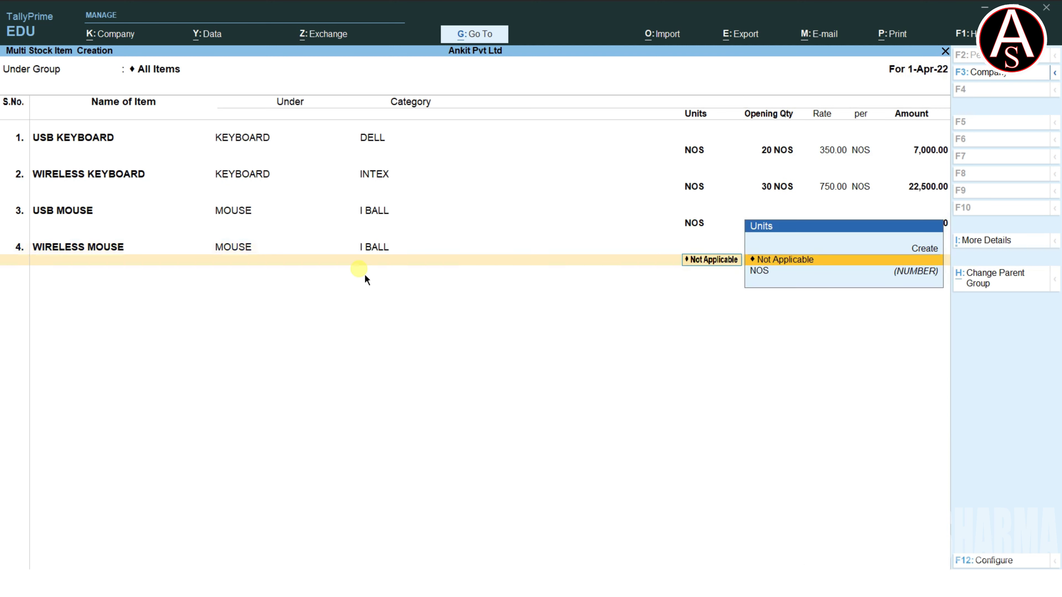
Step: Set the unit of WIRELESS MOUSE to NOS and, after checking the prepared table, its opening quantity to 25
key("Down")
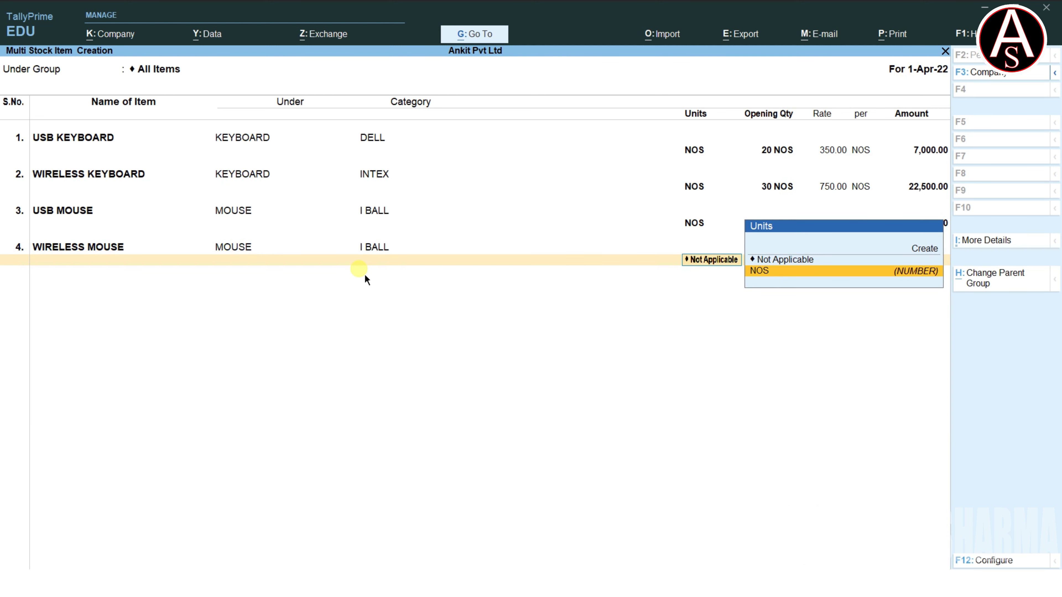
key("Return")
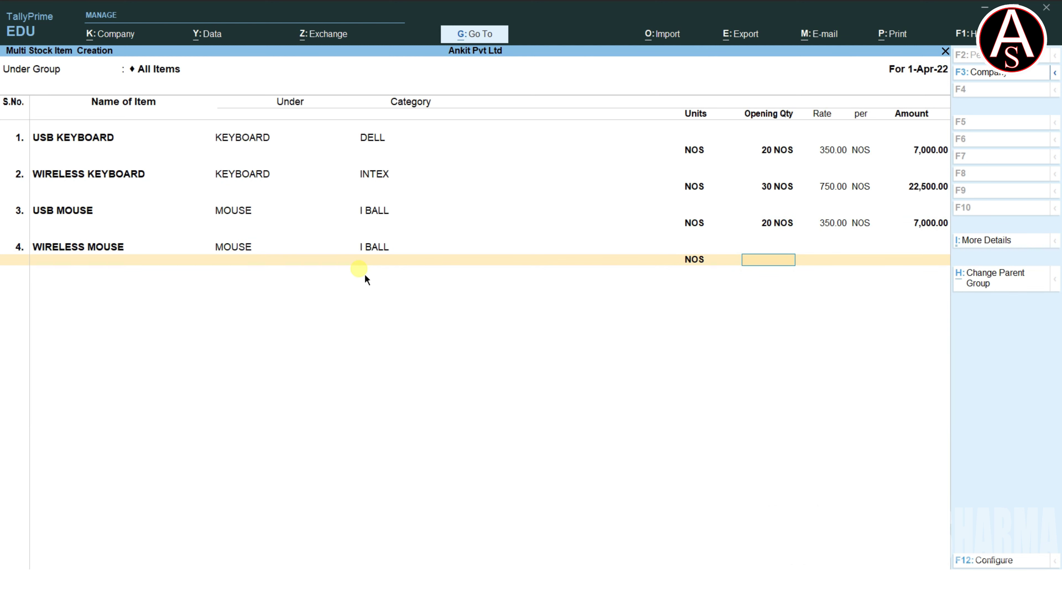
key("alt+Tab")
key("alt+Tab")
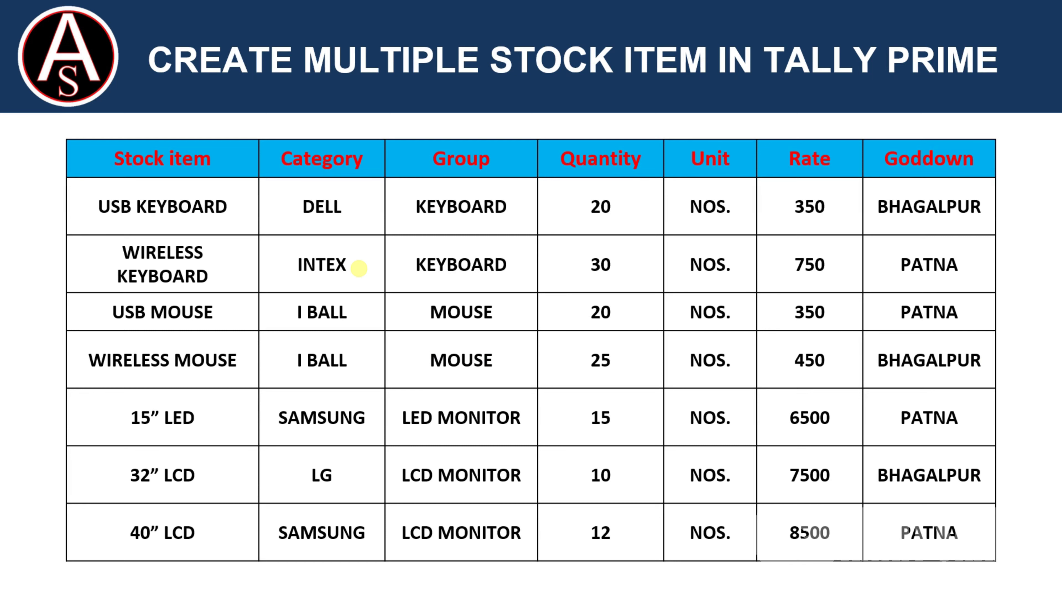
key("alt+Tab")
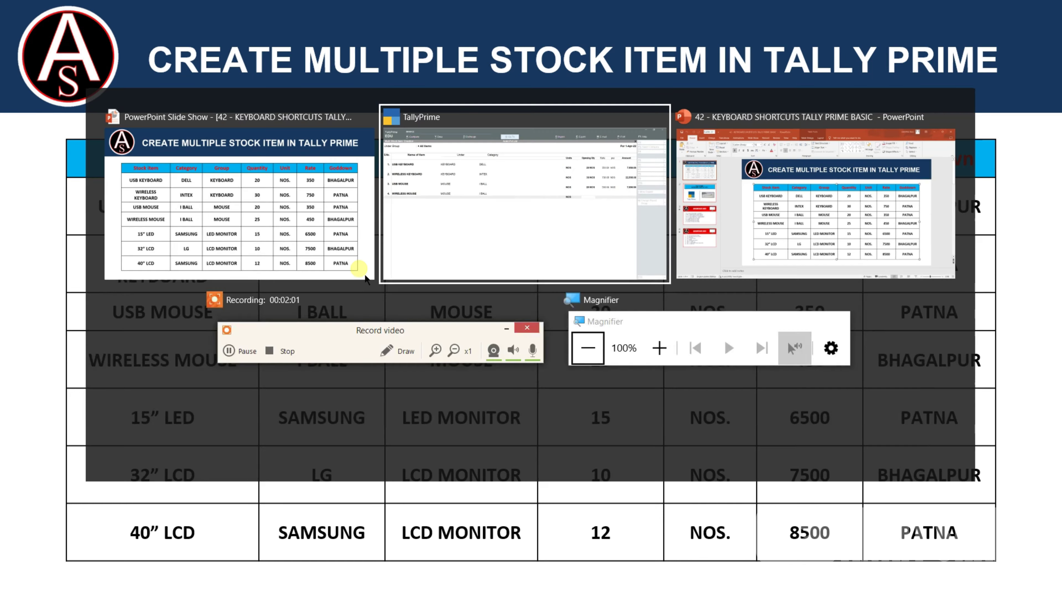
key("alt+Tab")
key("alt+Tab")
key("alt+Tab")
key("alt+Tab")
key("alt+Tab")
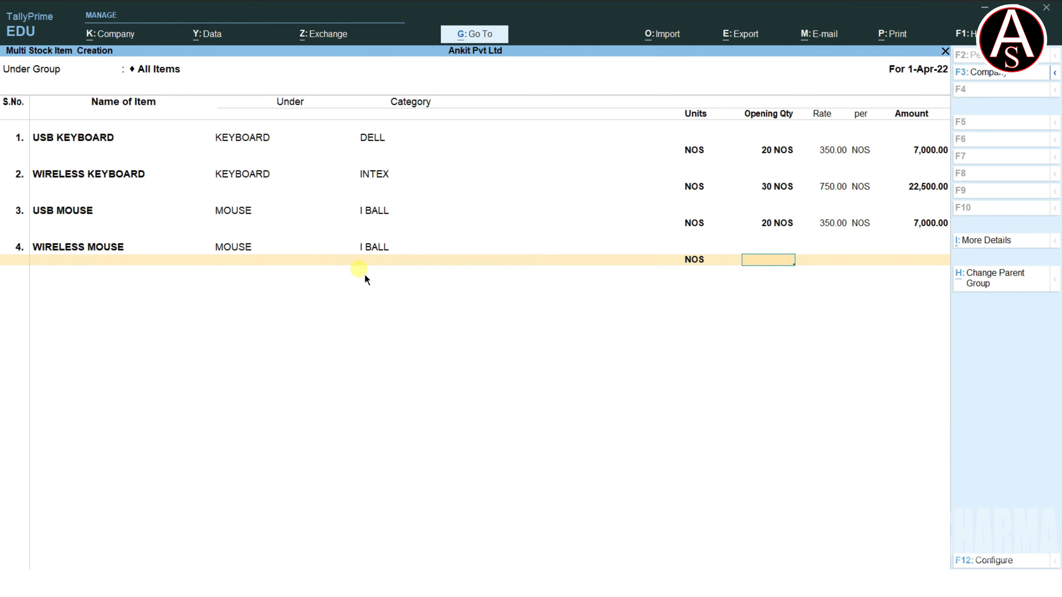
type("25")
key("Return")
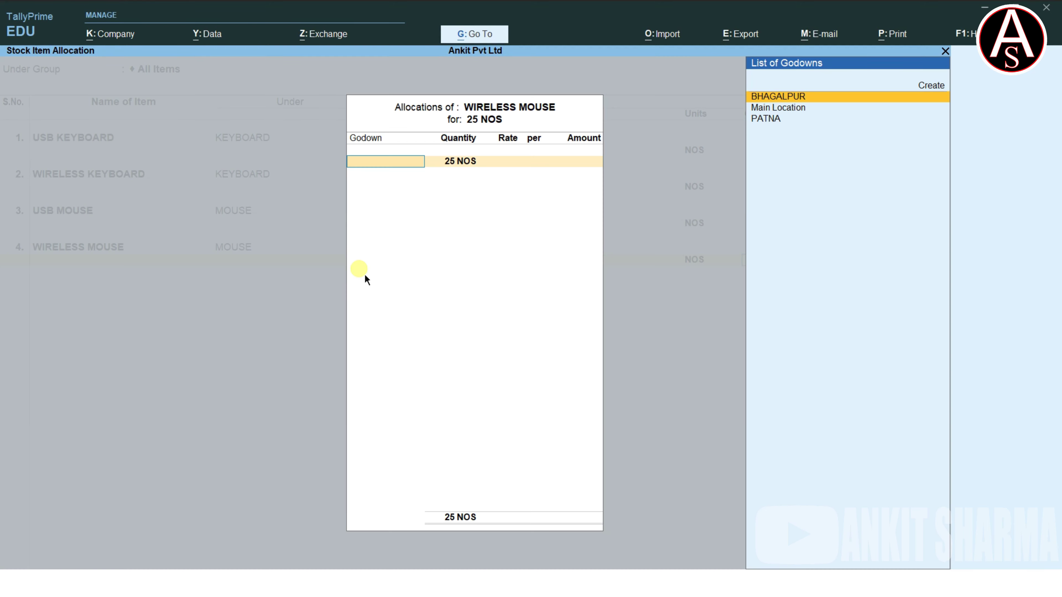
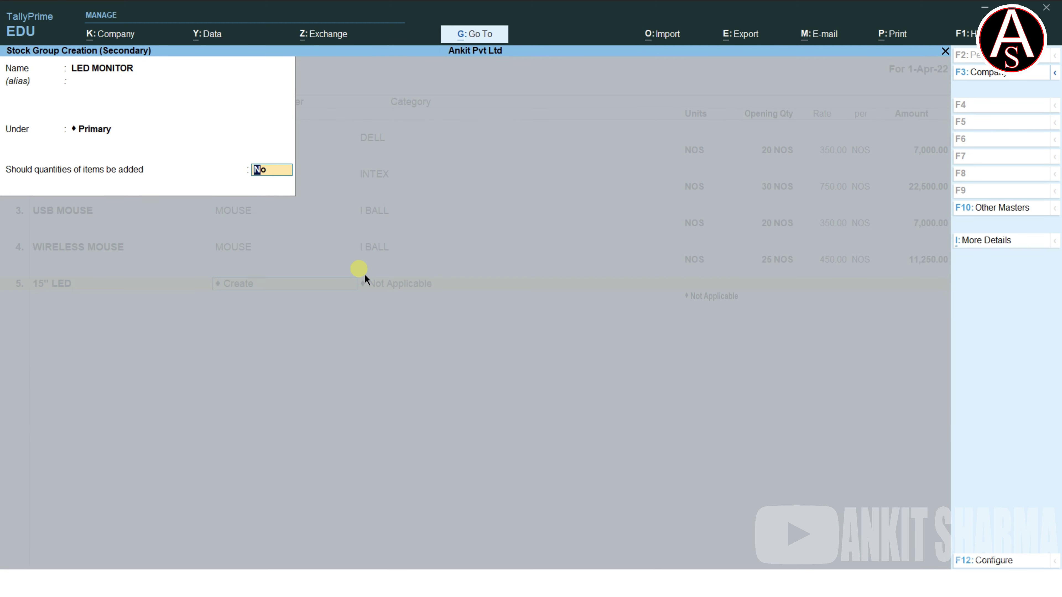
Step: Save the LED MONITOR stock group and create a new stock category named SAMSUNG for the 15" LED item
key("Return")
key("Return")
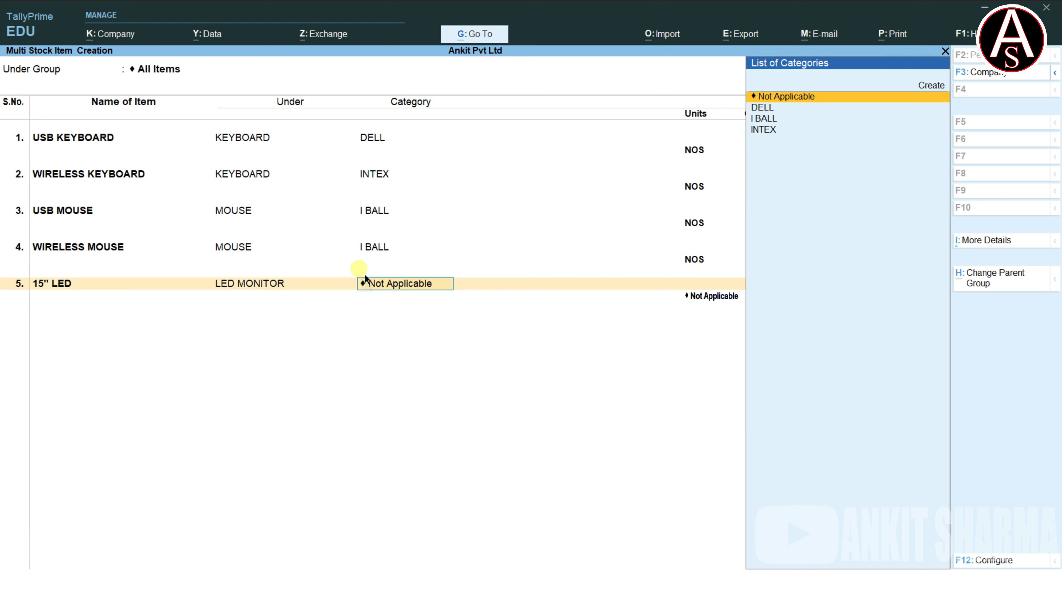
key("Up")
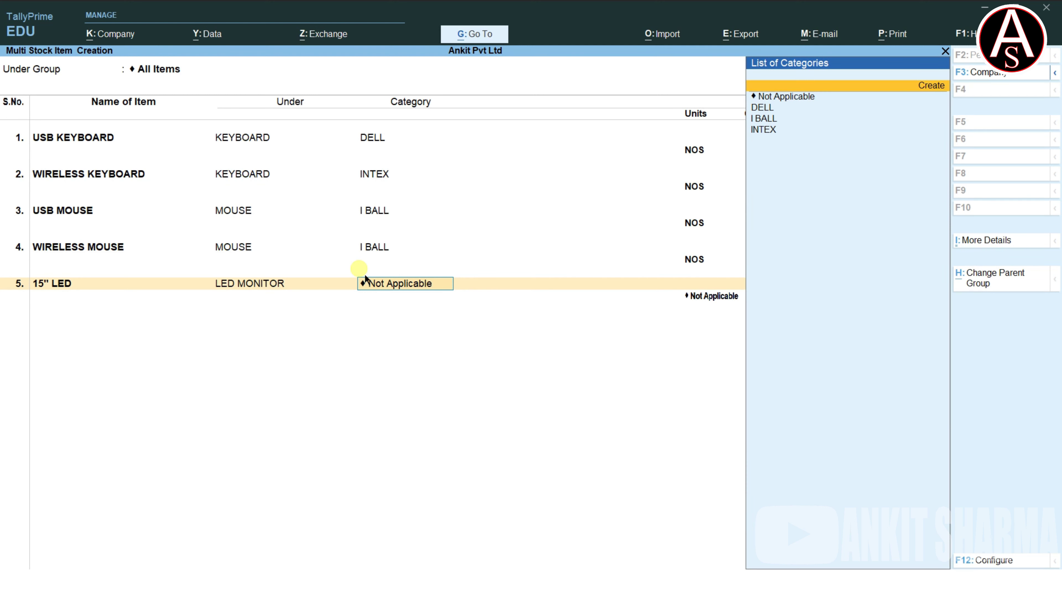
key("Return")
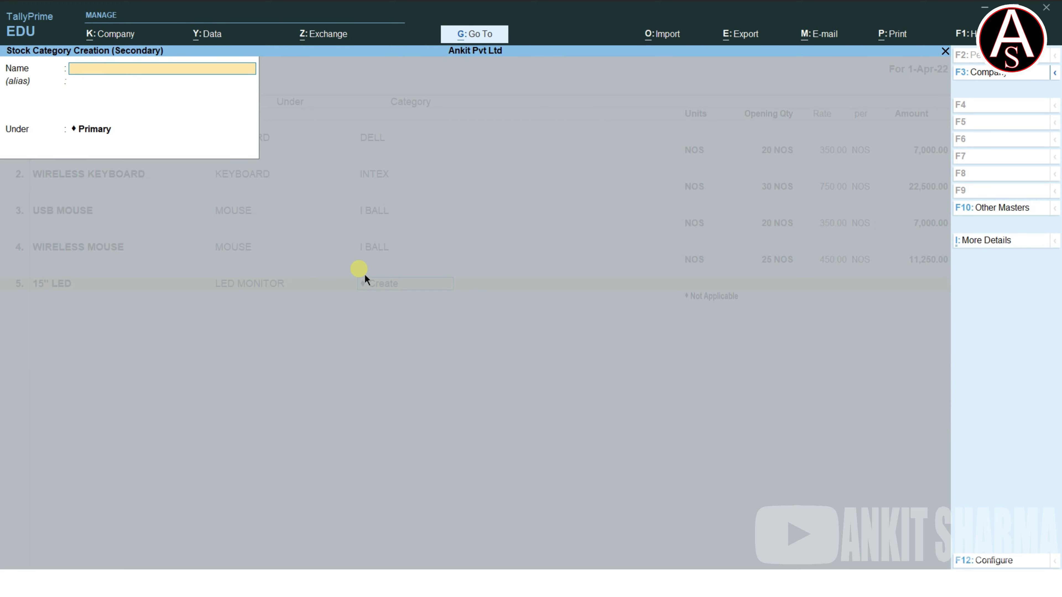
type("SAMSUNG")
key("ctrl+a")
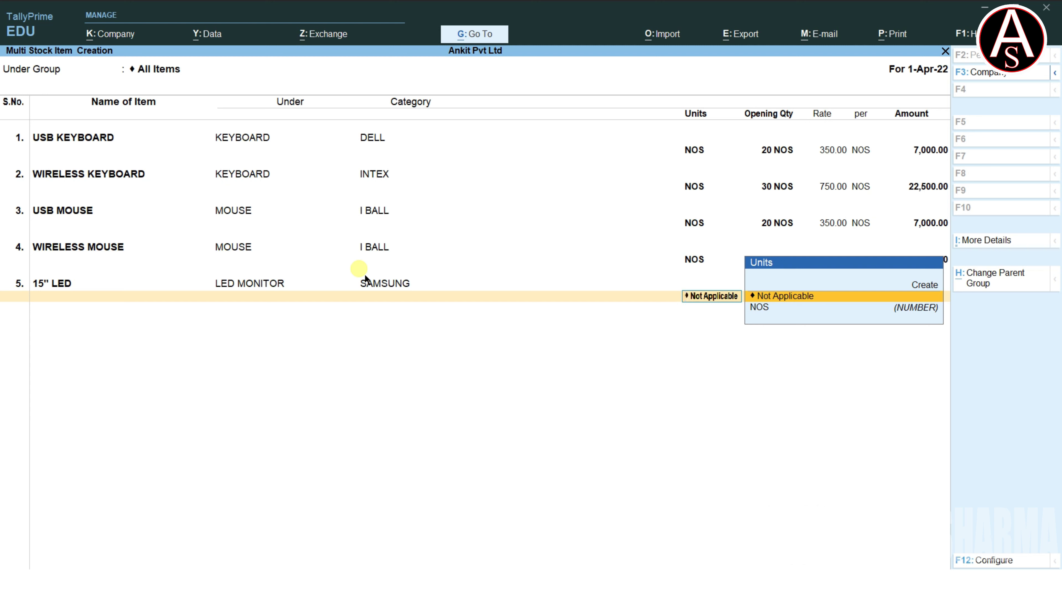
Step: Set the unit of the 15" LED item to NOS and its opening quantity to 15
key("Down")
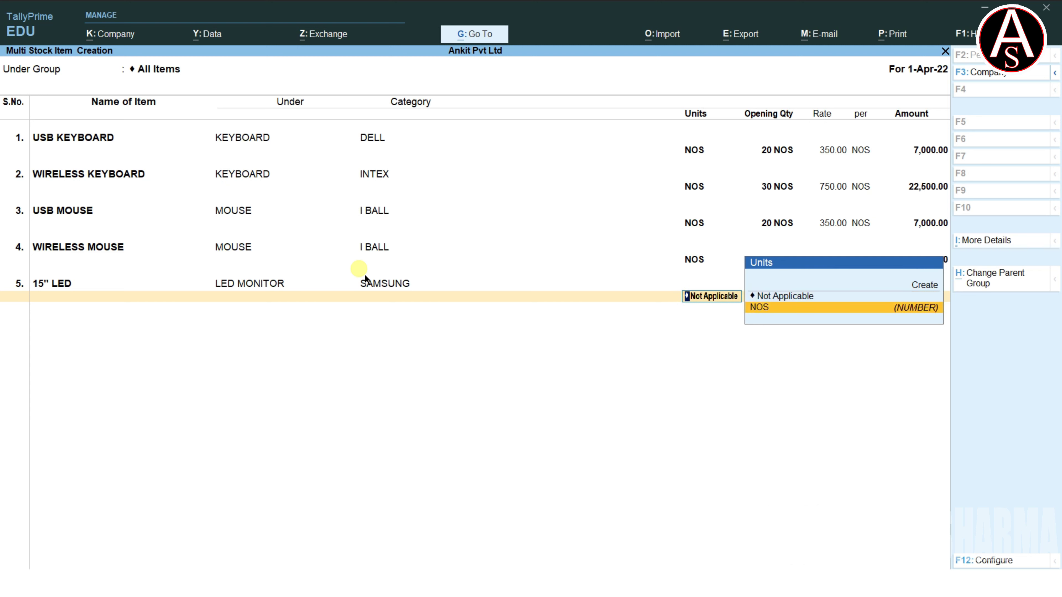
key("Return")
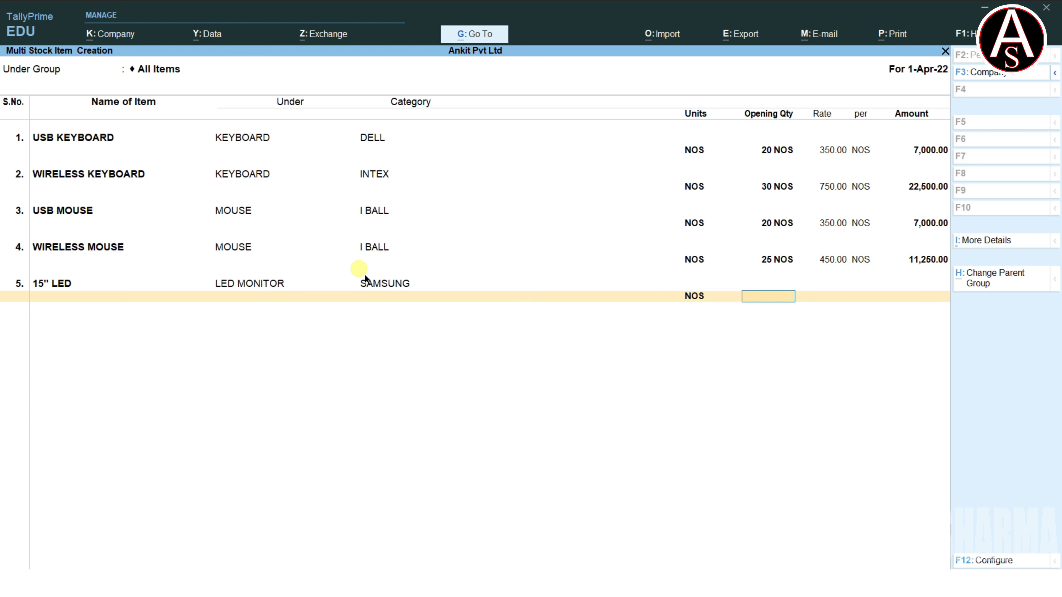
type("15")
key("Return")
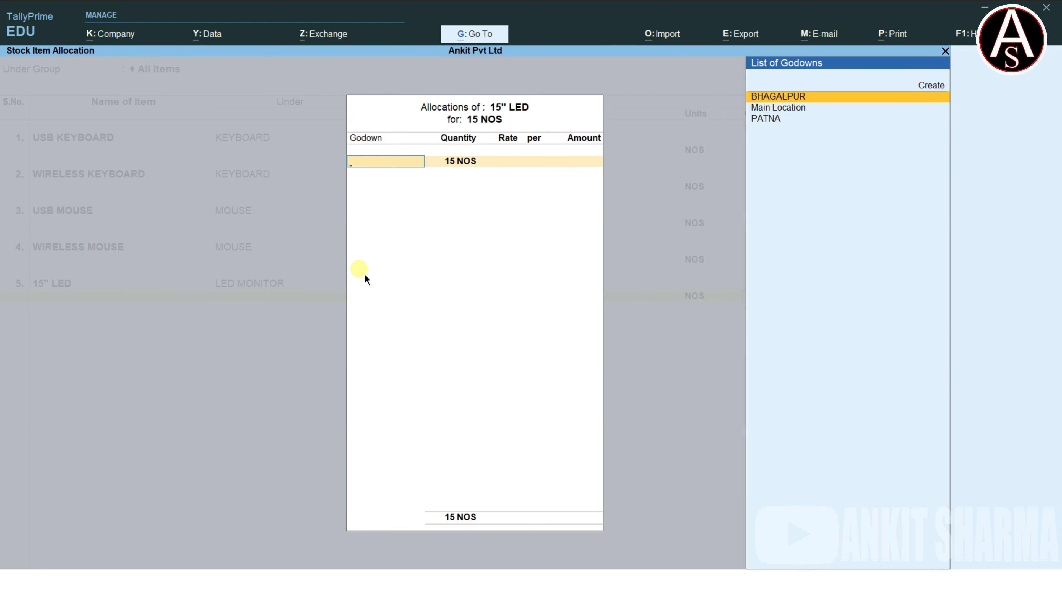
Step: Allocate the 15" LED opening stock to the PATNA godown at a rate of 6500 per NOS
key("Down")
key("Down")
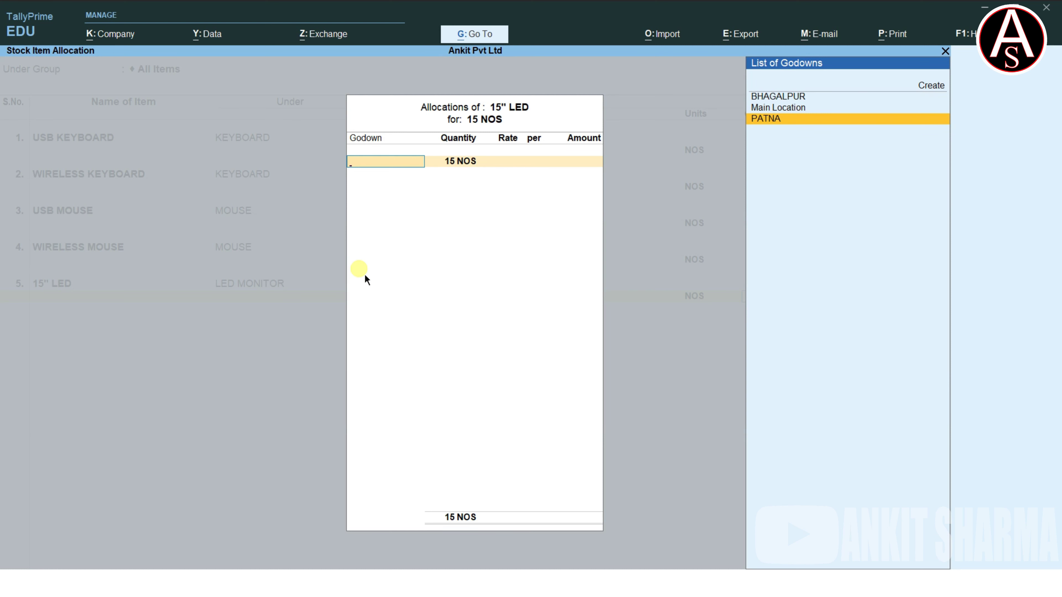
key("Return")
key("Return")
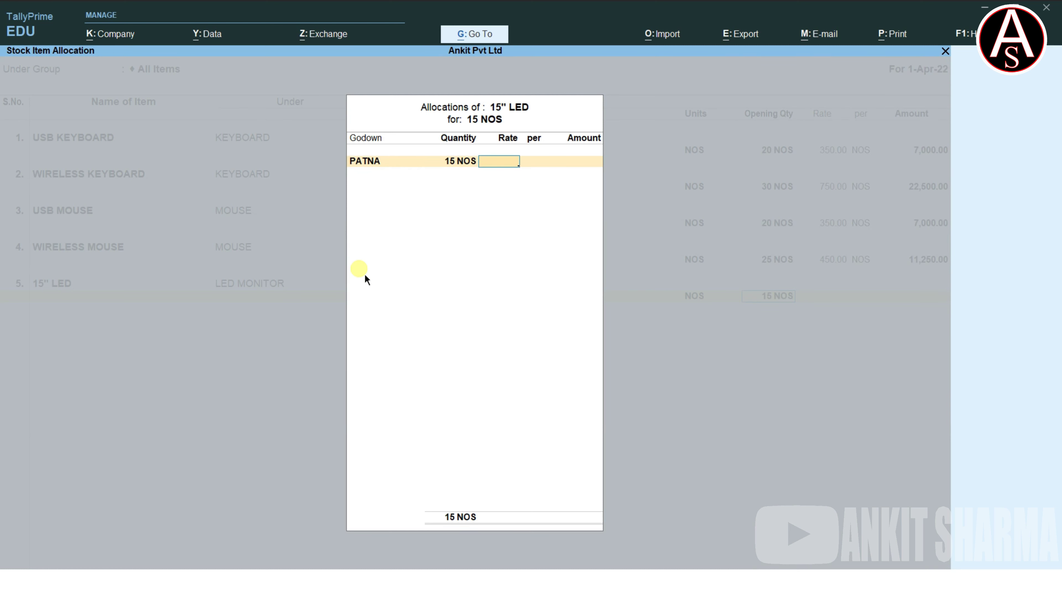
type("6500")
key("Return")
key("Return")
key("Return")
key("Return")
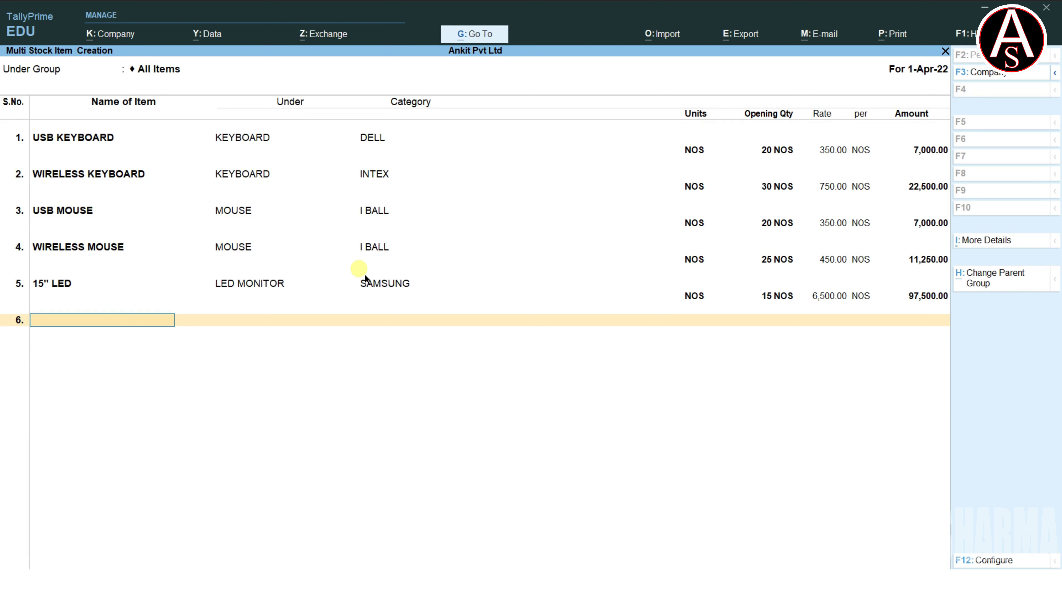
Step: Enter 32" LCD as the sixth item and create its LCD MONITOR stock group under Primary, with item quantities added
type("32\" LCD")
key("Return")
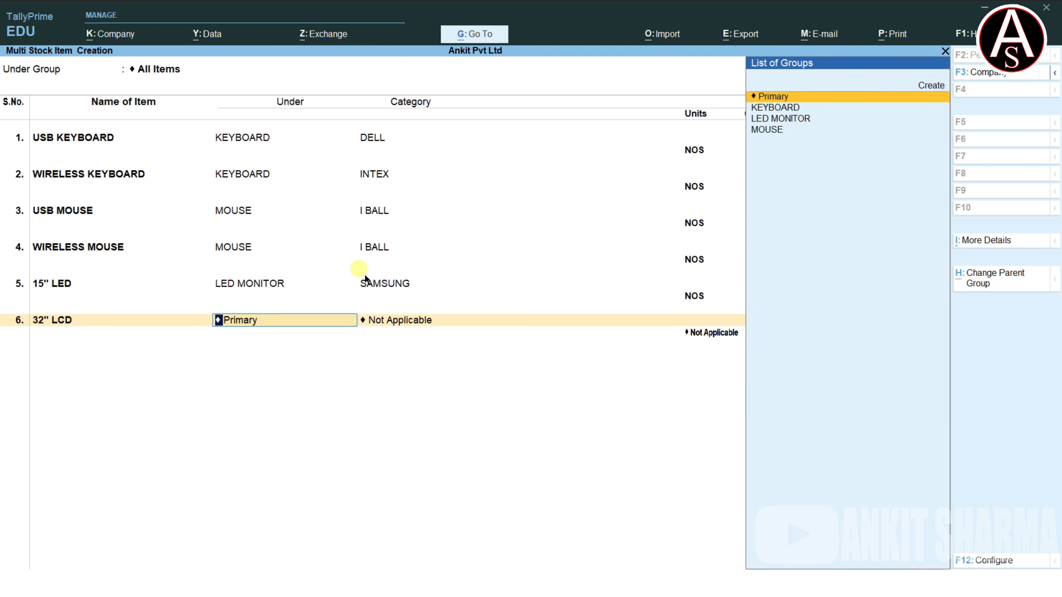
key("Up")
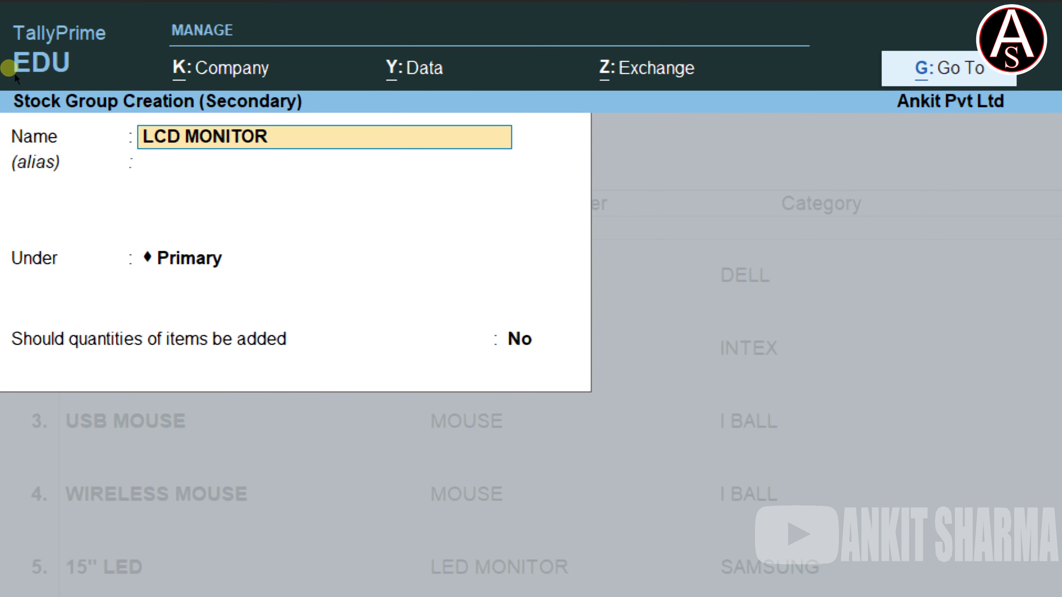
key("Return")
key("Return")
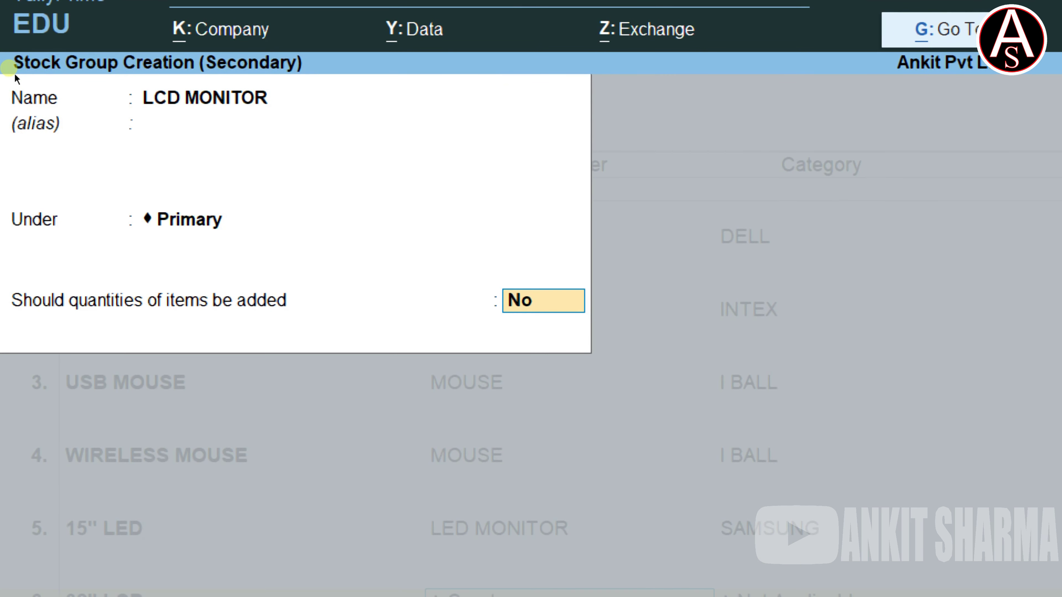
type("YES")
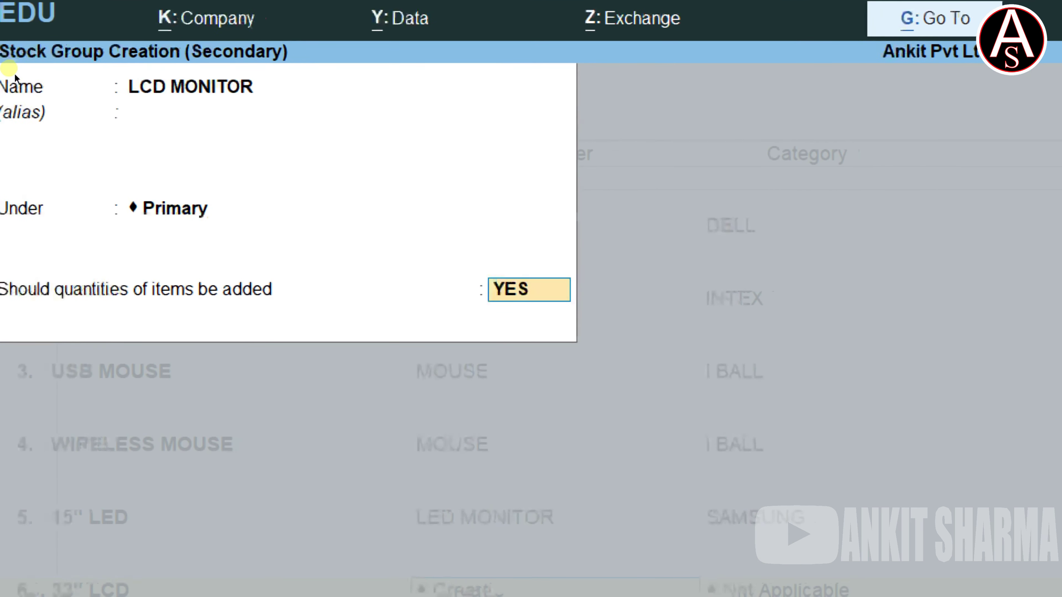
key("Return")
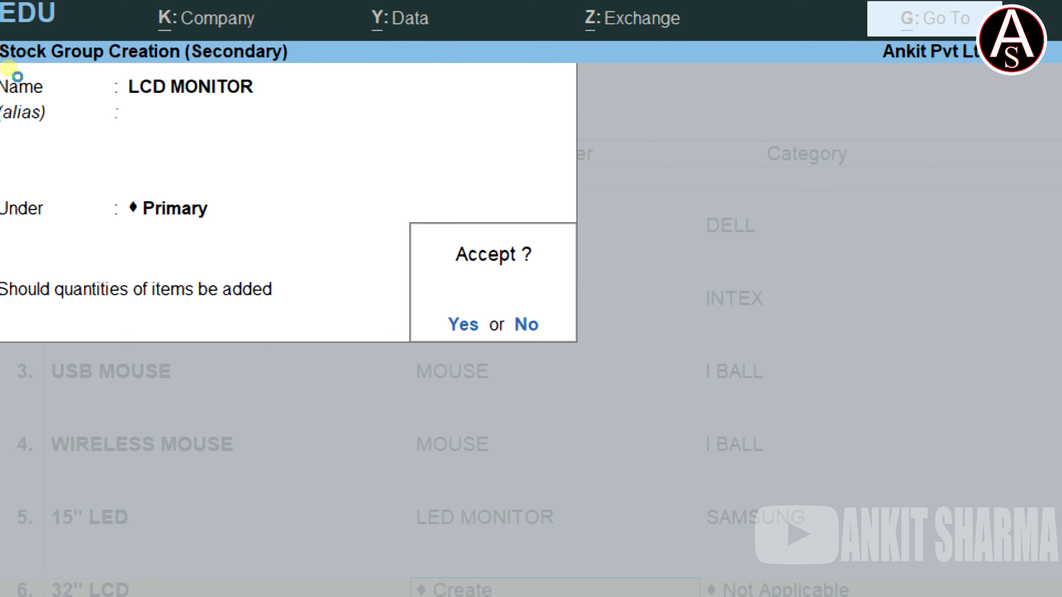
key("Return")
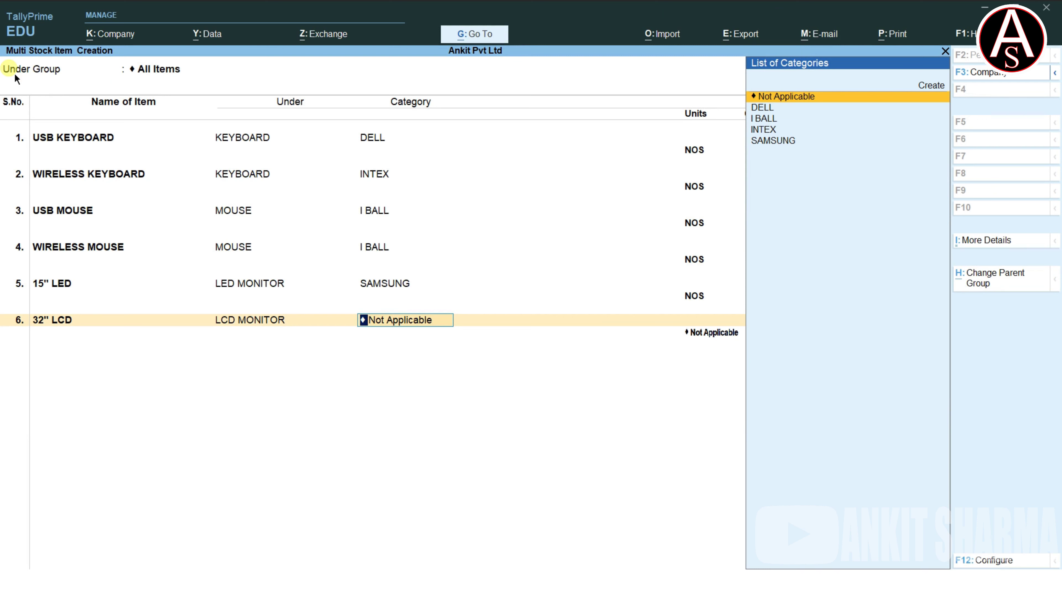
Step: Create a new stock category named LG for the 32" LCD item
key("Up")
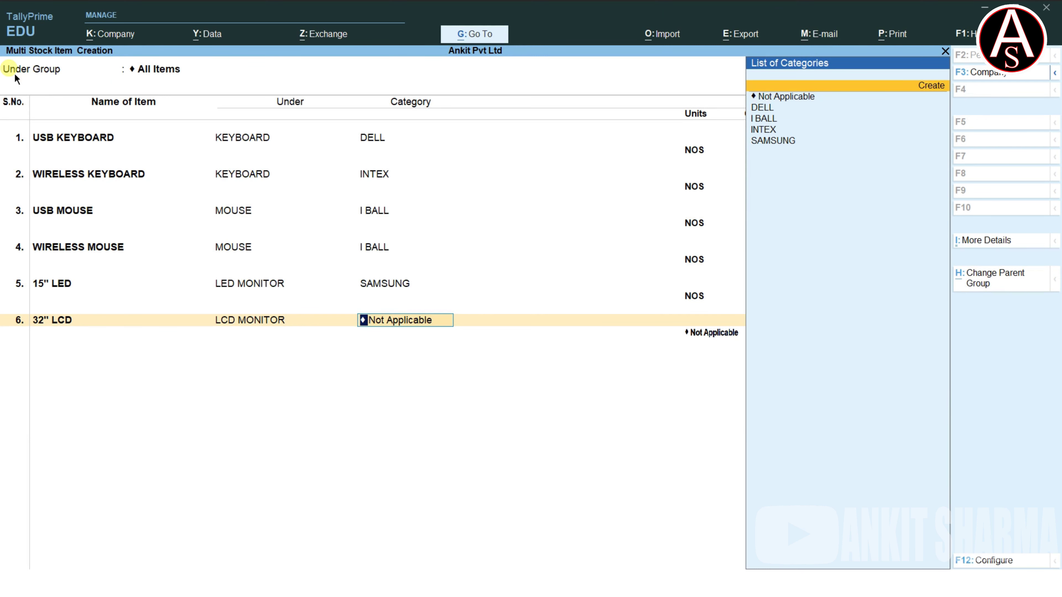
key("Return")
type("LG")
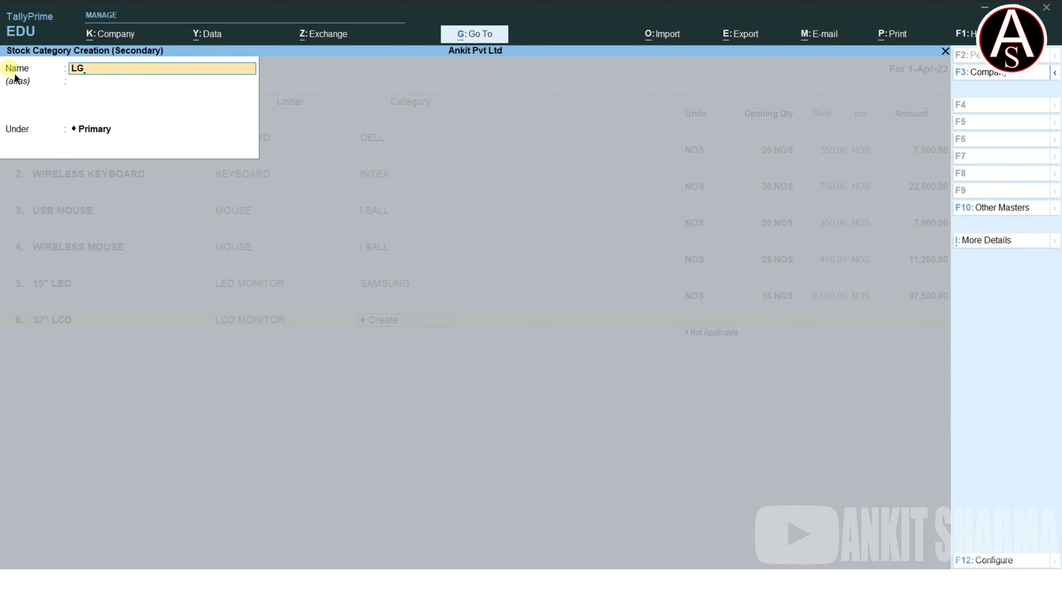
key("ctrl+a")
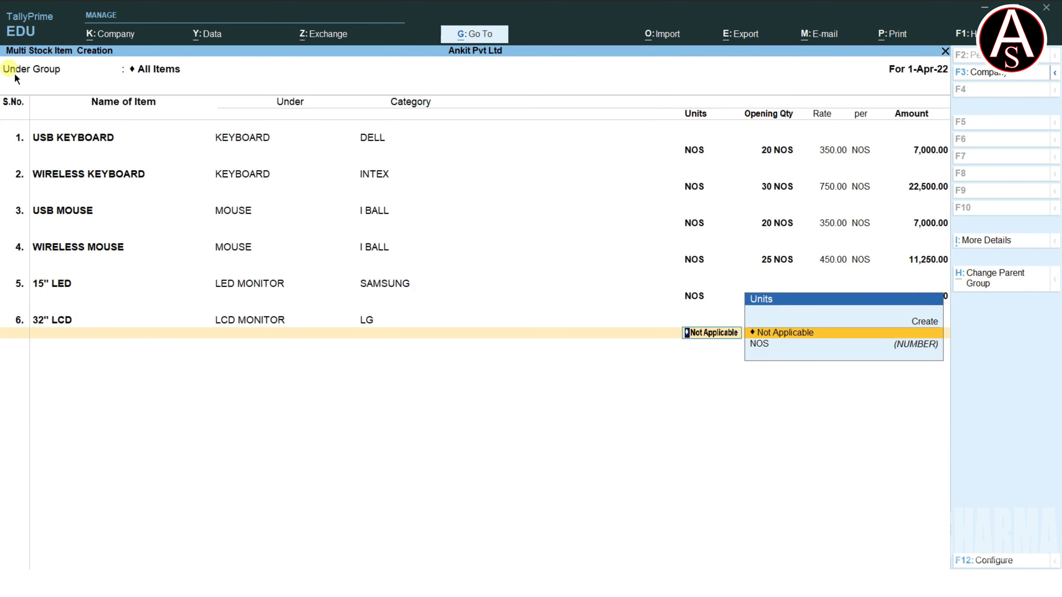
Step: Set the unit of 32" LCD to NOS and, after checking the prepared table, its opening quantity to 10
key("Down")
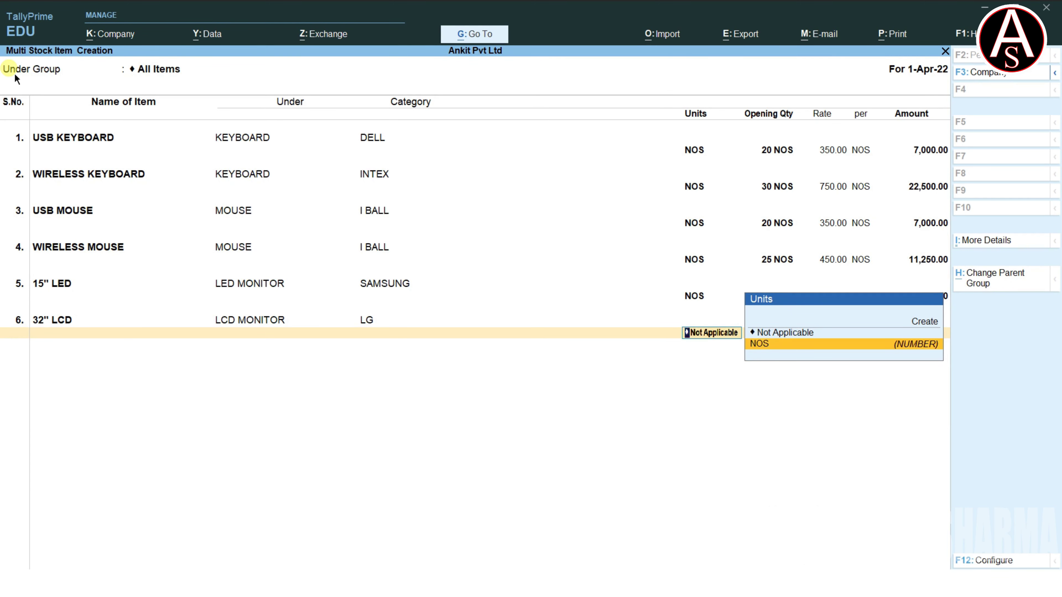
key("Return")
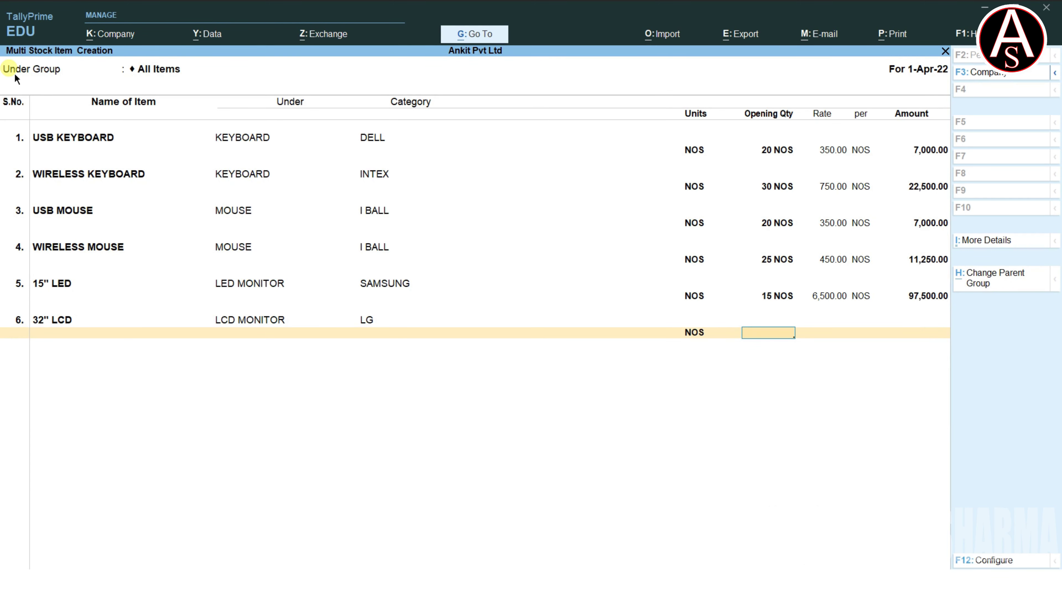
key("alt+Tab")
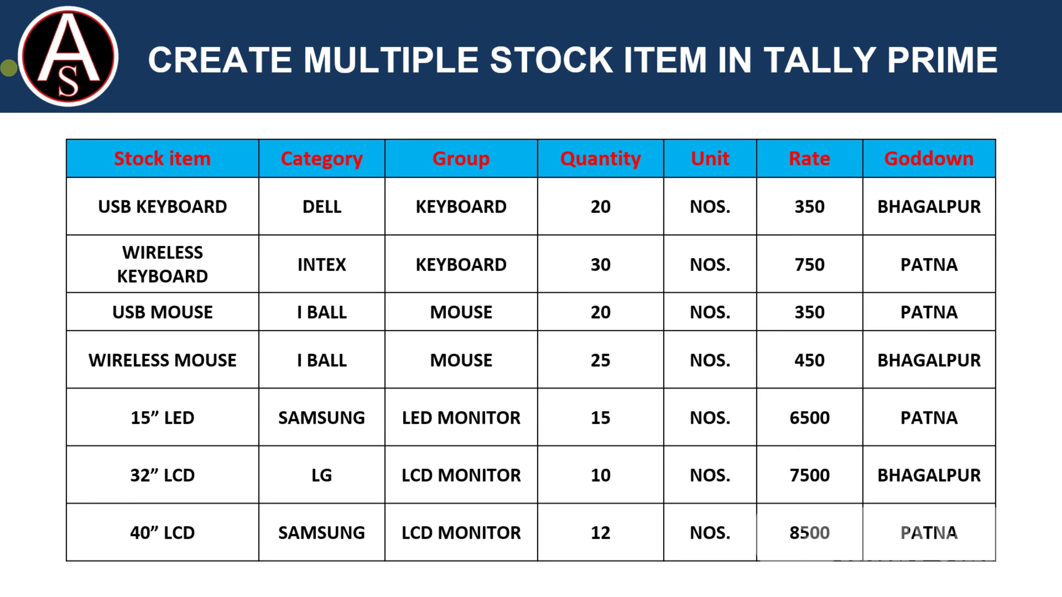
key("alt+Tab")
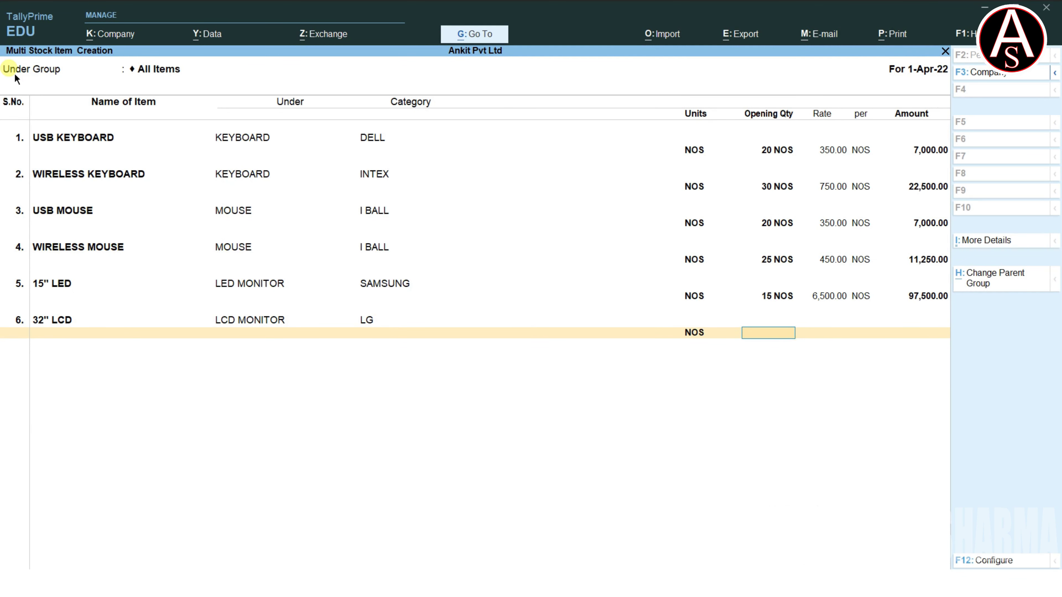
type("10")
key("Return")
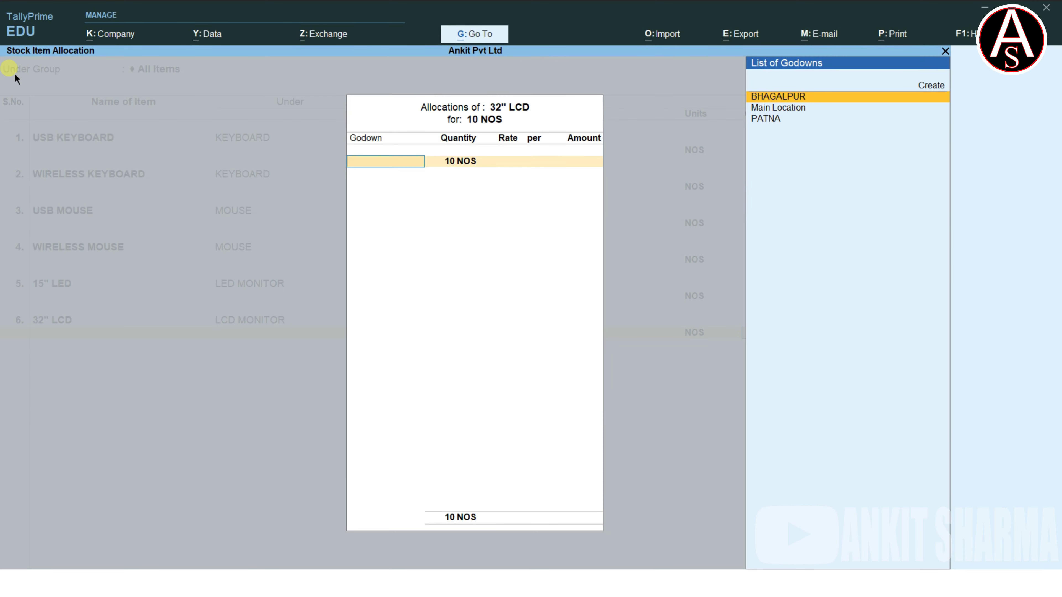
Step: Allocate the 32" LCD opening stock to the BHAGALPUR godown at a rate of 7500 per NOS
key("Down")
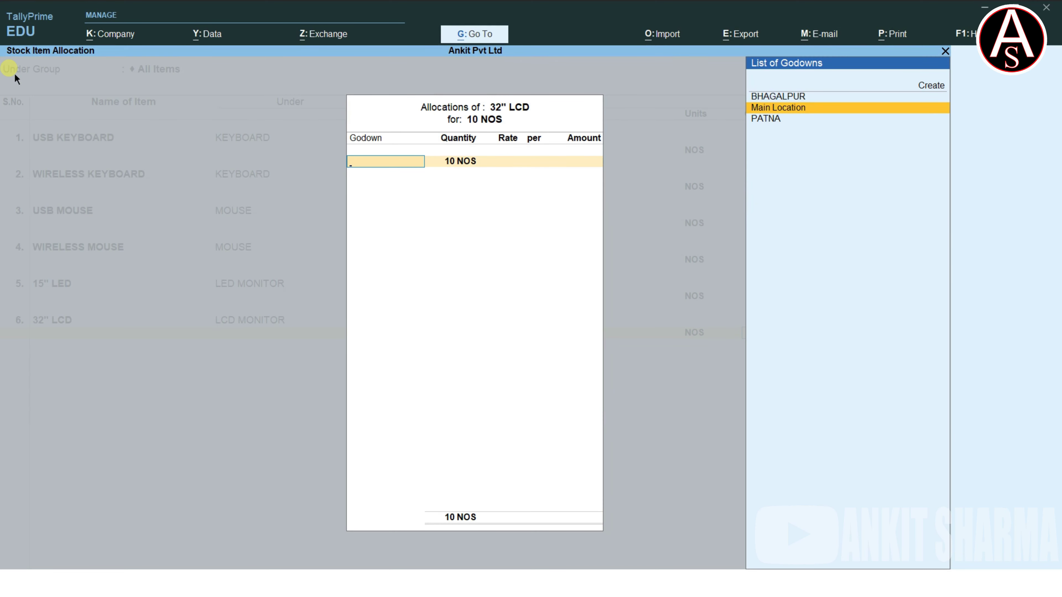
key("Up")
key("Return")
key("Return")
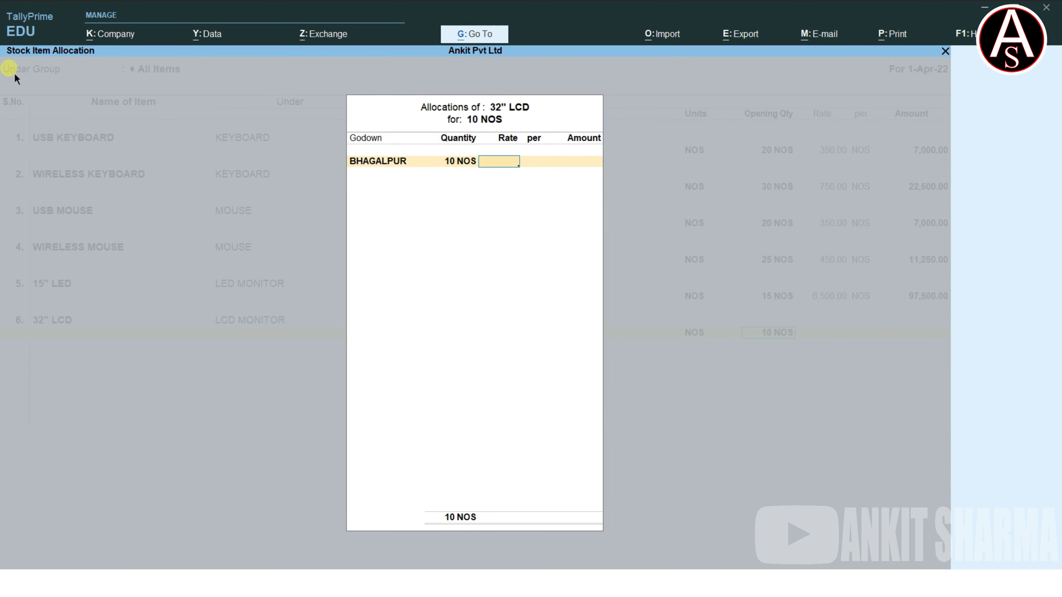
type("7500")
key("Return")
key("Return")
key("Return")
key("Return")
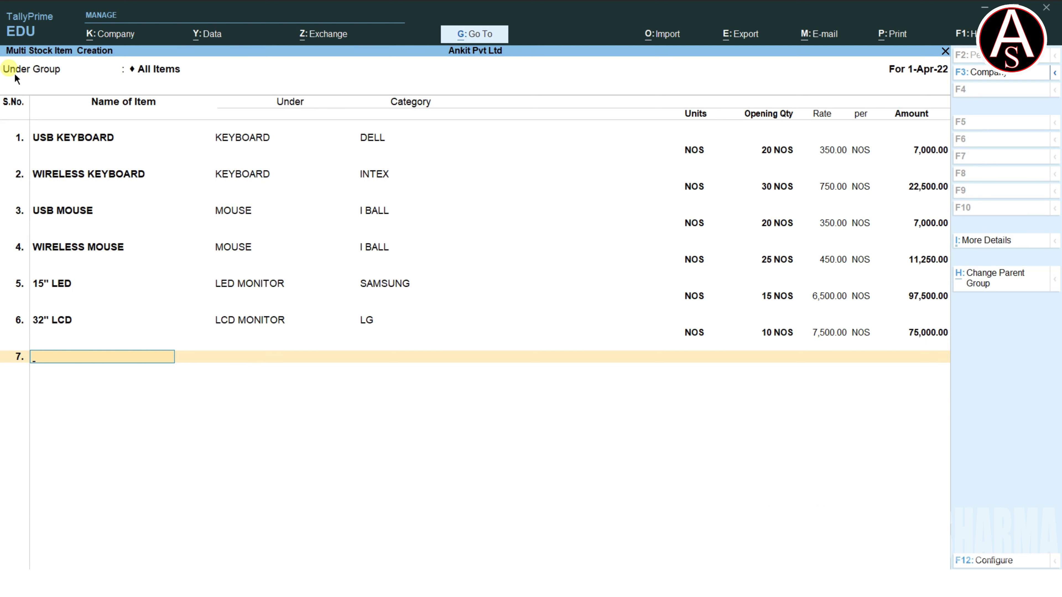
Step: Enter 40" LCD as the seventh item, under the LCD MONITOR group with the SAMSUNG category
type("40\" LCD")
key("Return")
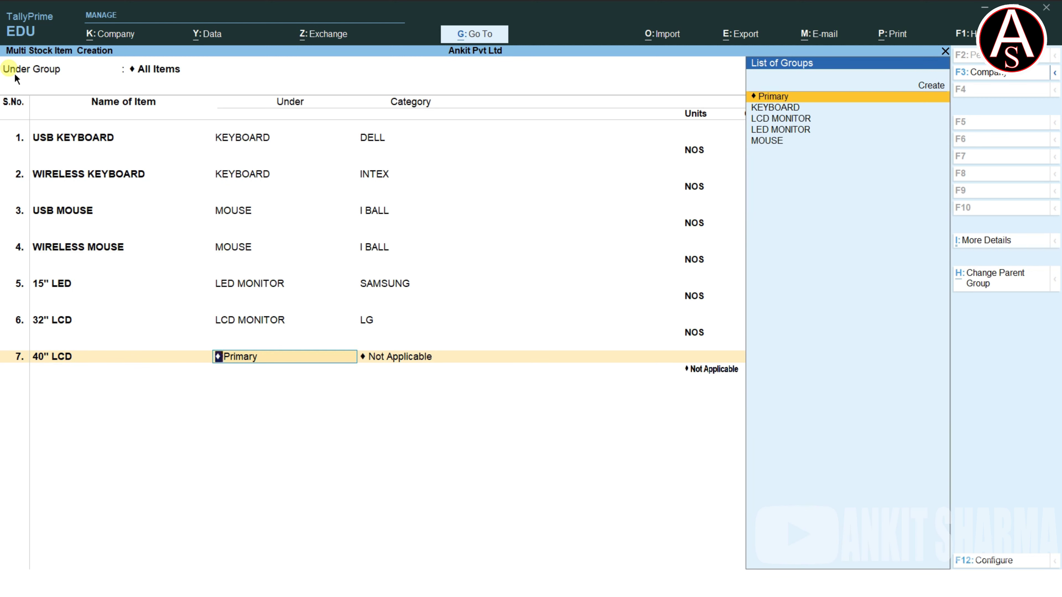
key("Down")
key("Down")
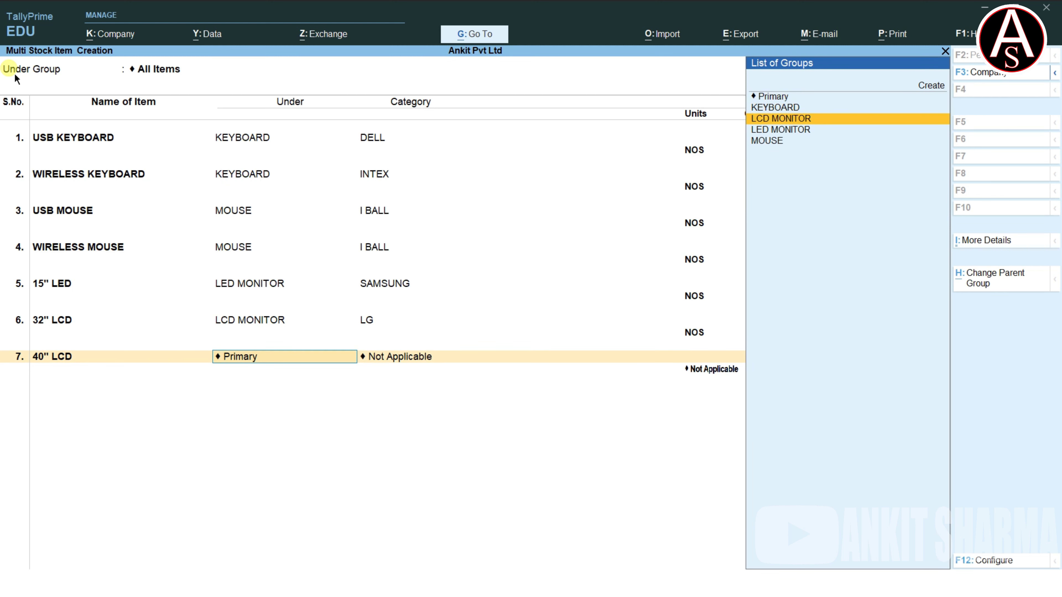
key("Return")
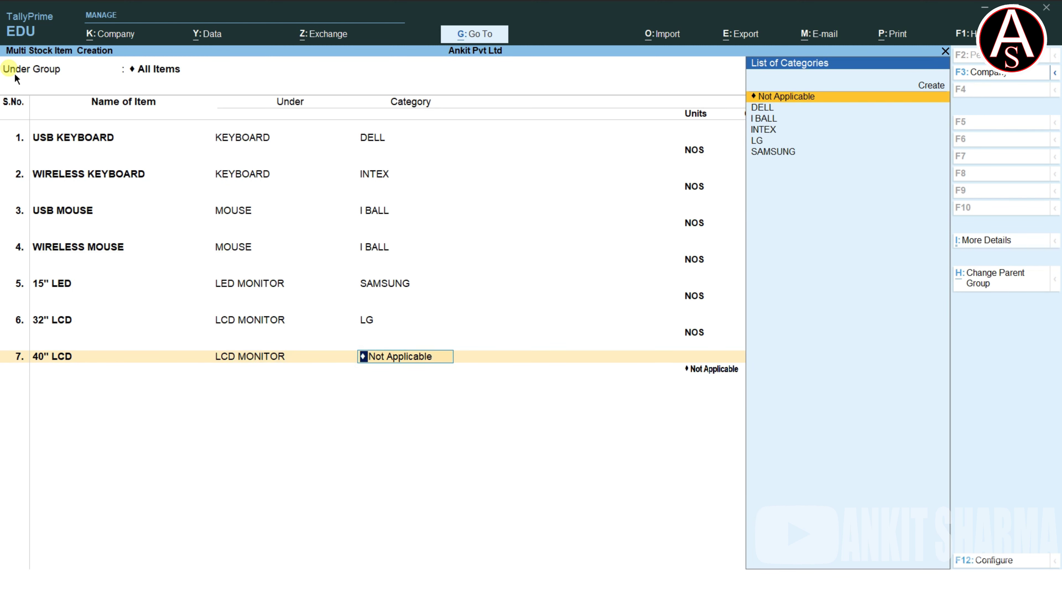
key("Down")
key("Down")
key("Down")
key("Down")
key("Down")
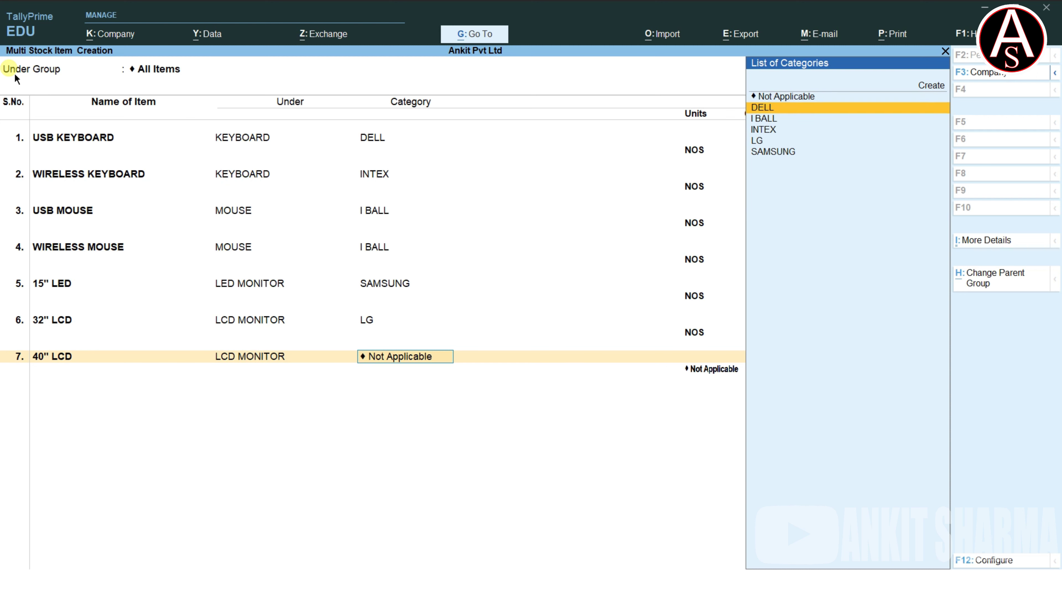
key("Return")
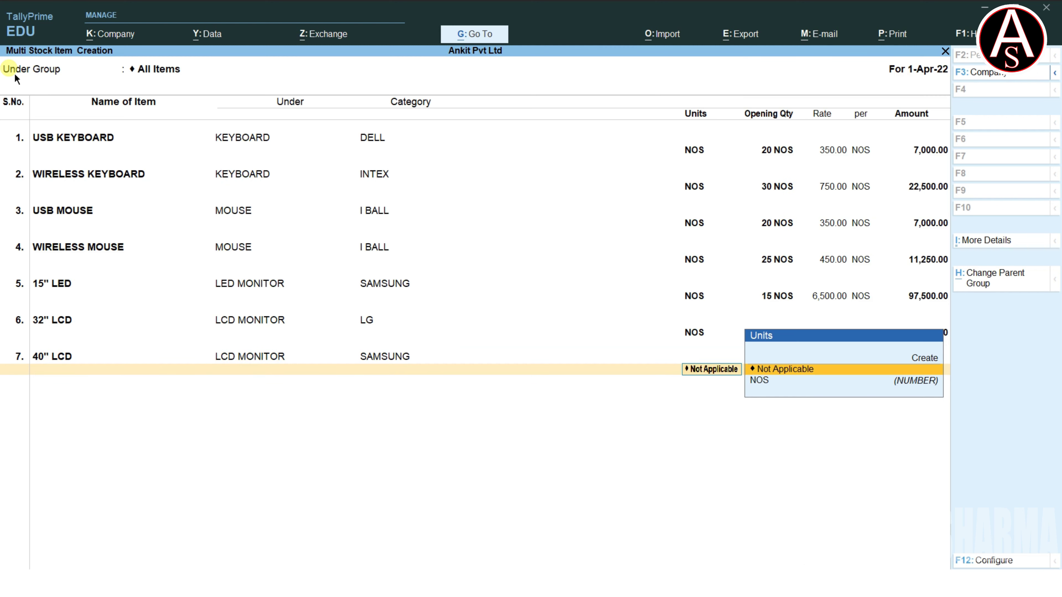
Step: Set the unit of 40" LCD to NOS and, after checking the prepared table, its opening quantity to 12
key("Down")
key("Return")
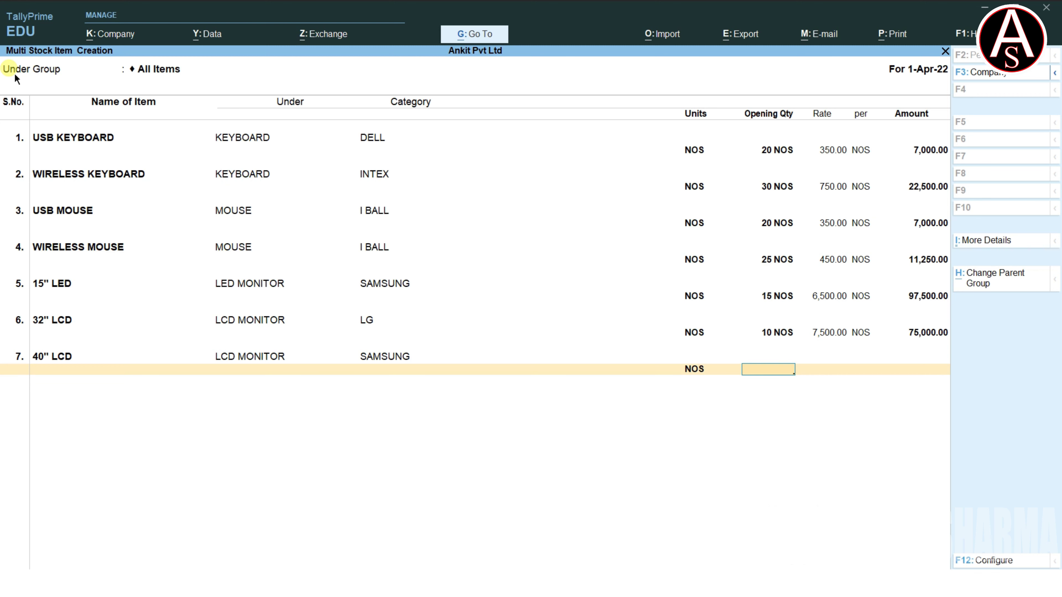
key("alt+Tab")
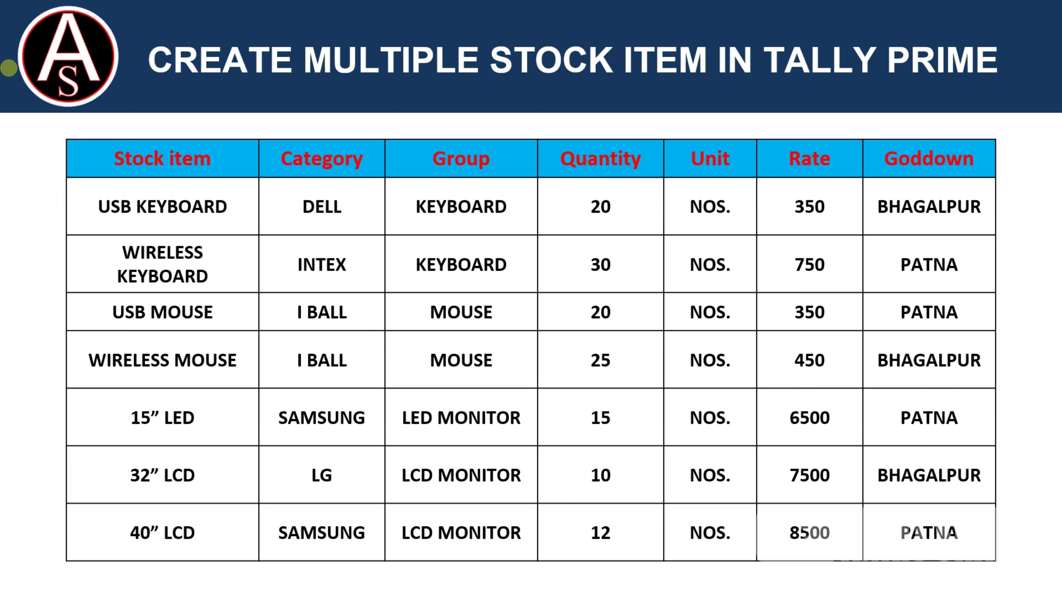
key("alt+Tab")
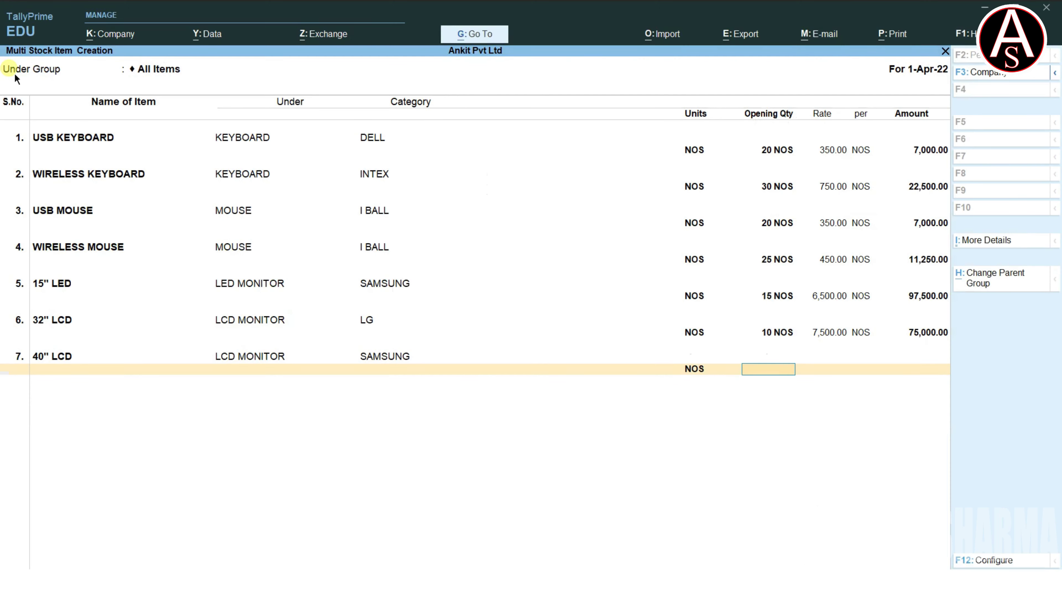
type("12")
key("Return")
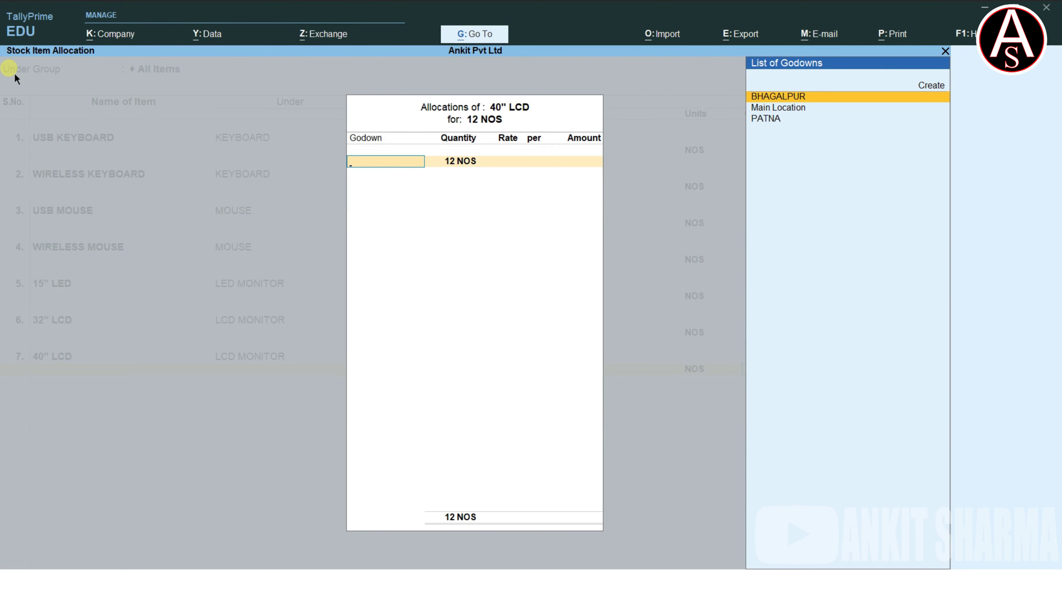
Step: Allocate the 40" LCD opening stock to the PATNA godown at a rate of 8500 per NOS
key("Down")
key("Down")
key("Return")
key("Return")
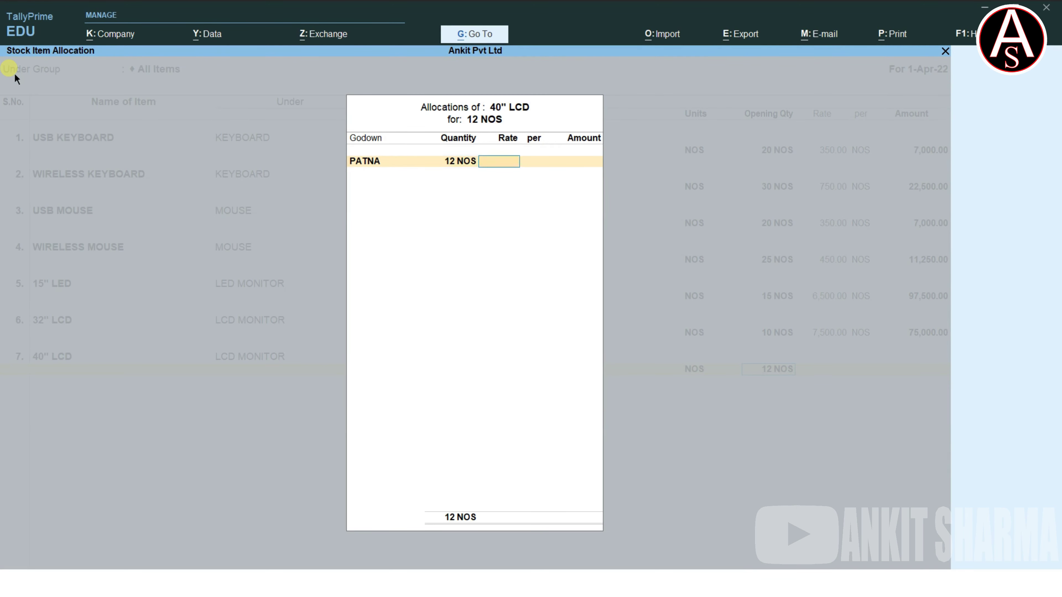
type("8500")
key("Return")
key("Return")
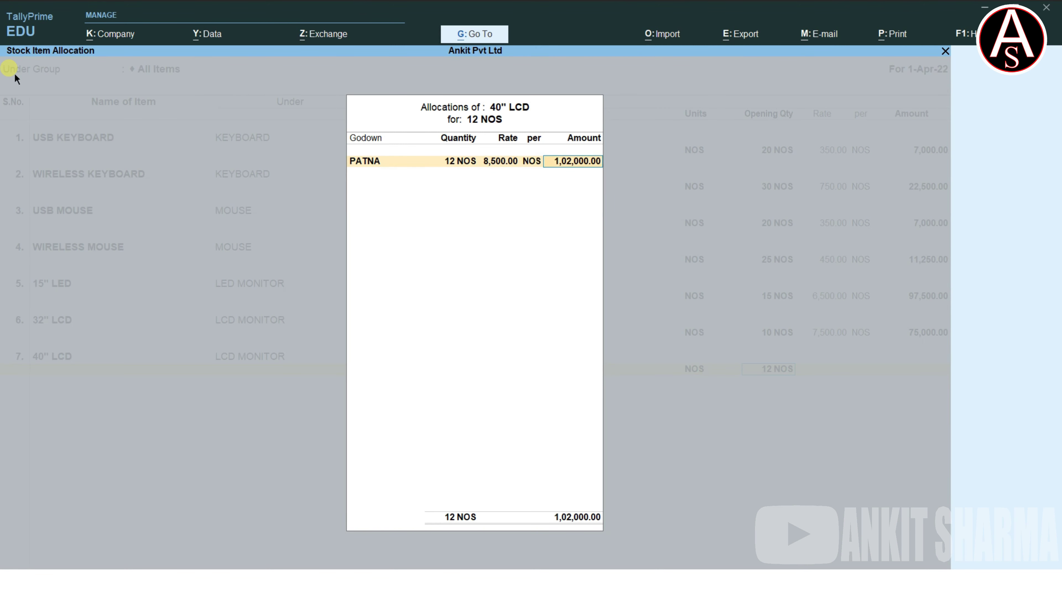
key("Return")
key("Return")
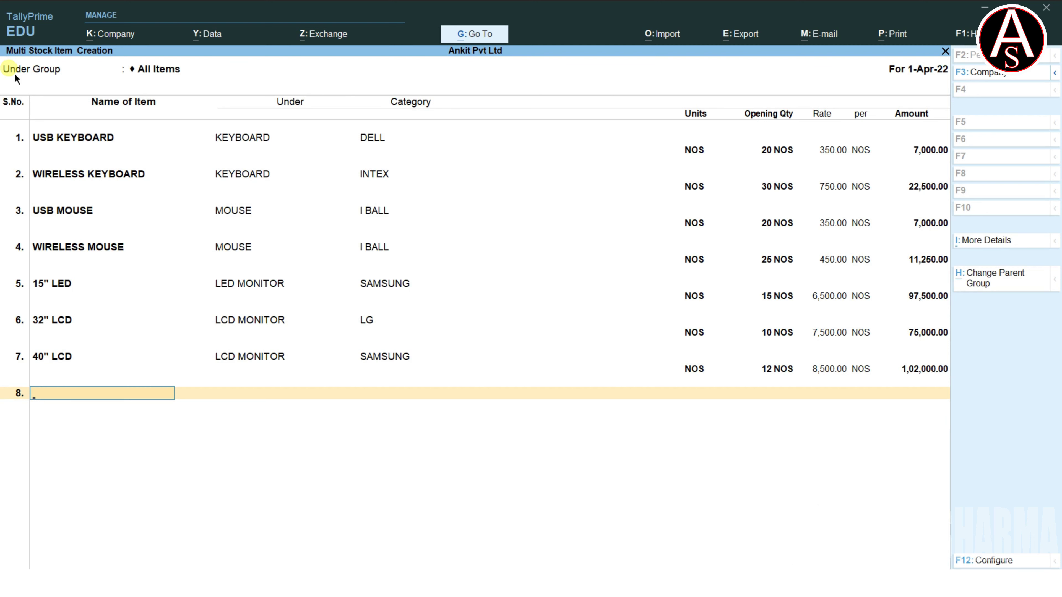
Step: Finish the item list and save all seven stock items, then leave the stock items list for the masters list
key("Return")
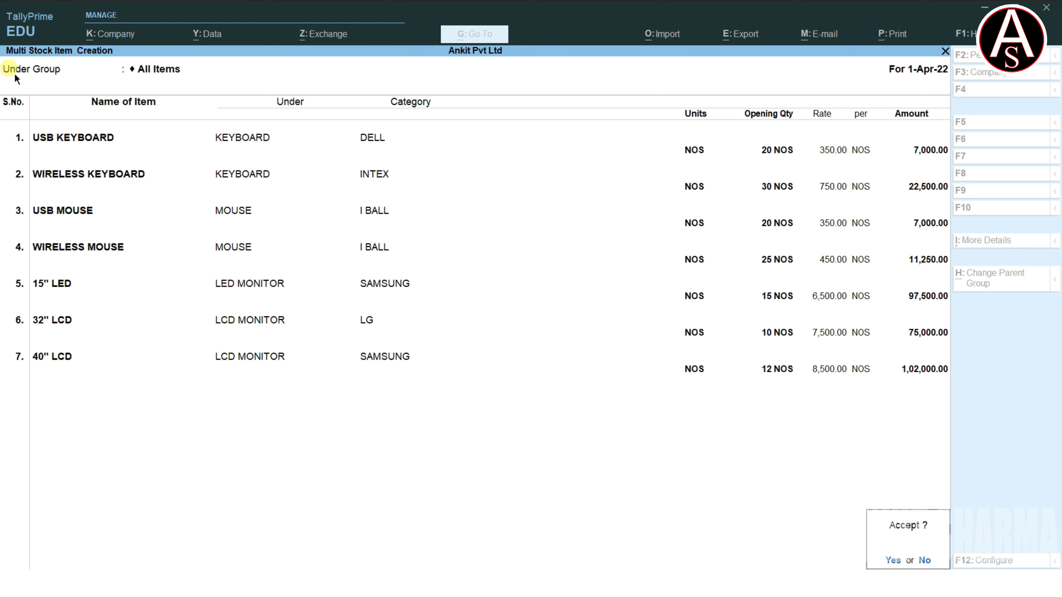
key("Return")
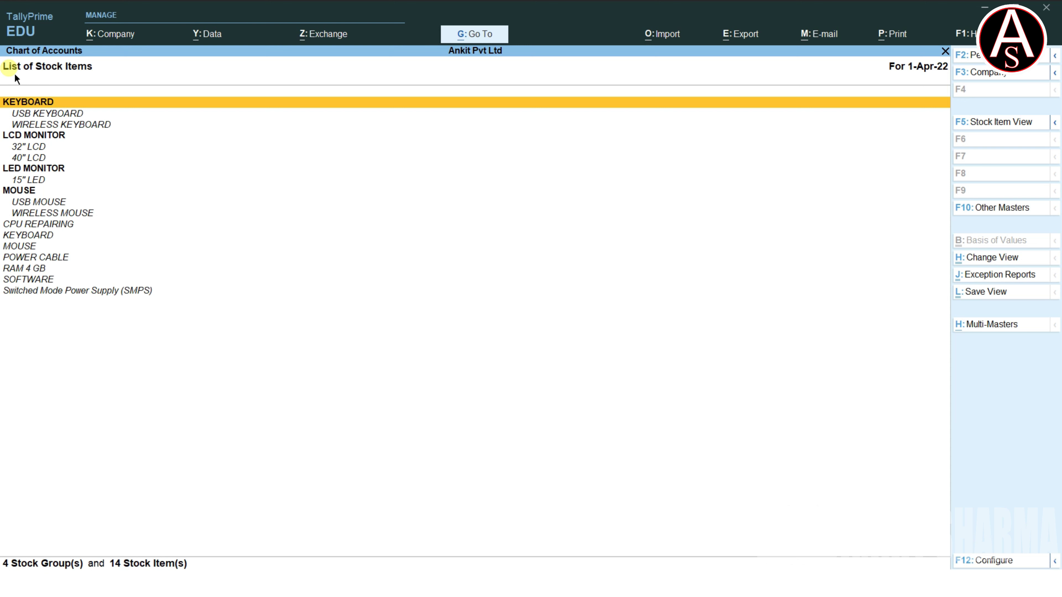
key("Escape")
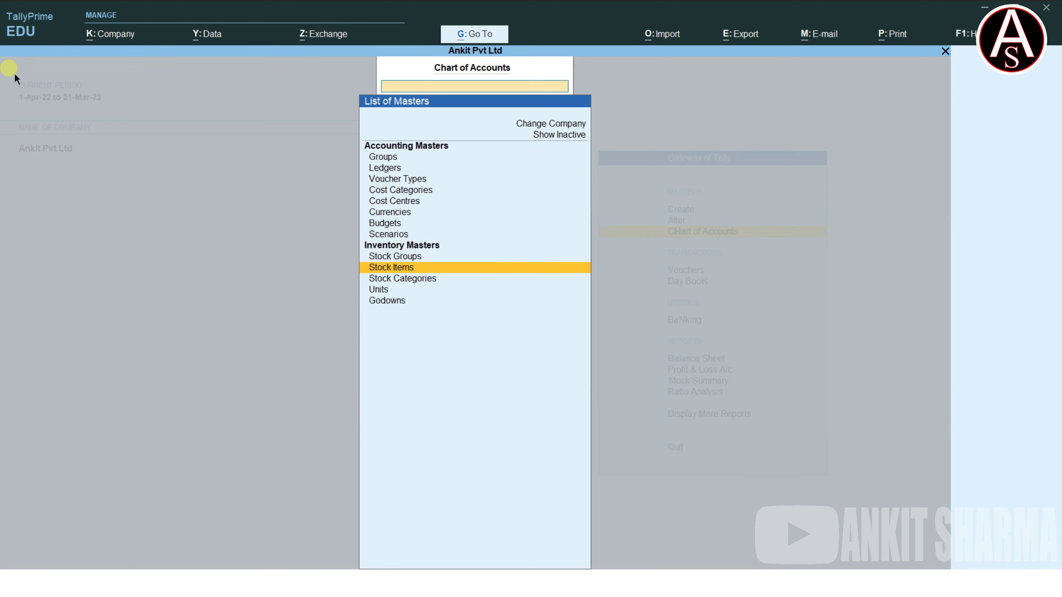
Step: Open the stock items list and bring up multi-item alteration for the LCD MONITOR group to review its items
key("Return")
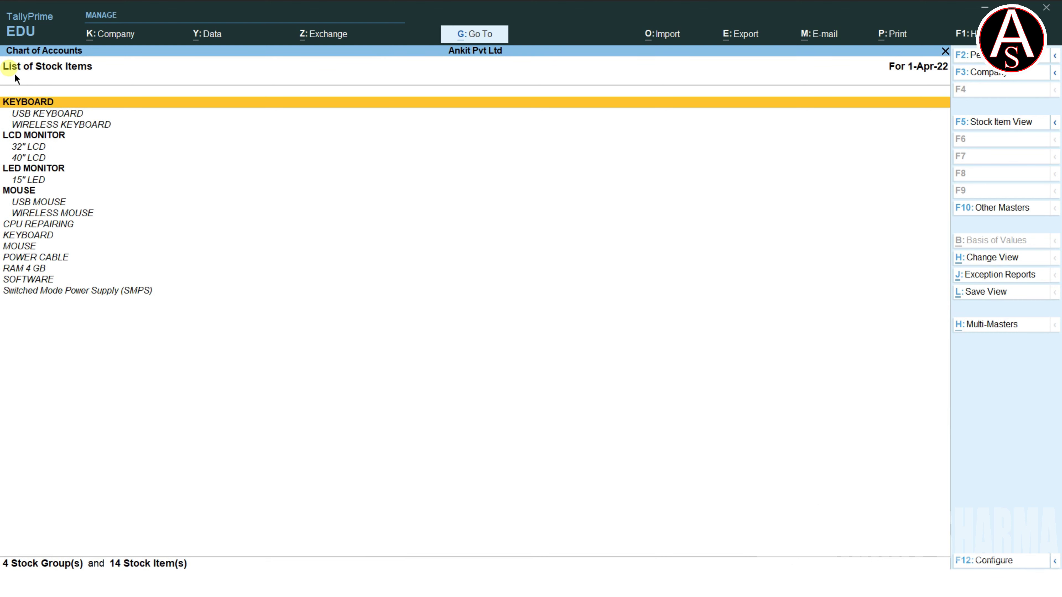
key("ctrl+h")
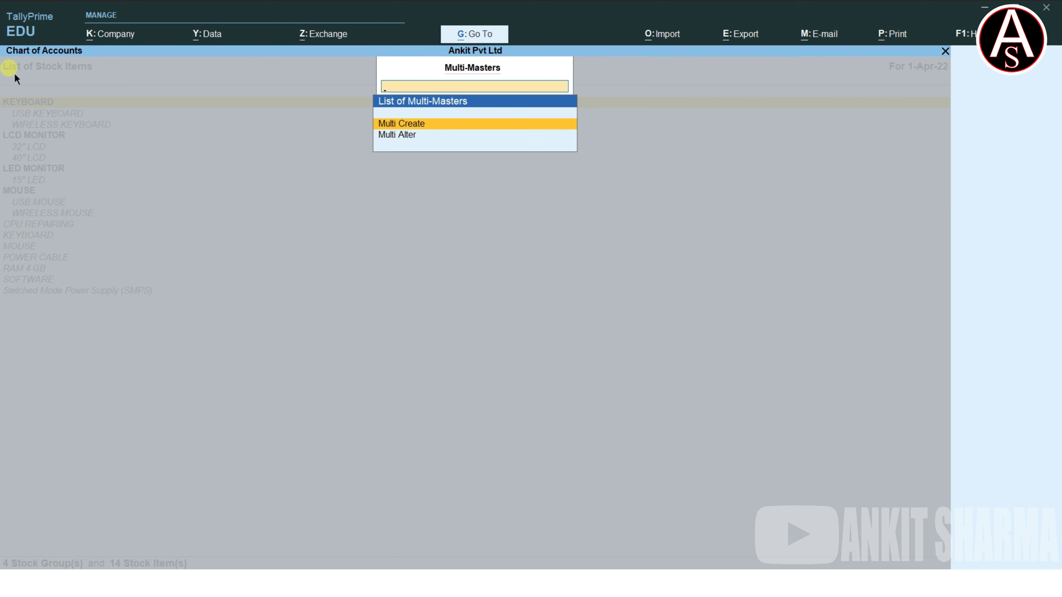
key("Down")
key("Return")
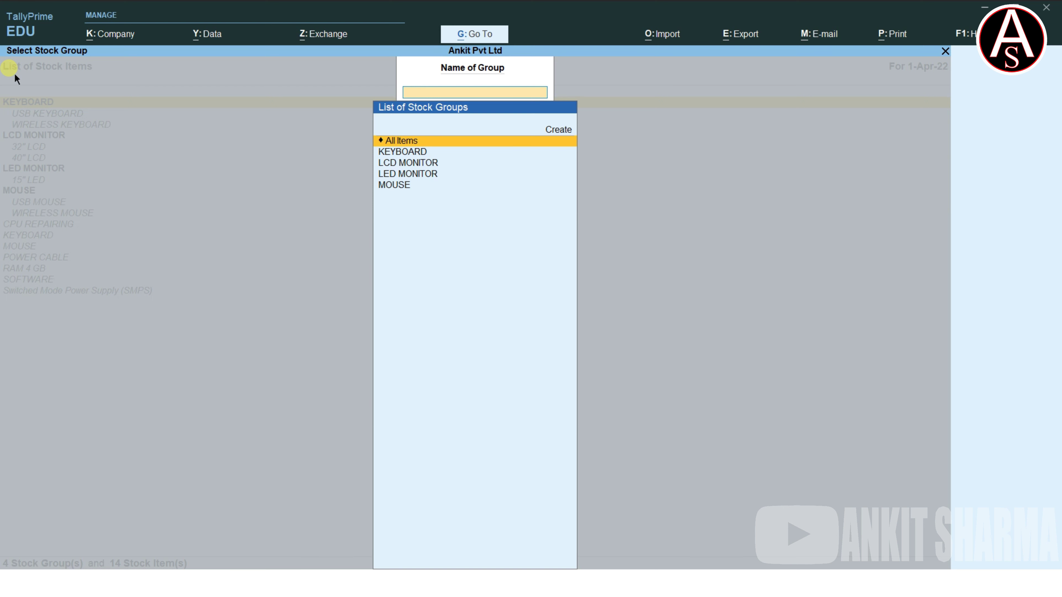
key("Down")
key("Down")
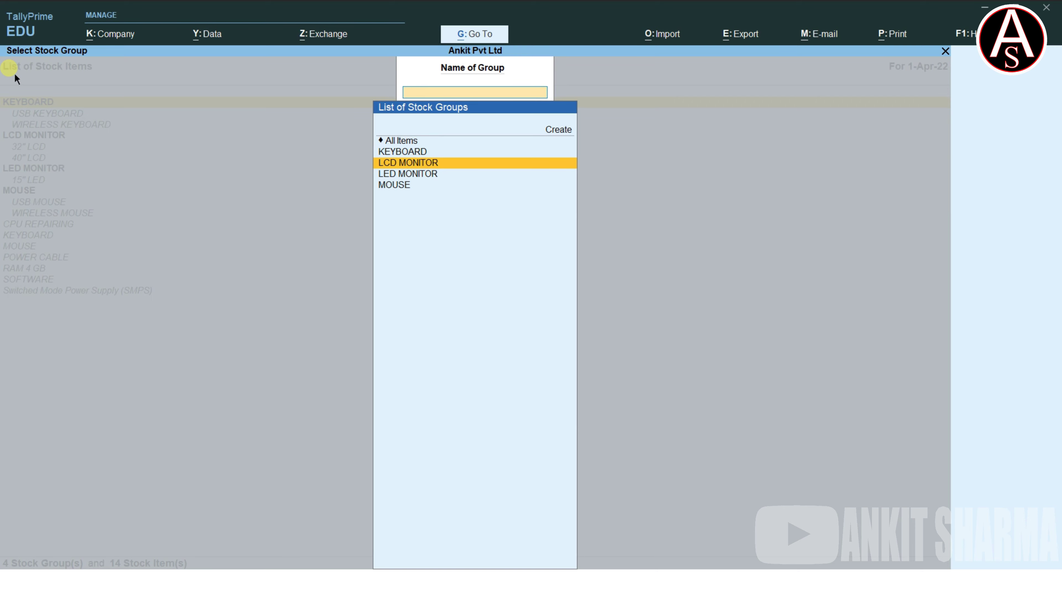
key("Return")
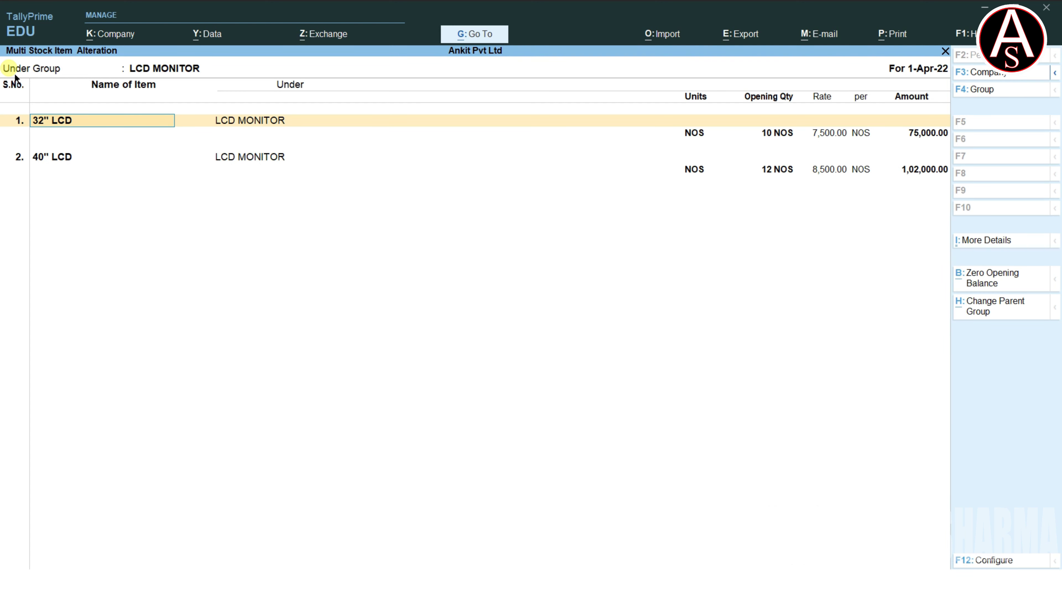
Step: Quit the LCD MONITOR alteration without changes and open multi-item alteration for All Items instead
key("Escape")
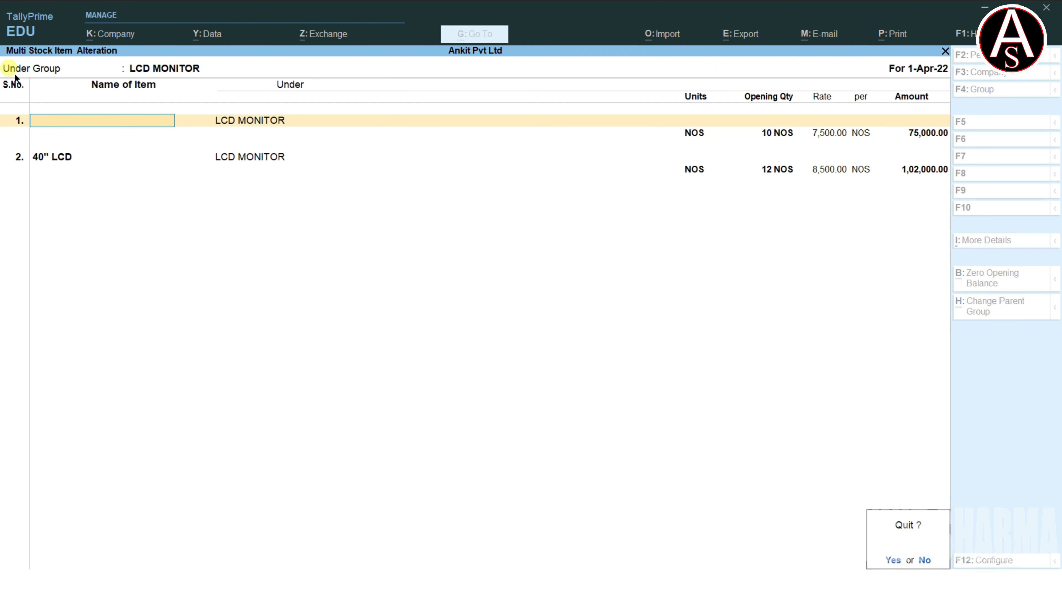
key("y")
key("Up")
key("Up")
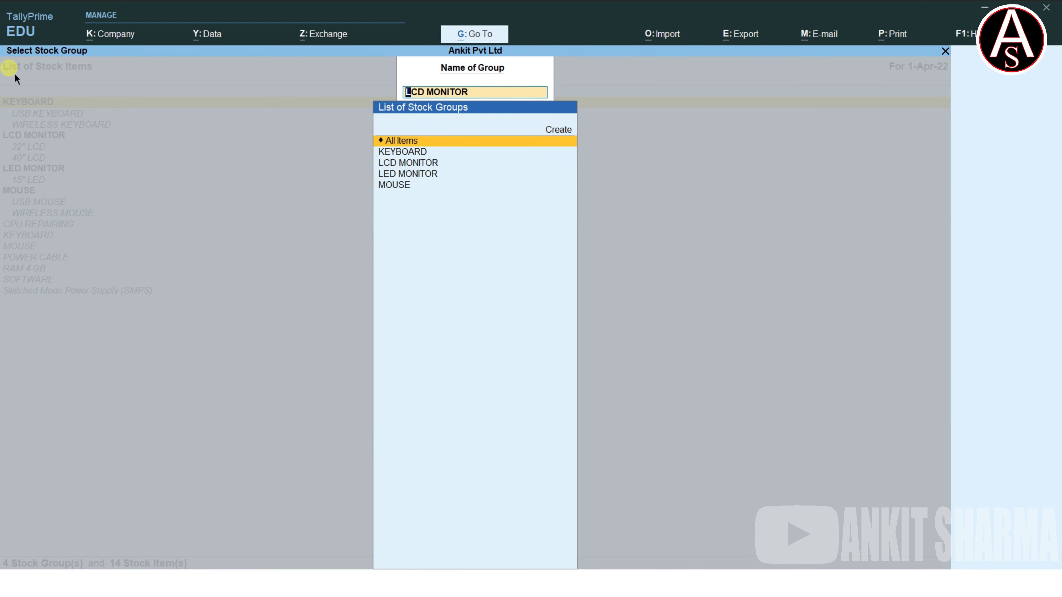
key("Return")
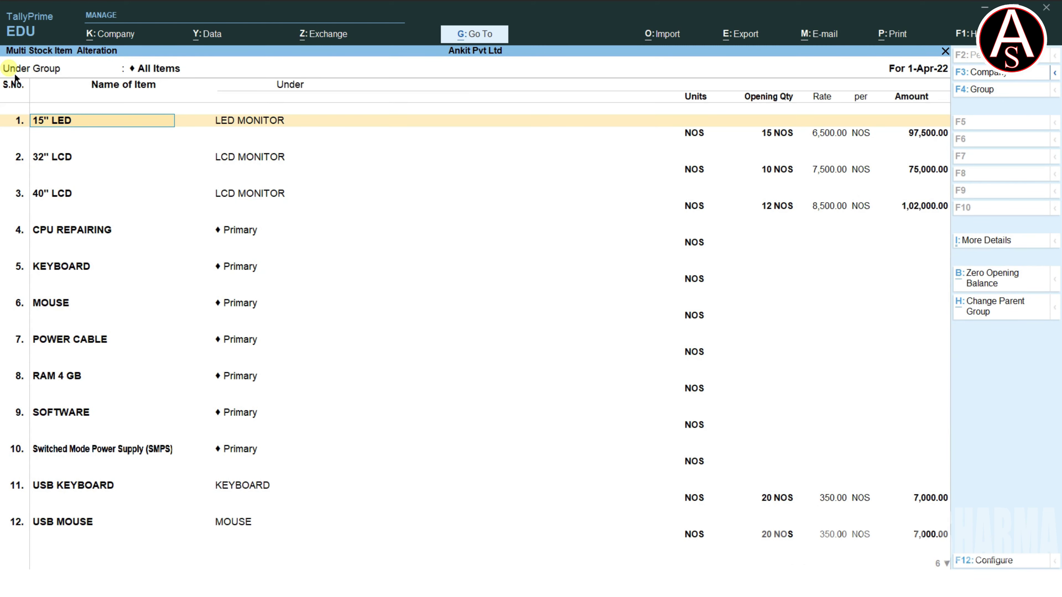
Step: Leave the All Items alteration without changes and back out of the stock items and masters lists to the Gateway of Tally
key("BackSpace")
key("Escape")
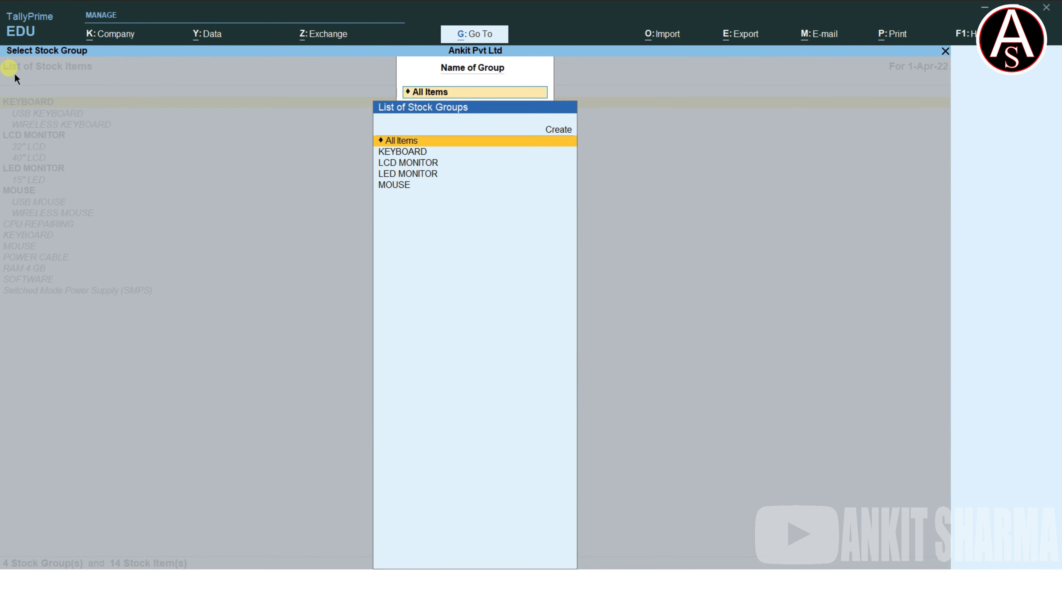
key("BackSpace")
key("Escape")
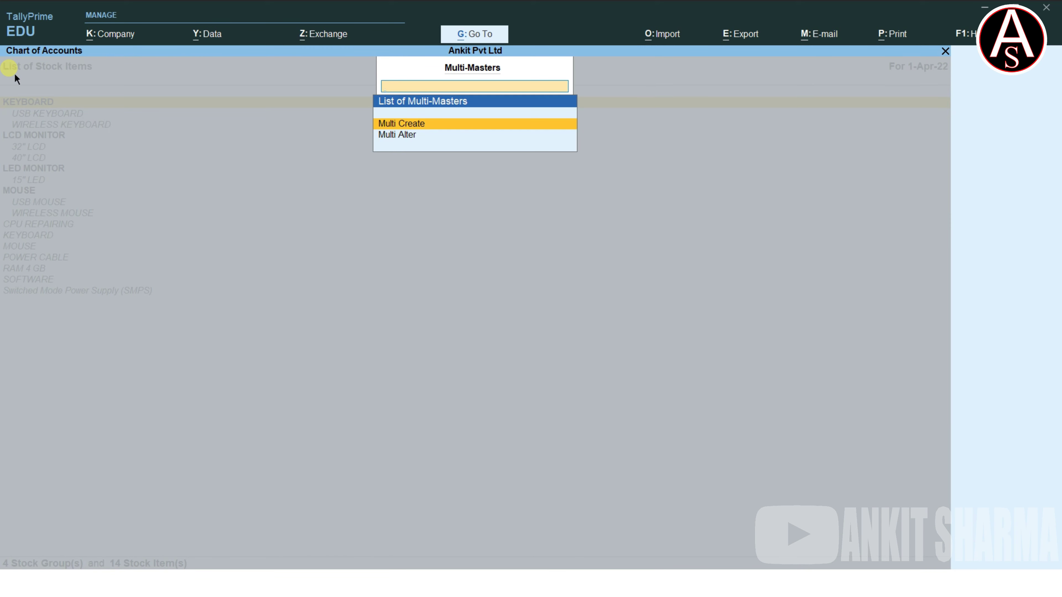
key("Escape")
key("Escape")
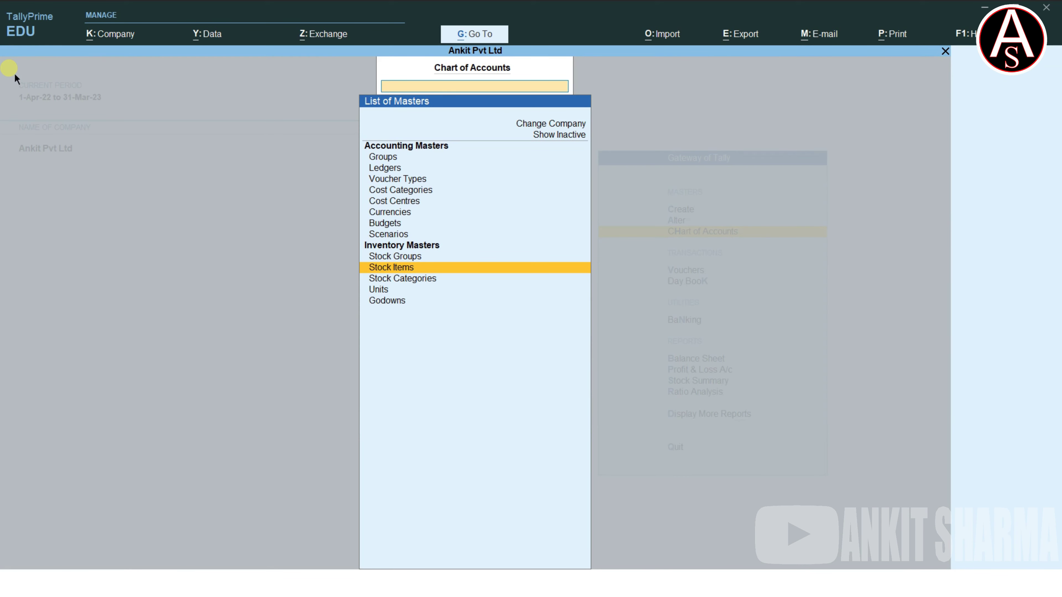
key("Escape")
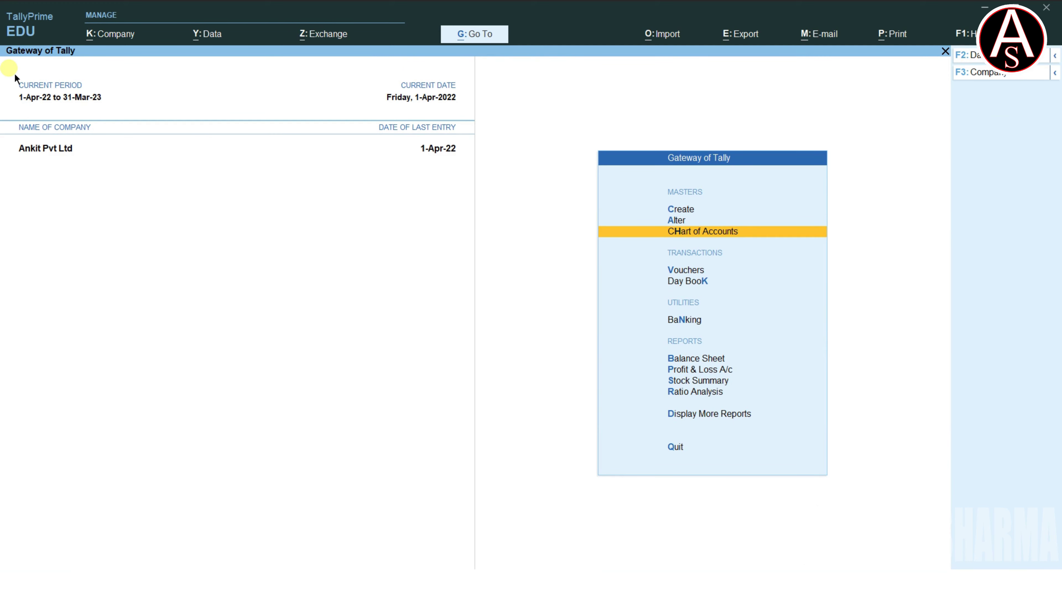